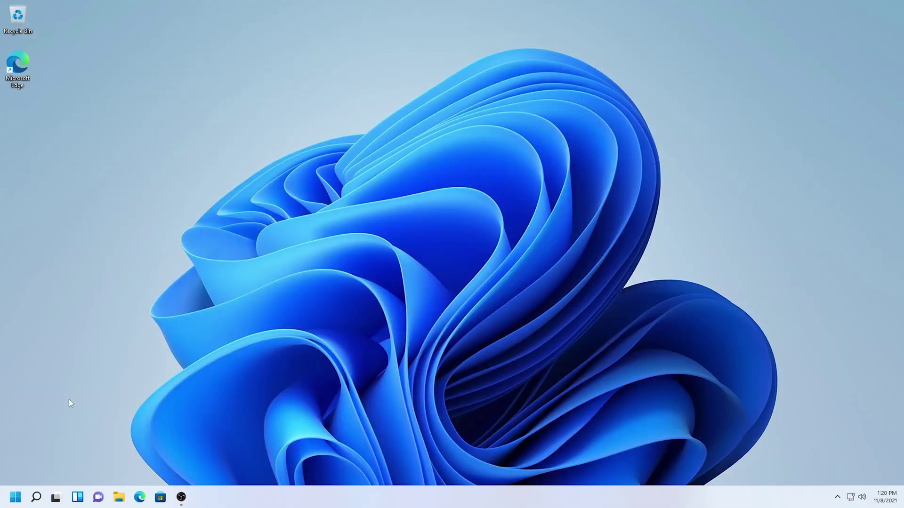
Set the taskbar alignment to Center in the taskbar settings and close Settings
{"action": "key", "text": "super"}
{"action": "key", "text": "super"}
{"action": "right_click", "coordinate": [255, 498]}
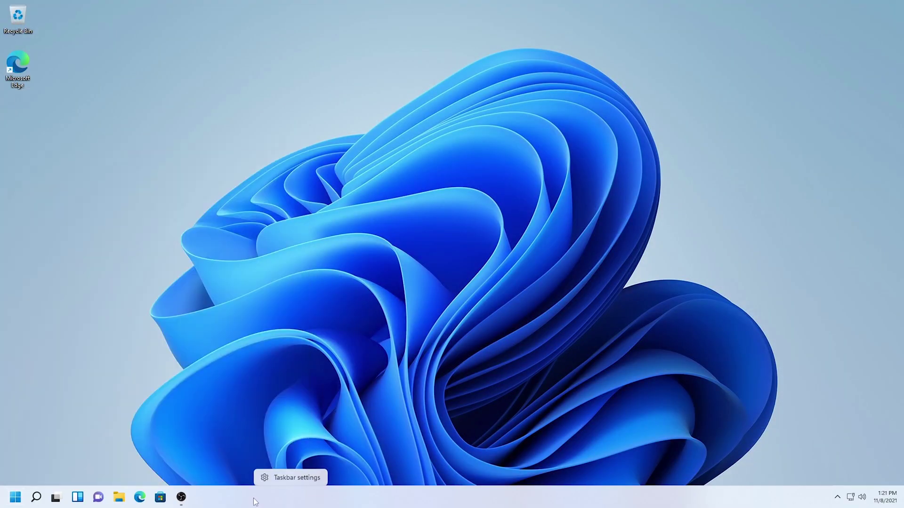
{"action": "left_click", "coordinate": [268, 476]}
{"action": "left_click", "coordinate": [276, 369]}
{"action": "left_click", "coordinate": [571, 310]}
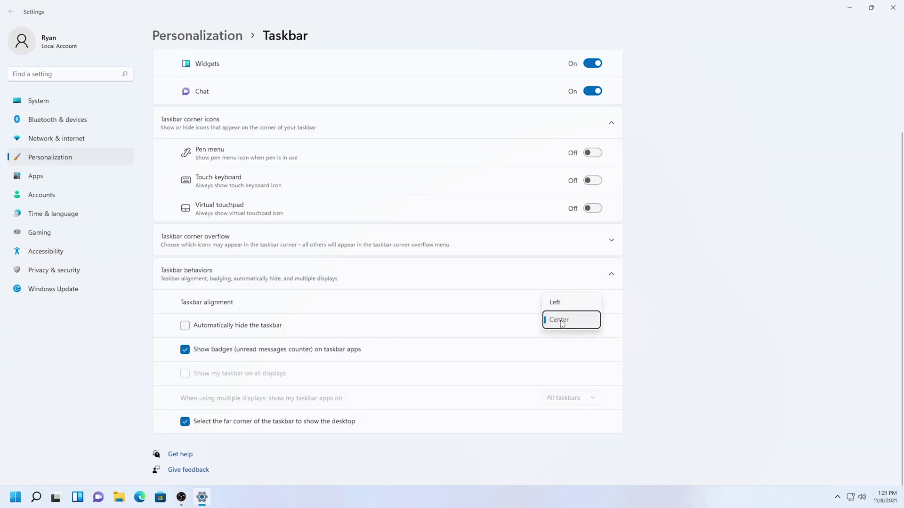
{"action": "left_click", "coordinate": [560, 320]}
{"action": "key", "text": "alt+F4"}
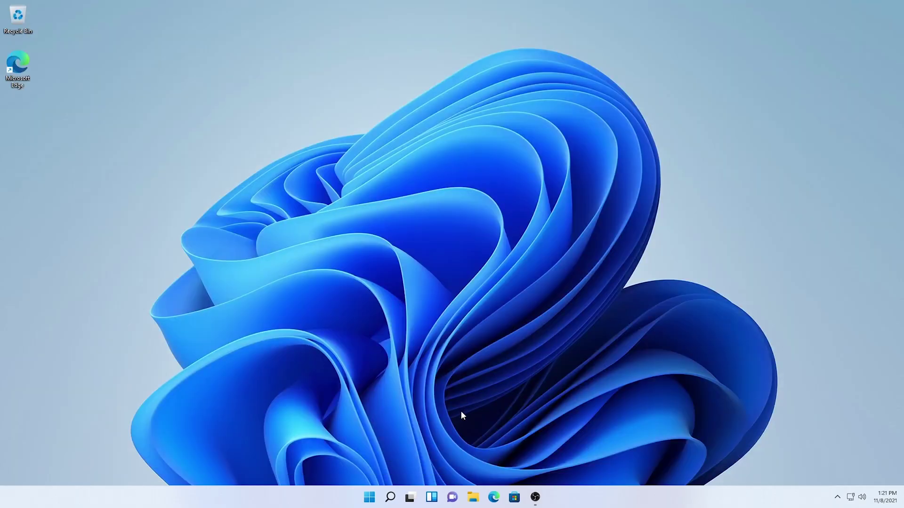
{"action": "right_click", "coordinate": [515, 255]}
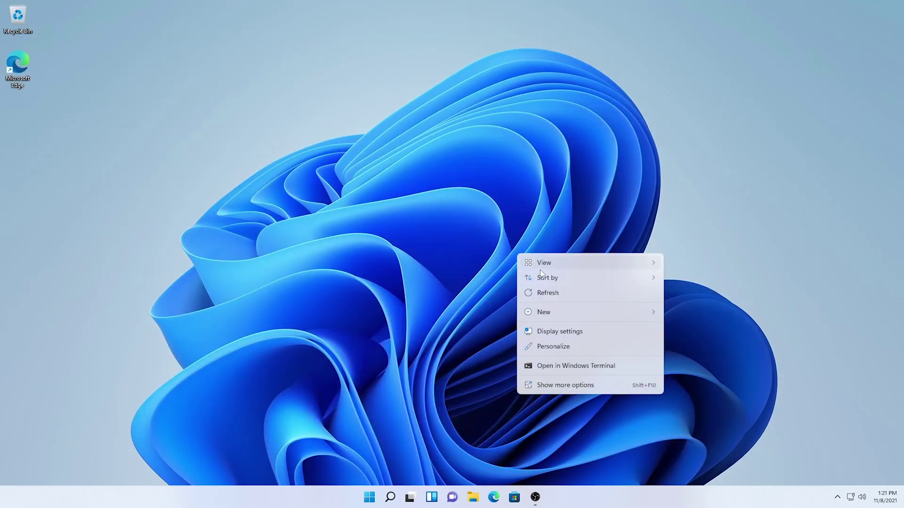
{"action": "left_click", "coordinate": [579, 287]}
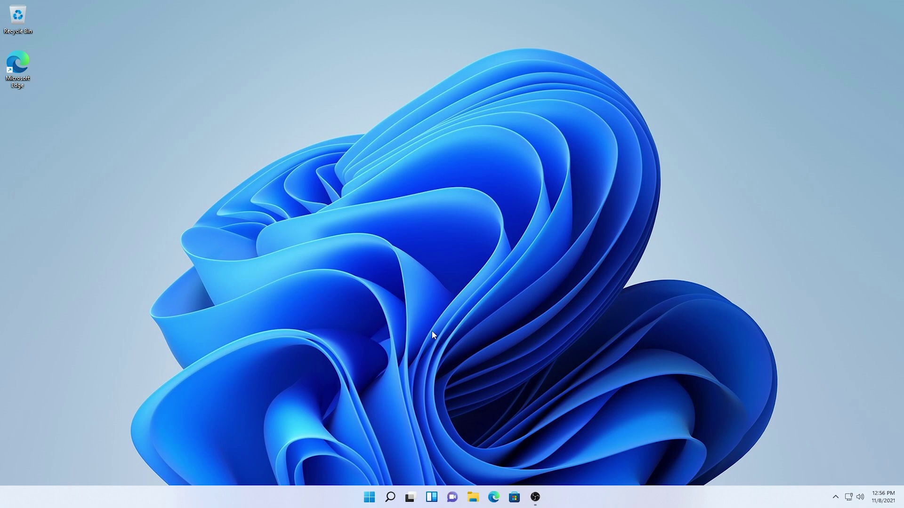
Open Device Manager, check the display adapters and other devices for missing drivers, and close it
{"action": "left_click", "coordinate": [390, 495]}
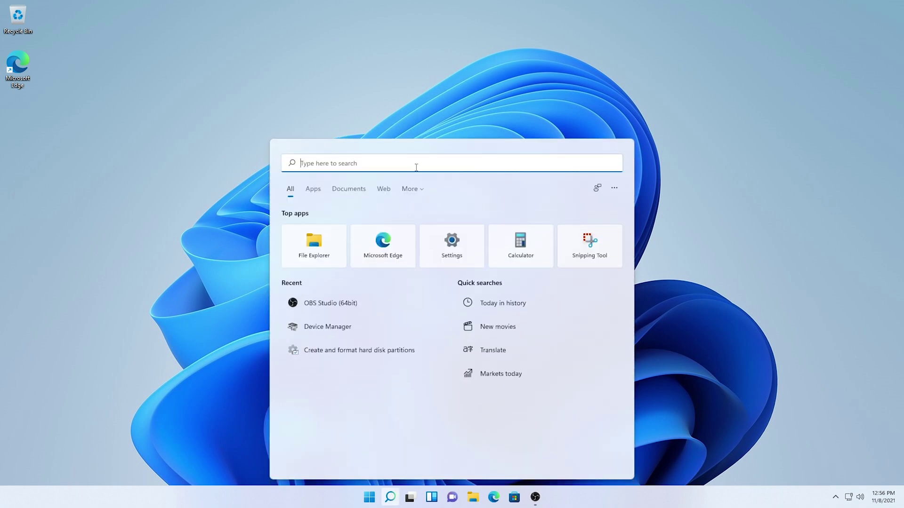
{"action": "type", "text": "device man"}
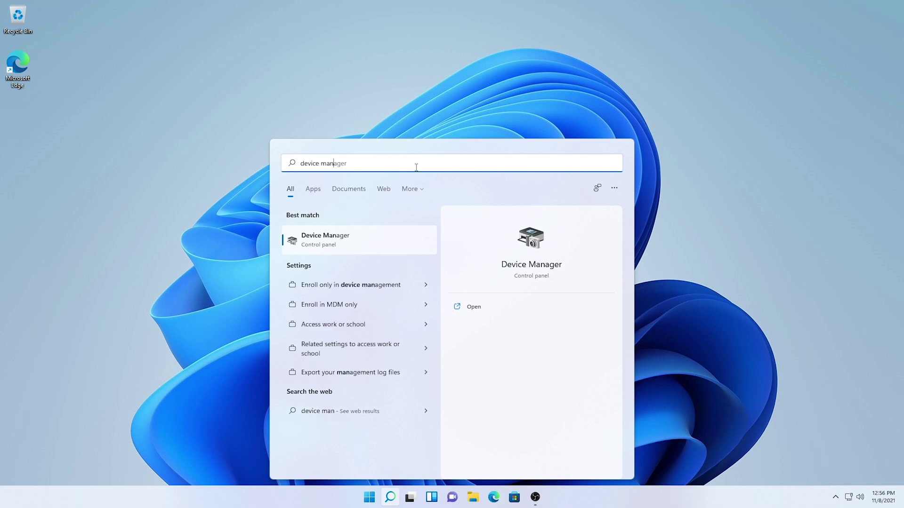
{"action": "left_click", "coordinate": [362, 241]}
{"action": "left_click_drag", "start_coordinate": [285, 29], "coordinate": [541, 107]}
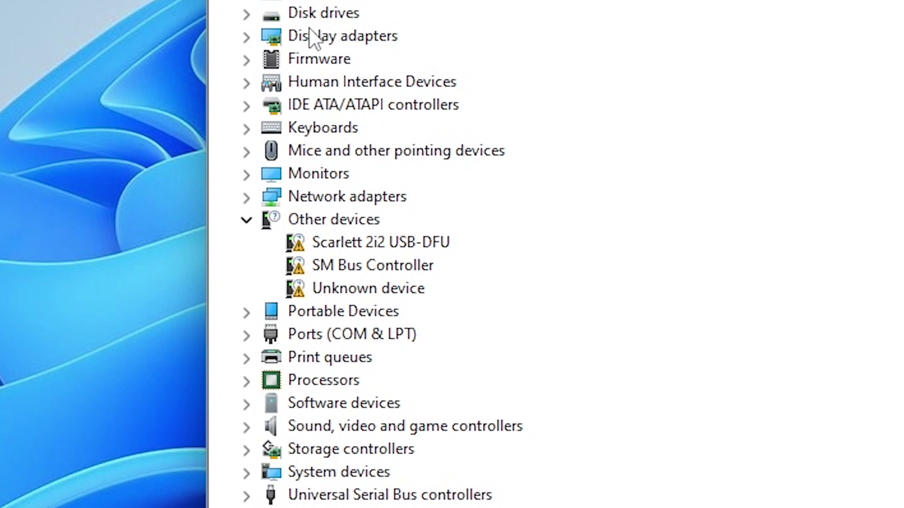
{"action": "left_click", "coordinate": [246, 38]}
{"action": "left_click", "coordinate": [247, 38]}
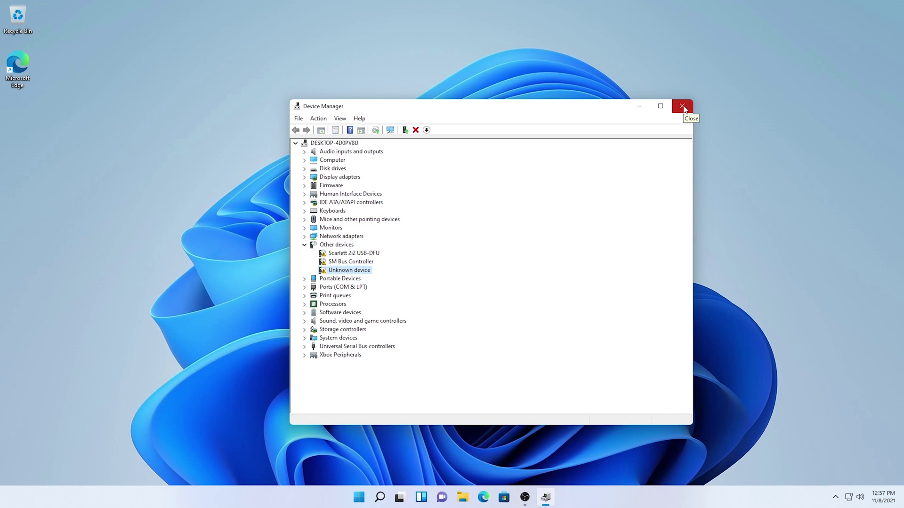
{"action": "left_click", "coordinate": [682, 107]}
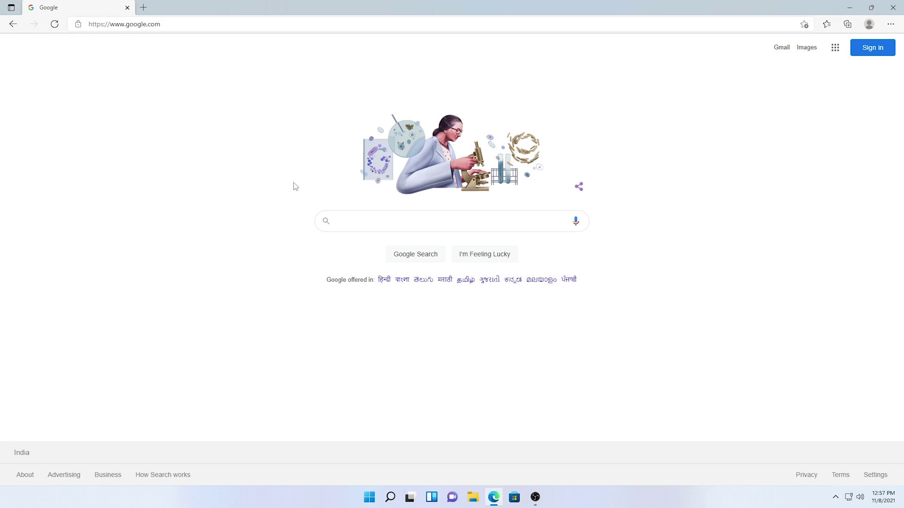
Search Google for "driver booster" and open IObit's Driver Booster 9 Free page
{"action": "left_click", "coordinate": [344, 221]}
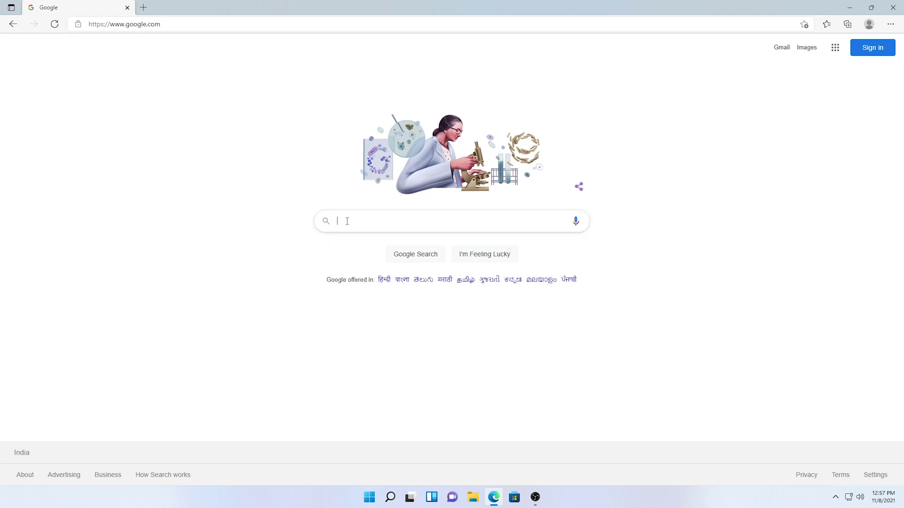
{"action": "type", "text": "driver boost"}
{"action": "type", "text": "er"}
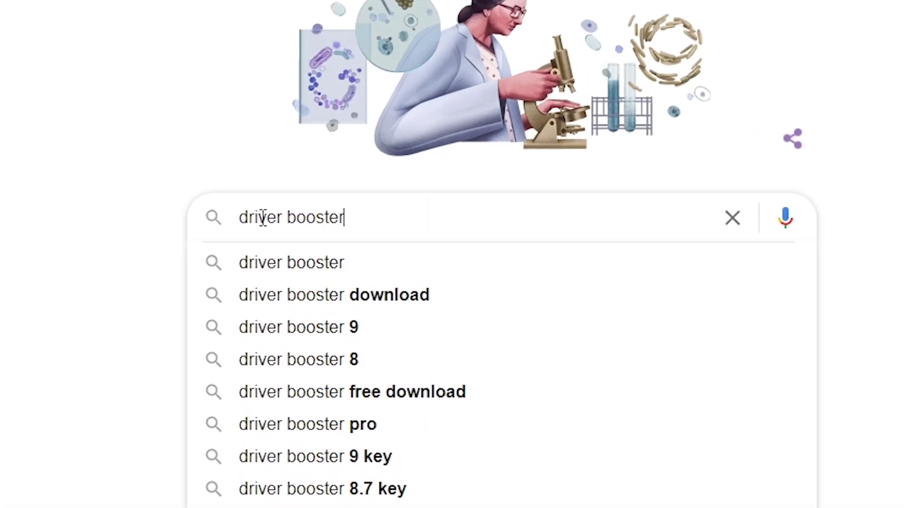
{"action": "key", "text": "Return"}
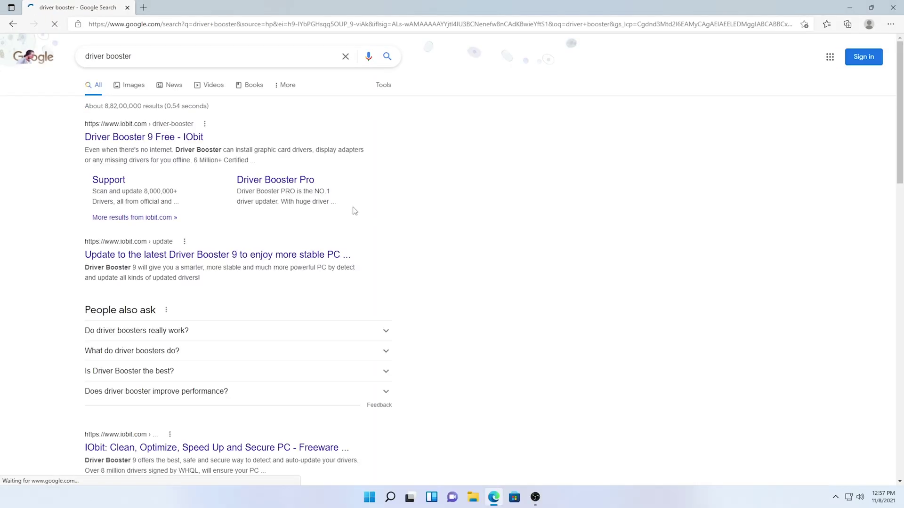
{"action": "left_click", "coordinate": [132, 137]}
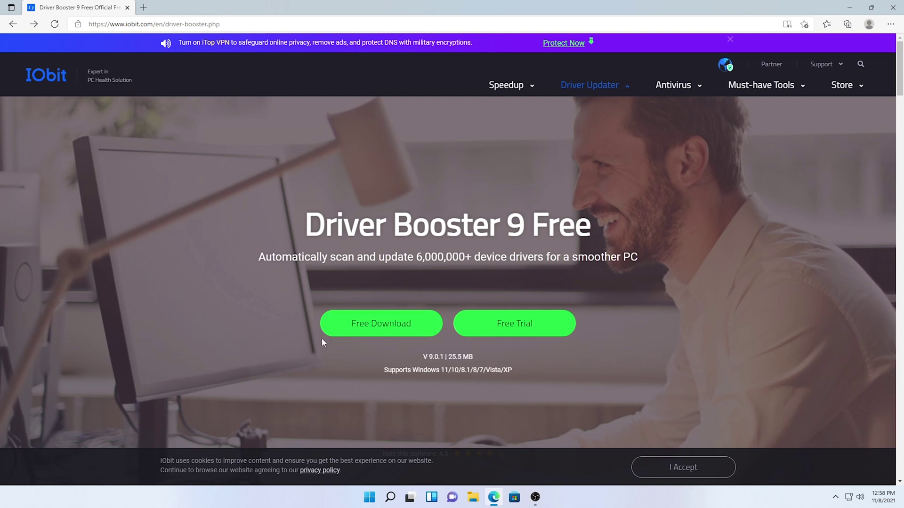
Download the free Driver Booster installer through the CNET download page and show the file in its folder
{"action": "left_click", "coordinate": [383, 328]}
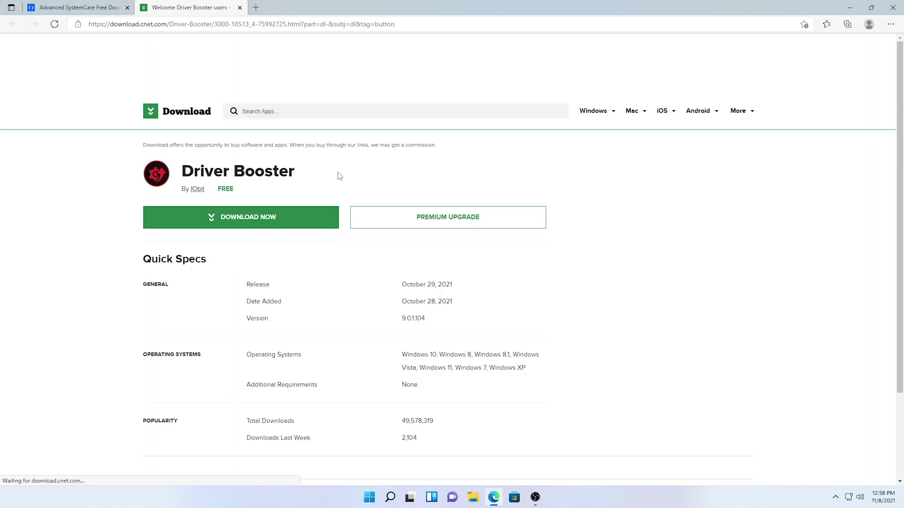
{"action": "left_click", "coordinate": [249, 217]}
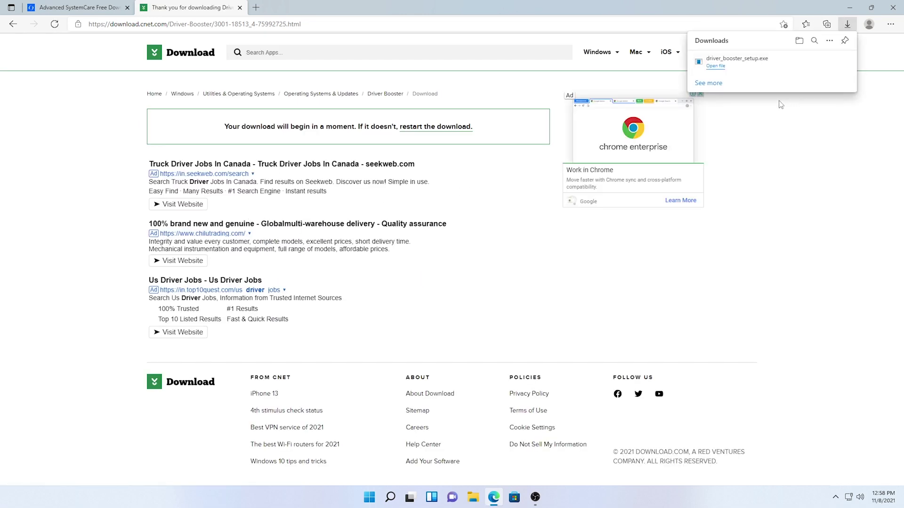
{"action": "left_click", "coordinate": [814, 61]}
Minimise the browser and launch driver_booster_setup from the Downloads folder
{"action": "left_click_drag", "start_coordinate": [809, 3], "coordinate": [803, 49]}
{"action": "left_click", "coordinate": [849, 6]}
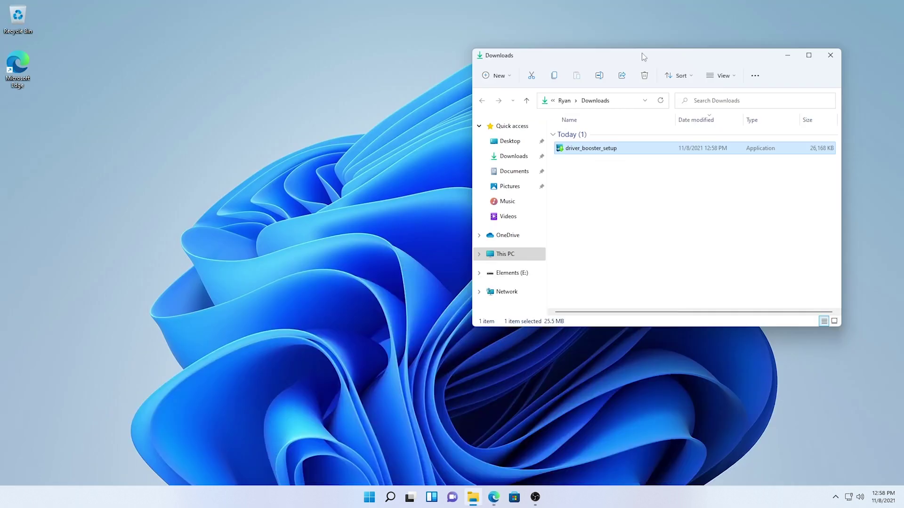
{"action": "left_click_drag", "start_coordinate": [642, 53], "coordinate": [449, 86]}
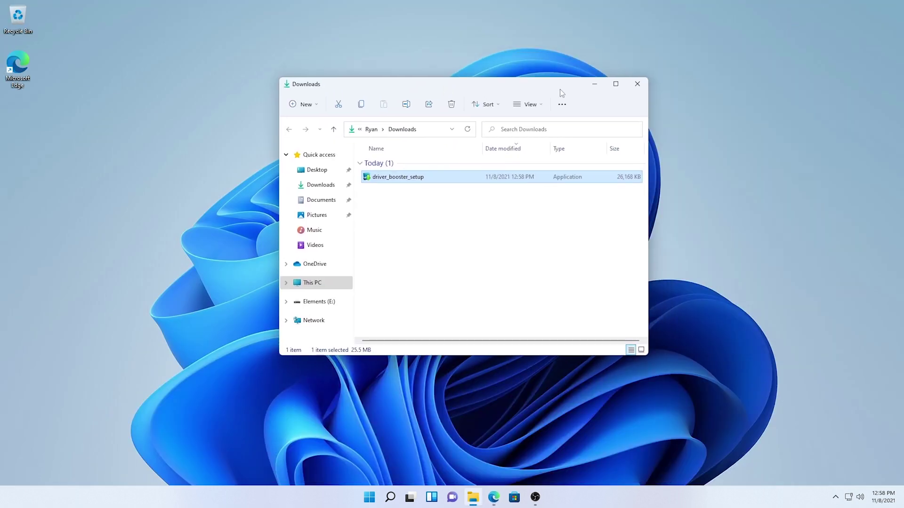
{"action": "double_click", "coordinate": [395, 176]}
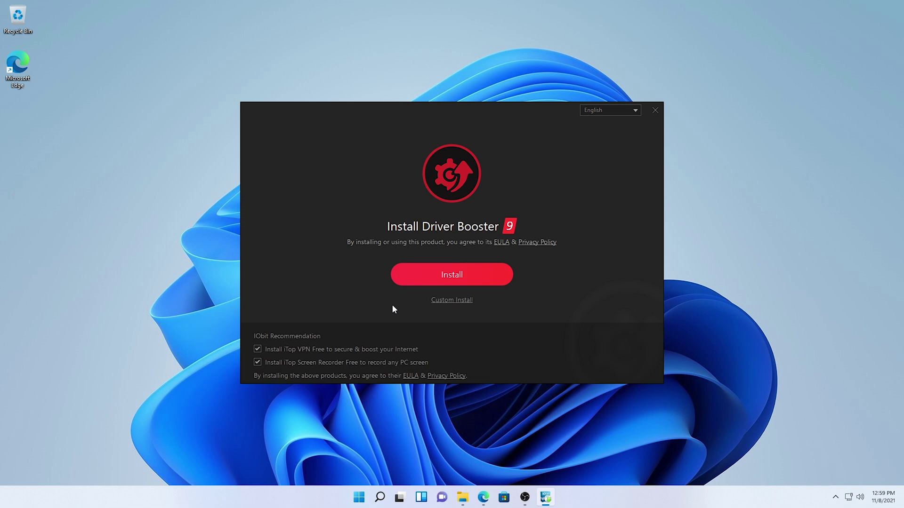
Install Driver Booster 9 without iTop VPN and iTop Screen Recorder, skipping the Dashlane offer and the newsletter subscription
{"action": "left_click", "coordinate": [257, 349]}
{"action": "left_click", "coordinate": [257, 363]}
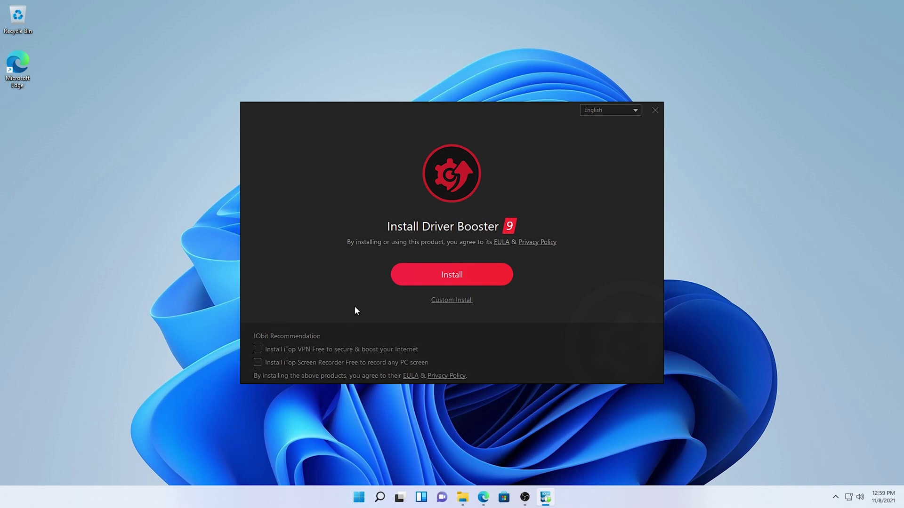
{"action": "left_click", "coordinate": [465, 278]}
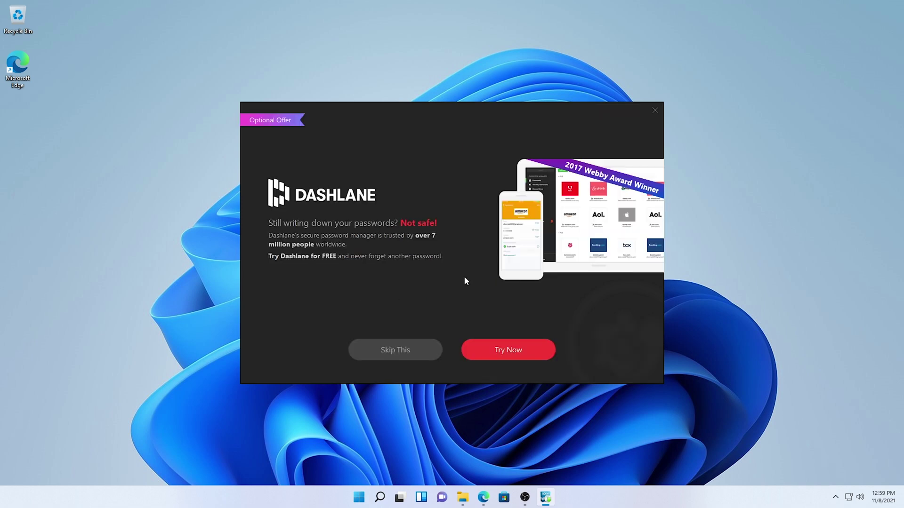
{"action": "left_click", "coordinate": [412, 351]}
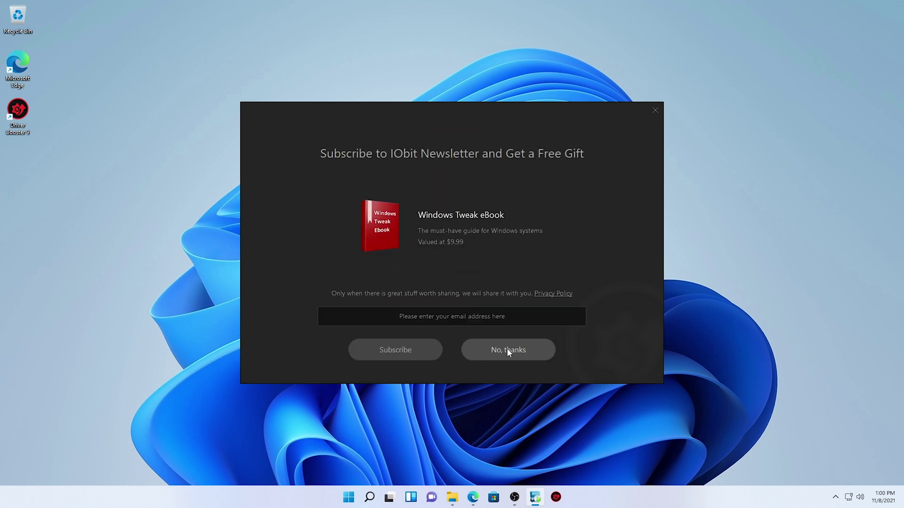
{"action": "left_click", "coordinate": [507, 349]}
Scan for outdated drivers with Driver Booster and update all the selected ones, accepting the installation notices
{"action": "left_click", "coordinate": [451, 317]}
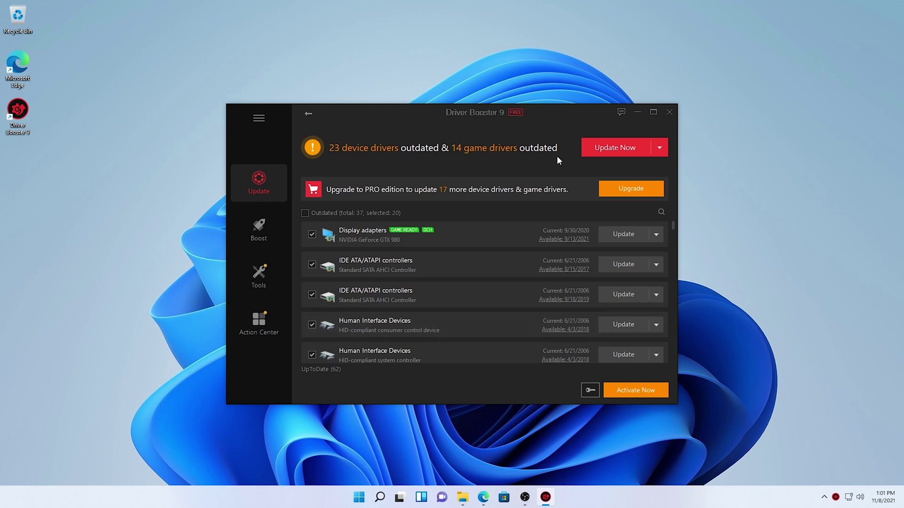
{"action": "left_click", "coordinate": [615, 146]}
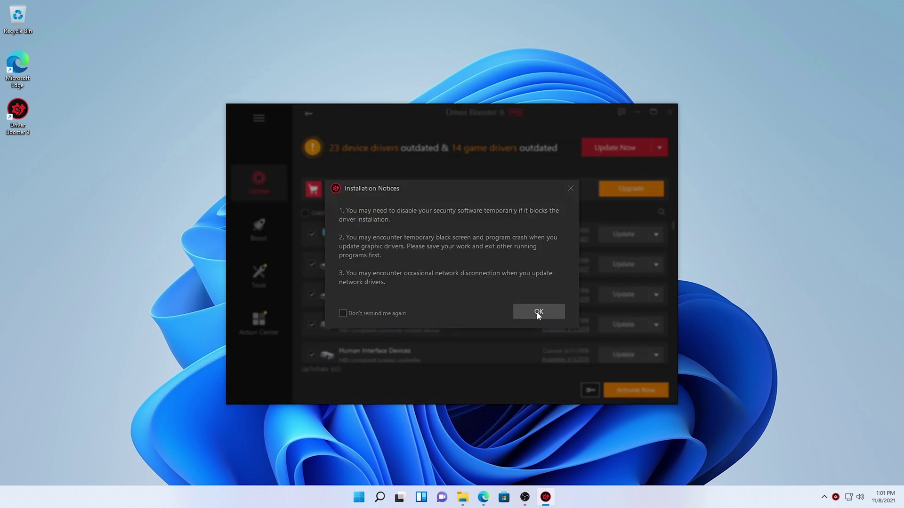
{"action": "left_click", "coordinate": [538, 314]}
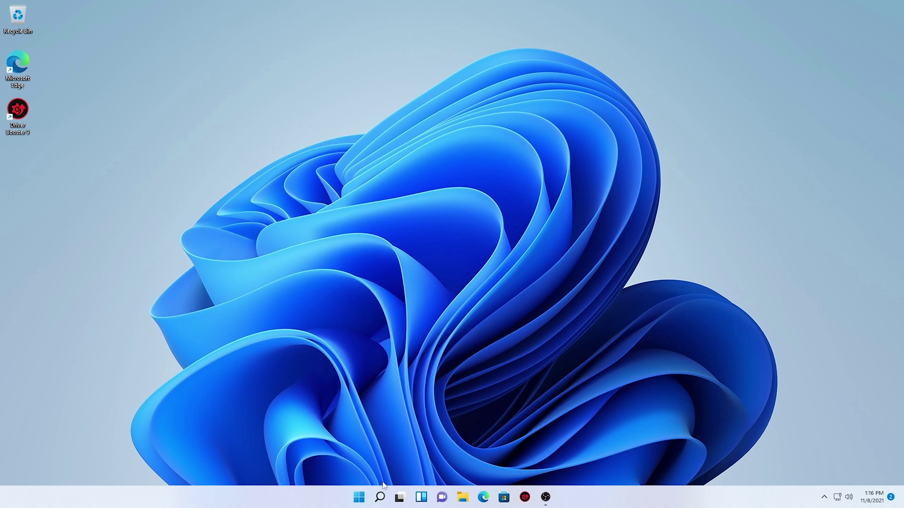
Reopen Device Manager, examine the entries under Other devices after the driver updates, and close it
{"action": "left_click", "coordinate": [379, 497]}
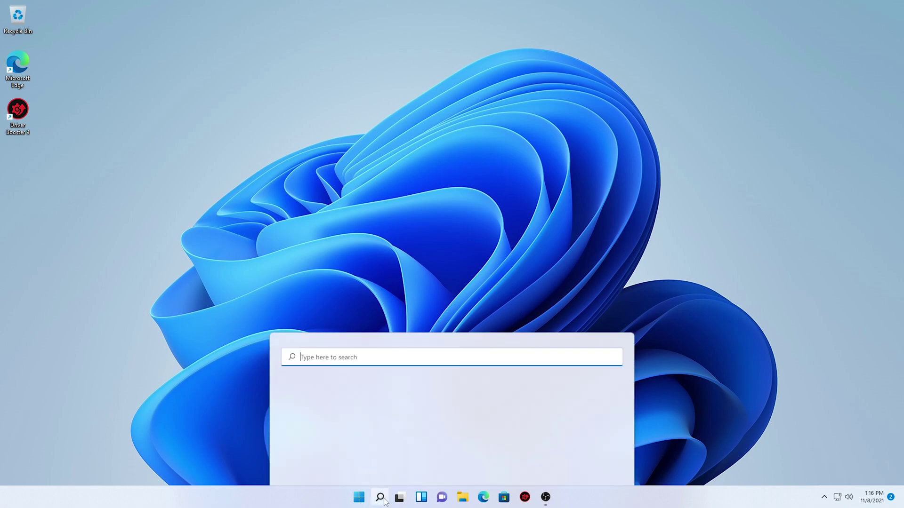
{"action": "type", "text": "device manager"}
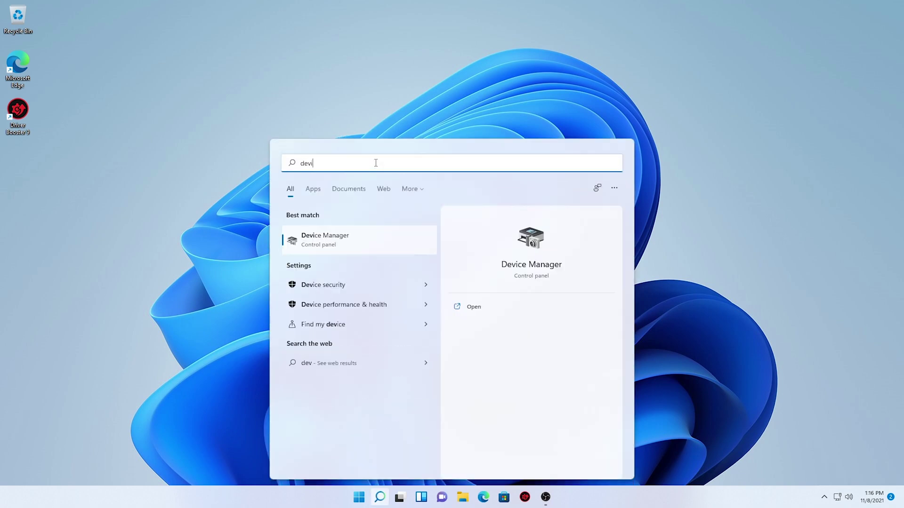
{"action": "left_click", "coordinate": [344, 235]}
{"action": "left_click_drag", "start_coordinate": [281, 32], "coordinate": [572, 87]}
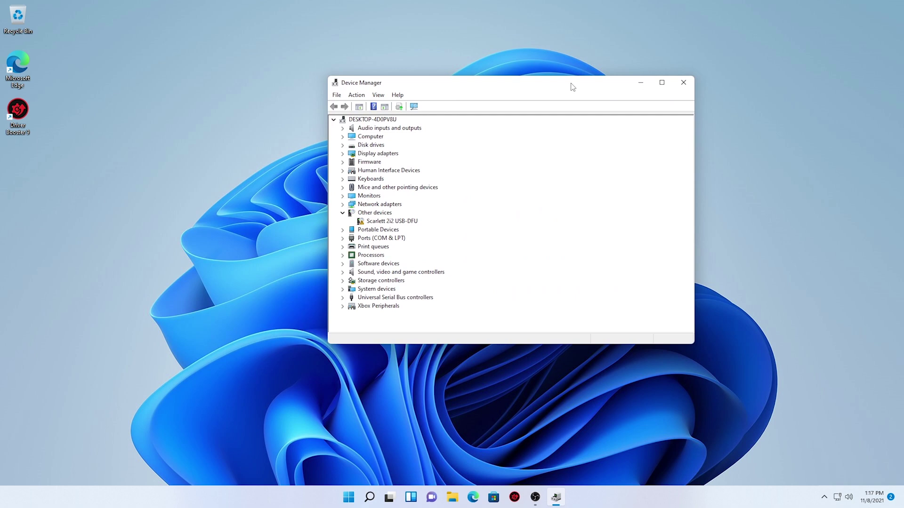
{"action": "left_click", "coordinate": [388, 224]}
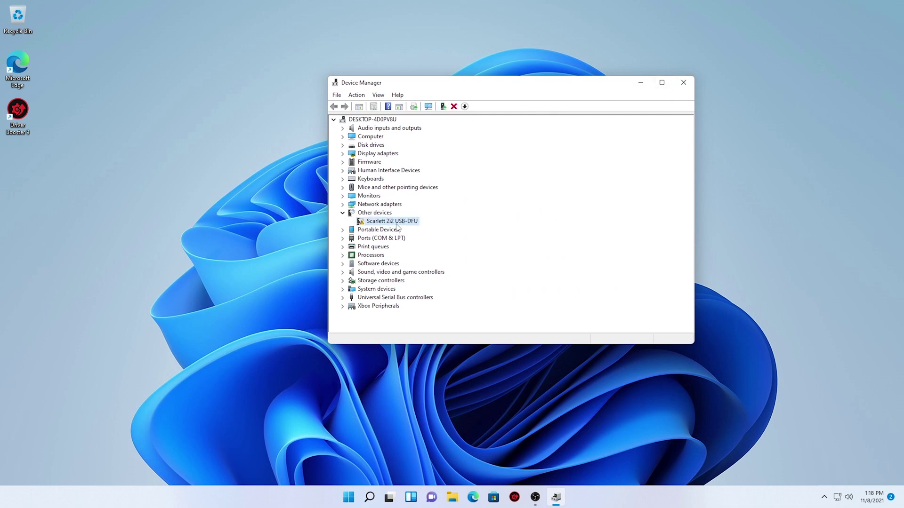
{"action": "left_click", "coordinate": [683, 83]}
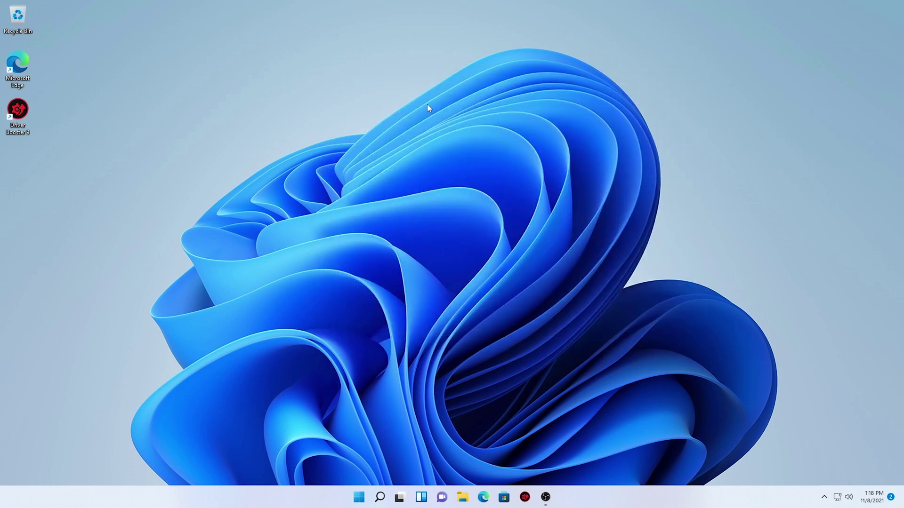
{"action": "right_click", "coordinate": [458, 133]}
{"action": "left_click", "coordinate": [467, 145]}
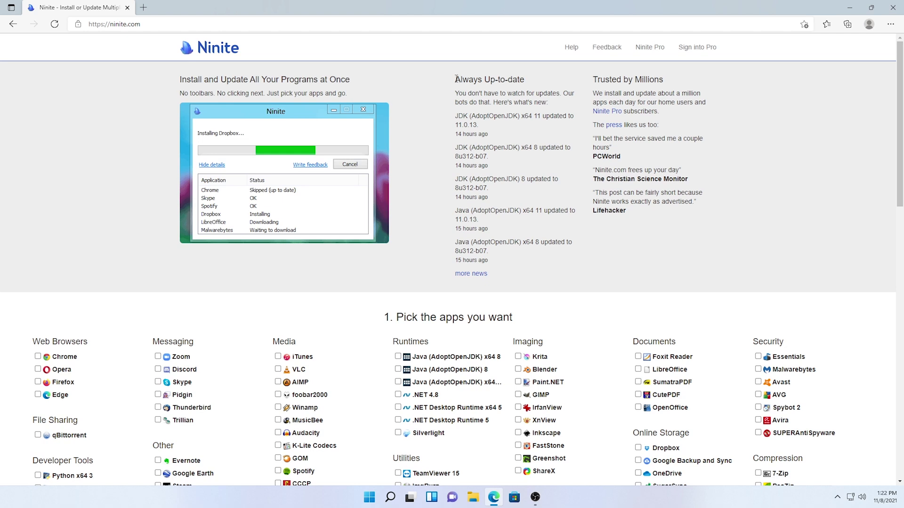
{"action": "left_click_drag", "start_coordinate": [458, 78], "coordinate": [527, 75]}
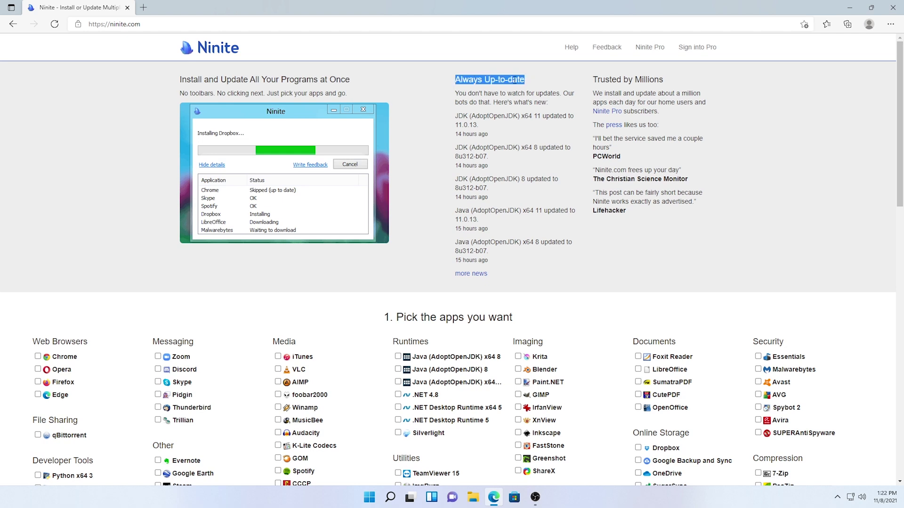
{"action": "left_click", "coordinate": [448, 85]}
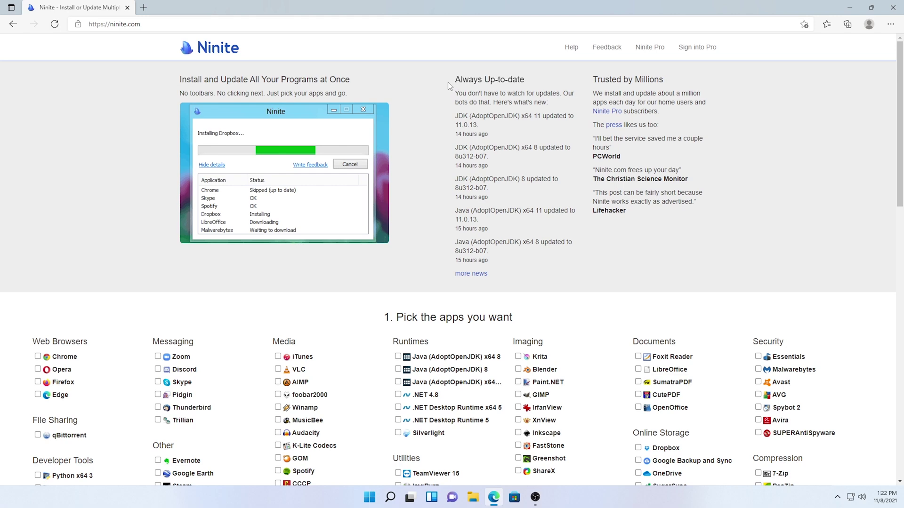
Select Chrome, Firefox, VLC, Audacity and Notepad++ as the apps to include in the Ninite installer
{"action": "scroll", "coordinate": [447, 82], "scroll_direction": "down", "scroll_amount": 4}
{"action": "scroll", "coordinate": [445, 81], "scroll_direction": "up", "scroll_amount": 2}
{"action": "scroll", "coordinate": [414, 109], "scroll_direction": "down", "scroll_amount": 2}
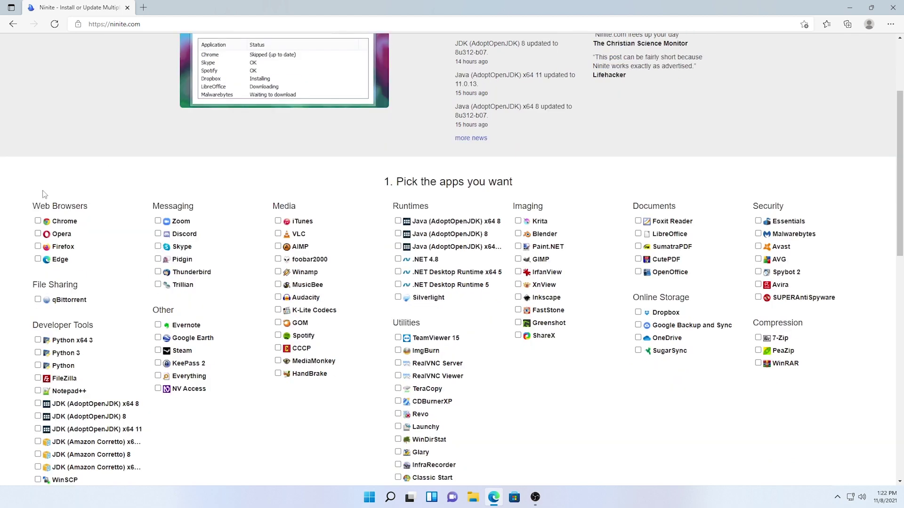
{"action": "left_click", "coordinate": [38, 221]}
{"action": "left_click", "coordinate": [38, 247]}
{"action": "left_click", "coordinate": [278, 234]}
{"action": "left_click", "coordinate": [278, 297]}
{"action": "scroll", "coordinate": [376, 264], "scroll_direction": "down", "scroll_amount": 3}
{"action": "left_click", "coordinate": [37, 255]}
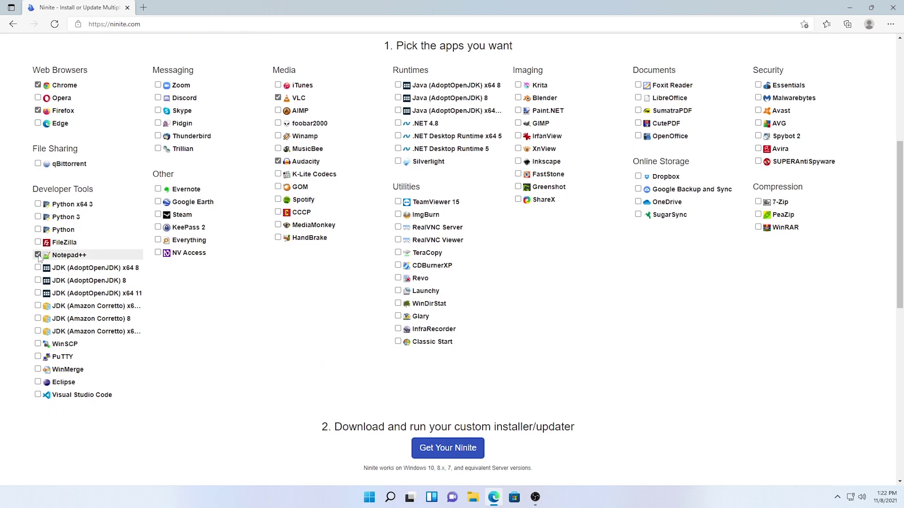
Add Everything, LibreOffice and WinRAR to the app selection and download the custom Ninite installer
{"action": "left_click", "coordinate": [158, 239]}
{"action": "left_click", "coordinate": [638, 97]}
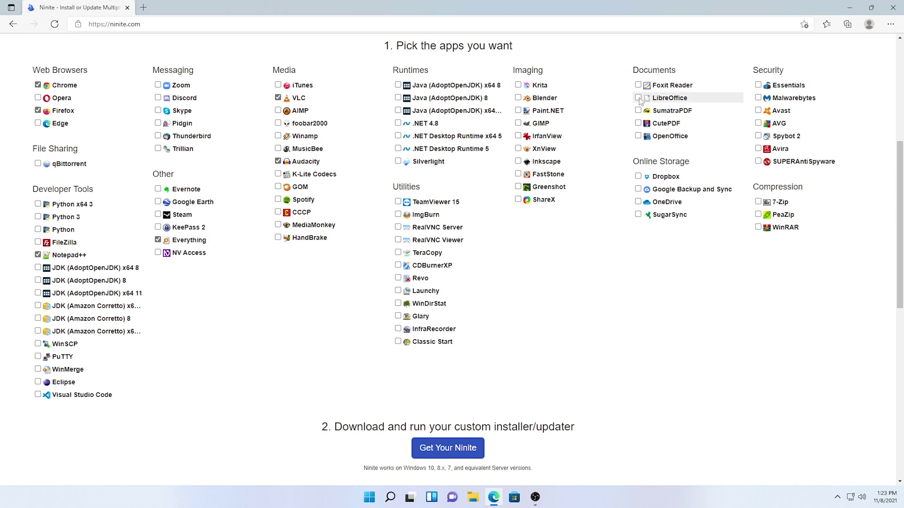
{"action": "left_click", "coordinate": [758, 227]}
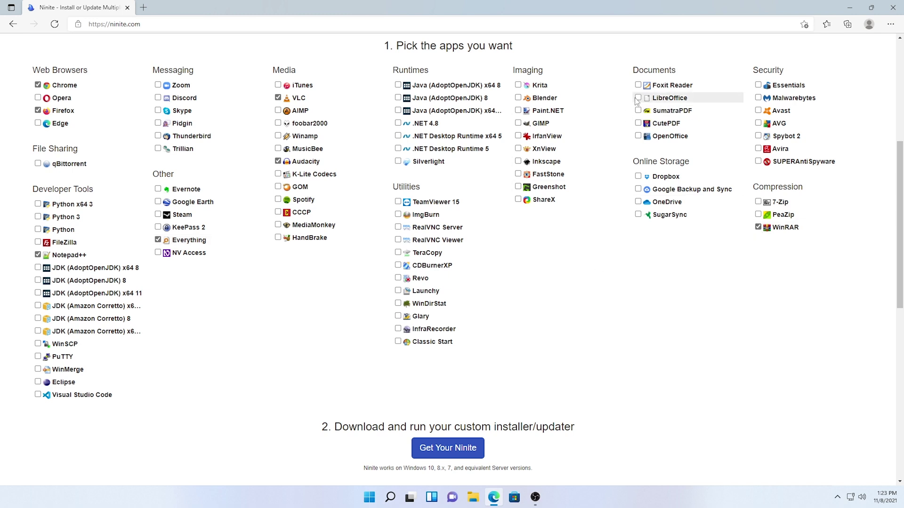
{"action": "left_click", "coordinate": [442, 450]}
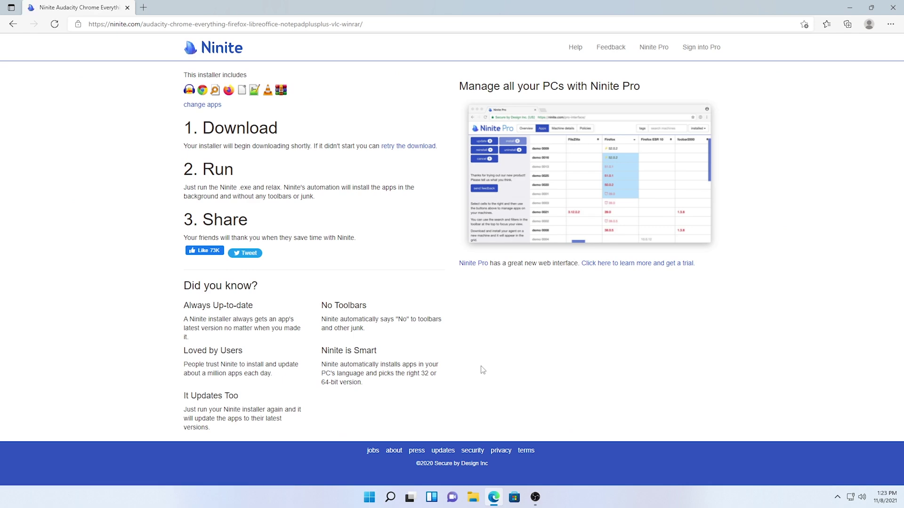
Run the Ninite installer from the Downloads folder, show its installation details and close it once all apps are installed
{"action": "left_click", "coordinate": [815, 61]}
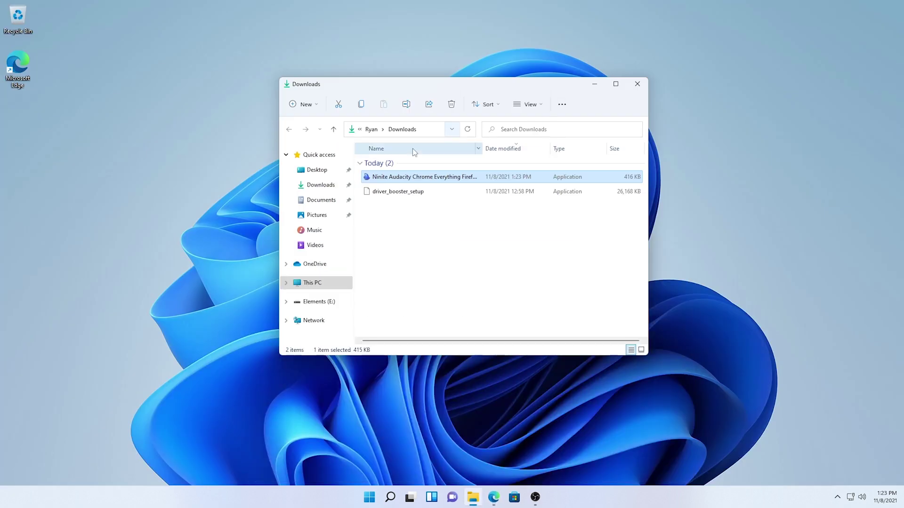
{"action": "left_click", "coordinate": [596, 83]}
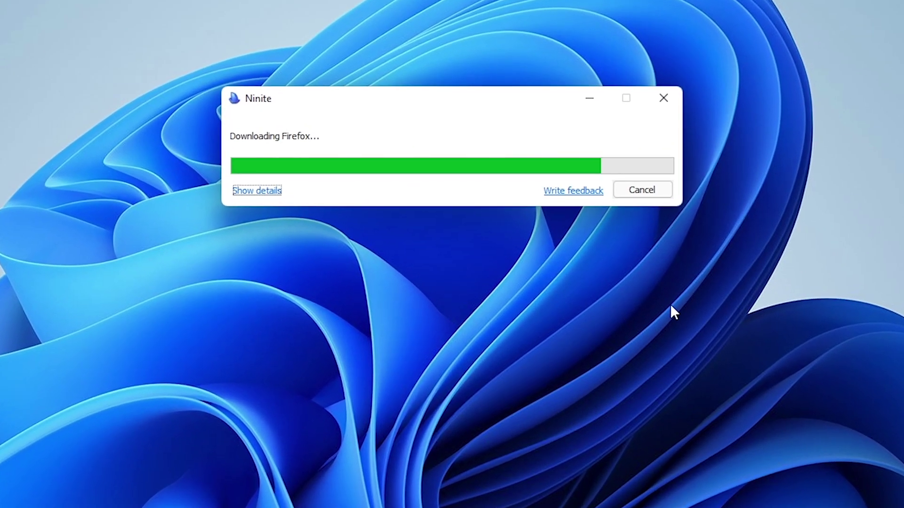
{"action": "left_click", "coordinate": [339, 217]}
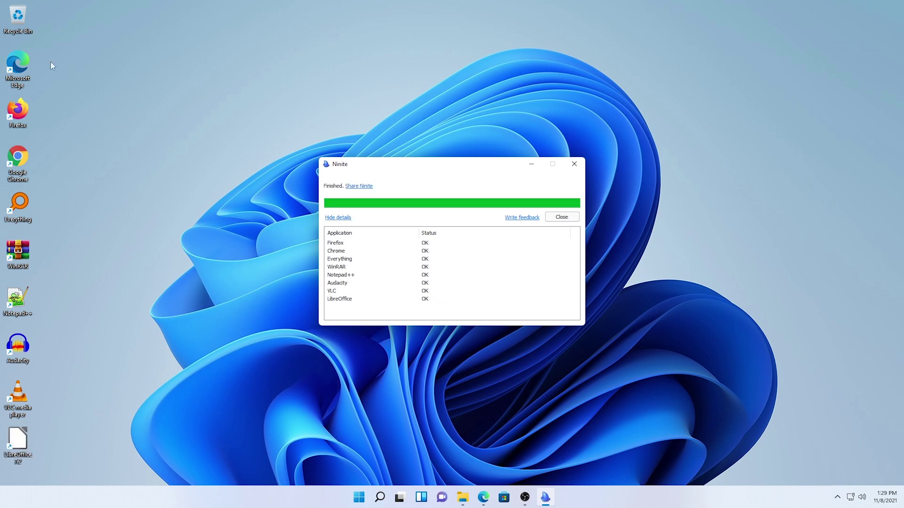
{"action": "left_click", "coordinate": [561, 217]}
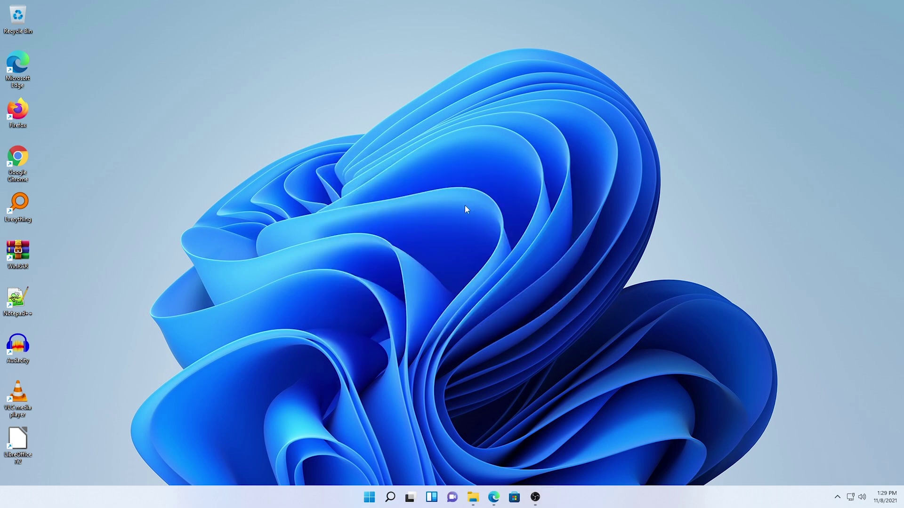
Add the Computer and Control Panel icons to the desktop through the desktop icon settings under Themes
{"action": "right_click", "coordinate": [433, 158]}
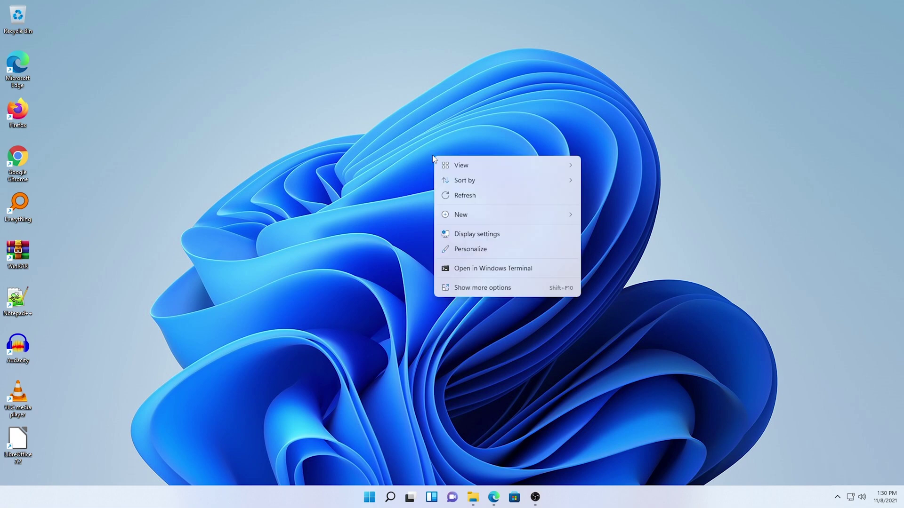
{"action": "left_click", "coordinate": [478, 250]}
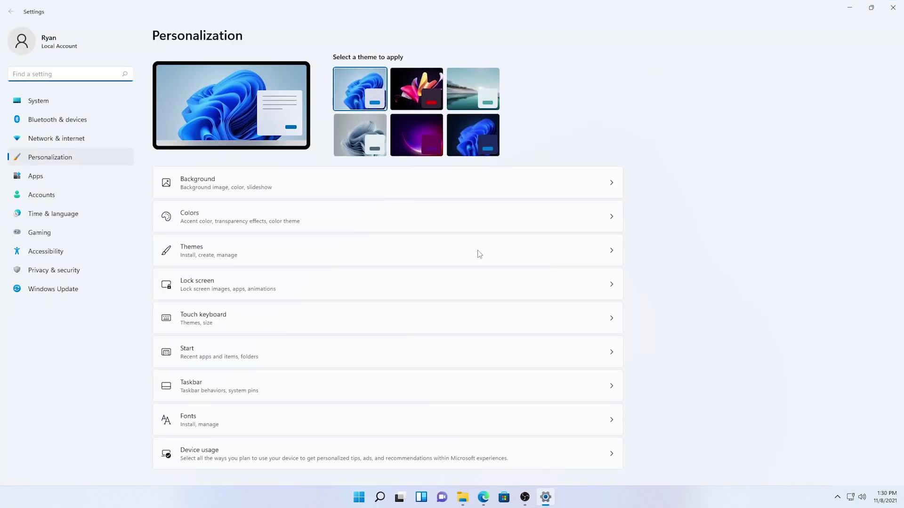
{"action": "left_click", "coordinate": [235, 253]}
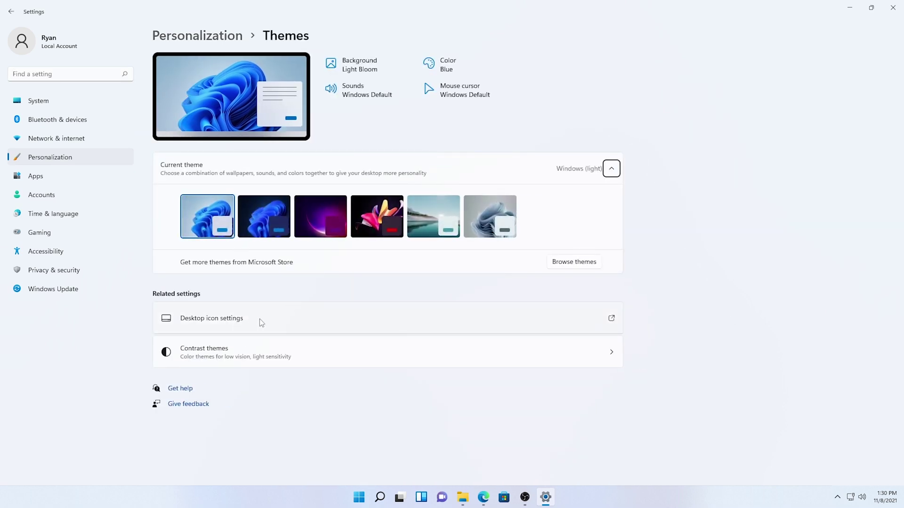
{"action": "left_click", "coordinate": [259, 319]}
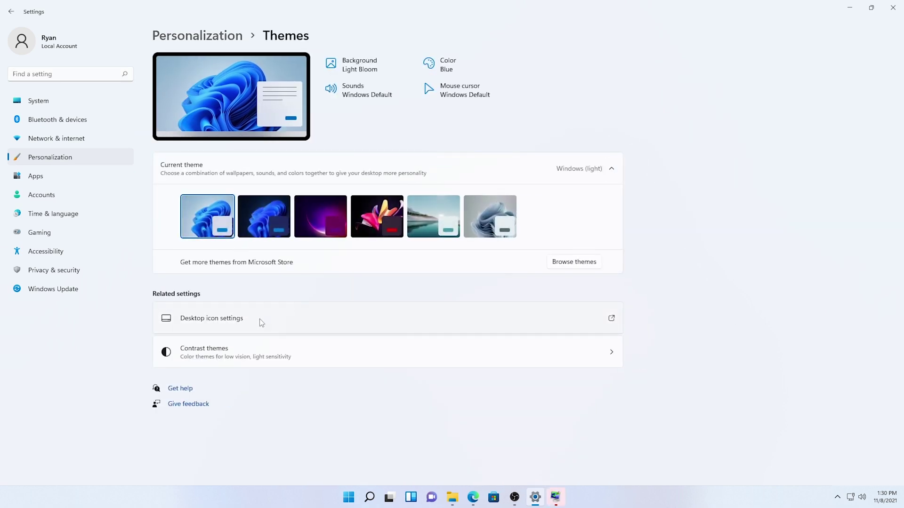
{"action": "left_click", "coordinate": [847, 9]}
{"action": "left_click_drag", "start_coordinate": [73, 19], "coordinate": [417, 101]}
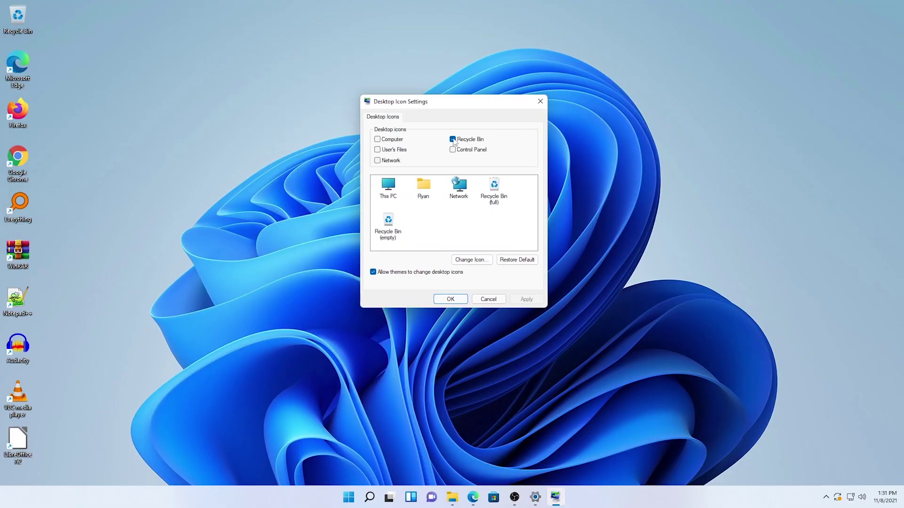
{"action": "left_click", "coordinate": [377, 140]}
{"action": "left_click", "coordinate": [523, 298]}
{"action": "left_click", "coordinate": [450, 299]}
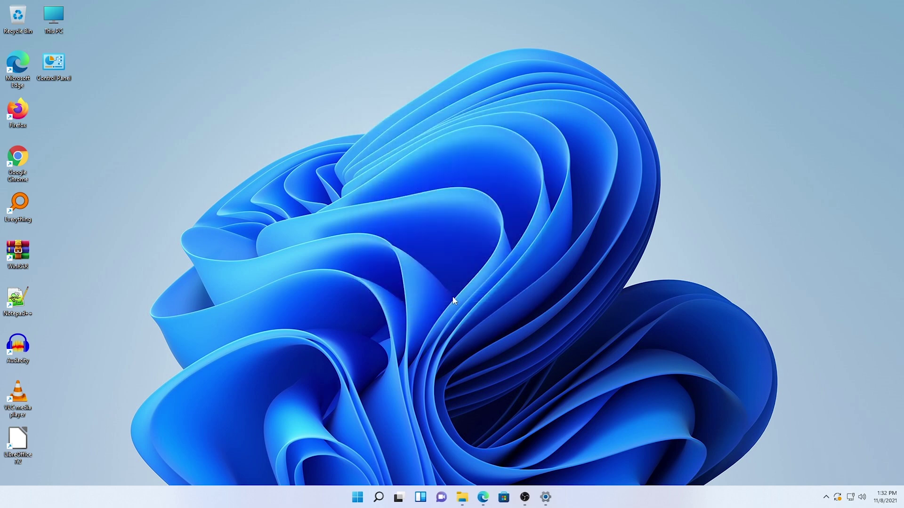
{"action": "right_click", "coordinate": [453, 144]}
{"action": "left_click", "coordinate": [480, 182]}
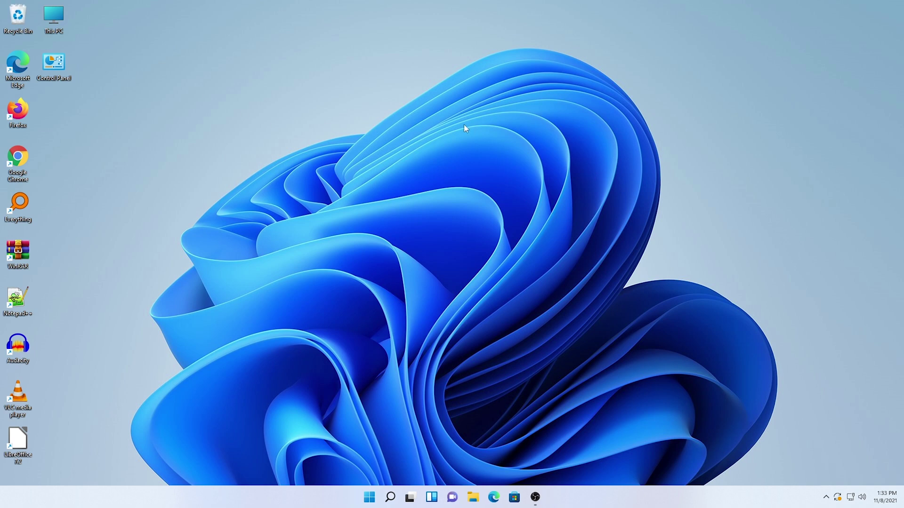
{"action": "right_click", "coordinate": [428, 125]}
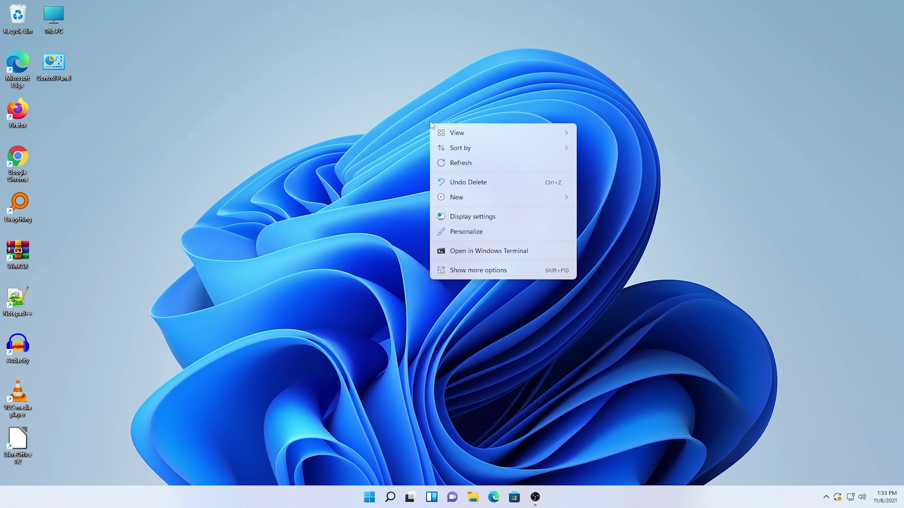
{"action": "left_click", "coordinate": [405, 110]}
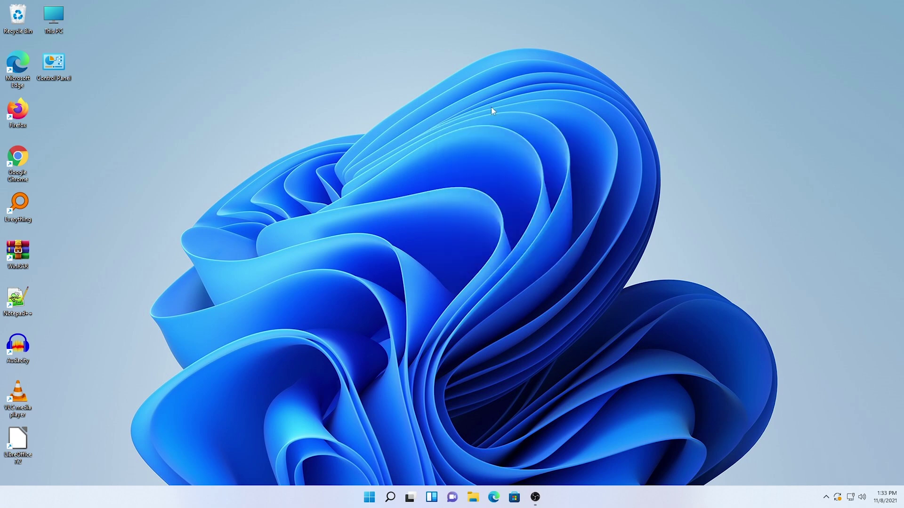
Go to the contrast themes from the Colors personalization settings, apply Aquatic and preview it on the desktop
{"action": "right_click", "coordinate": [435, 141]}
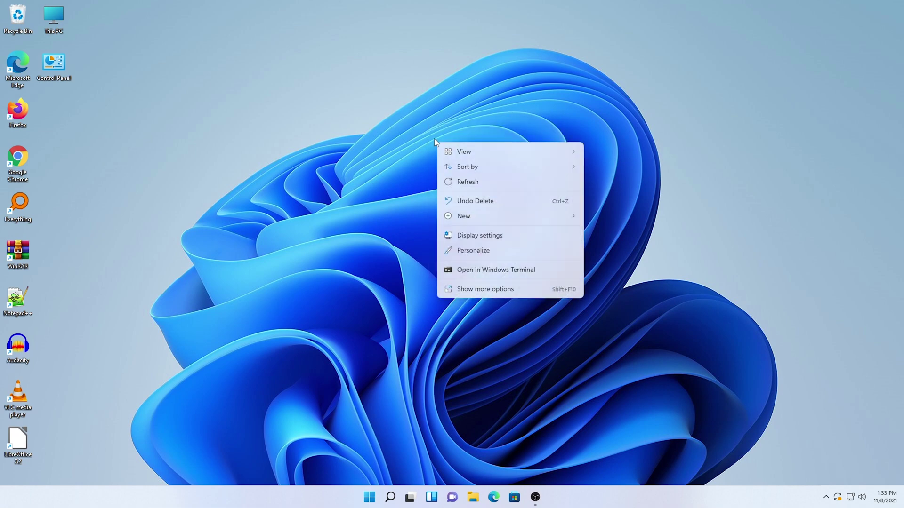
{"action": "left_click", "coordinate": [476, 251]}
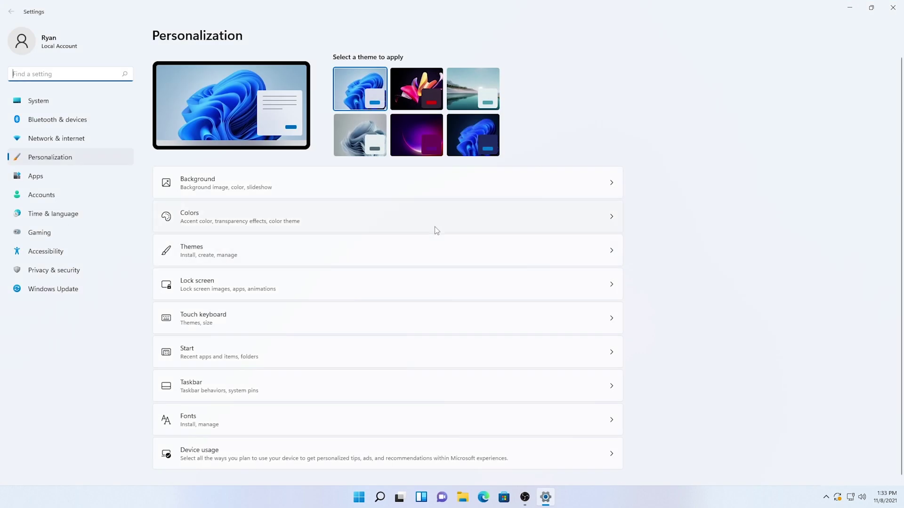
{"action": "left_click", "coordinate": [349, 216]}
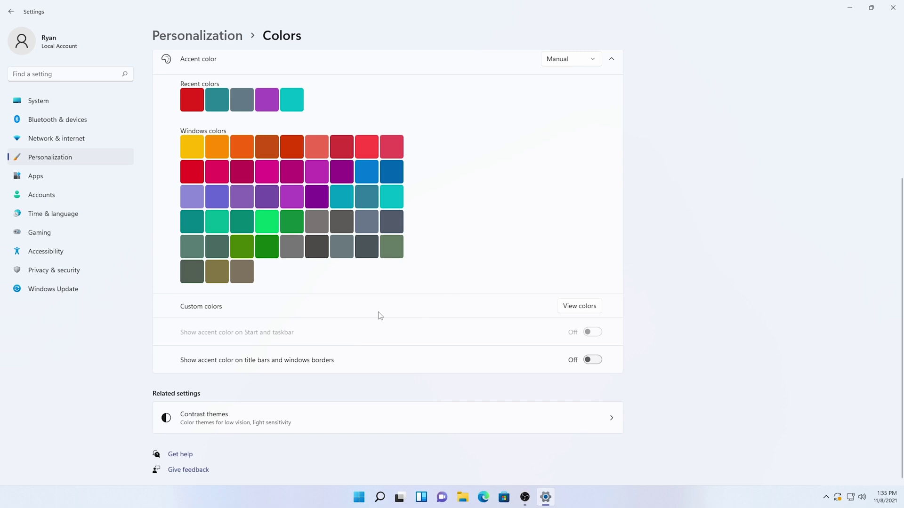
{"action": "left_click", "coordinate": [288, 419]}
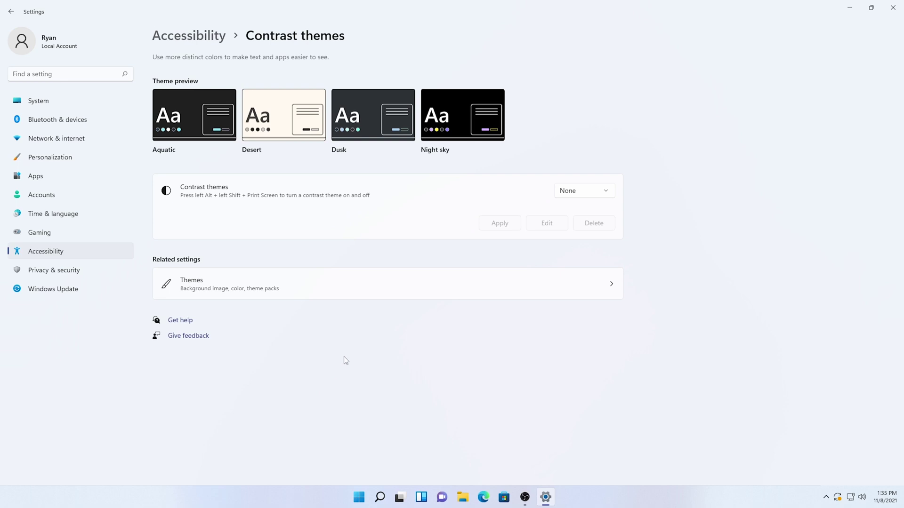
{"action": "key", "text": "Tab"}
{"action": "left_click", "coordinate": [226, 120]}
{"action": "left_click", "coordinate": [605, 191]}
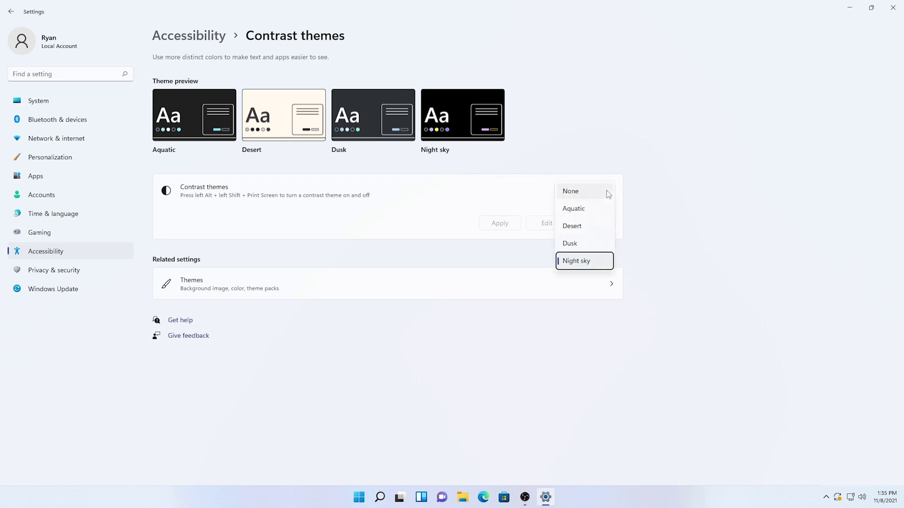
{"action": "left_click", "coordinate": [573, 209]}
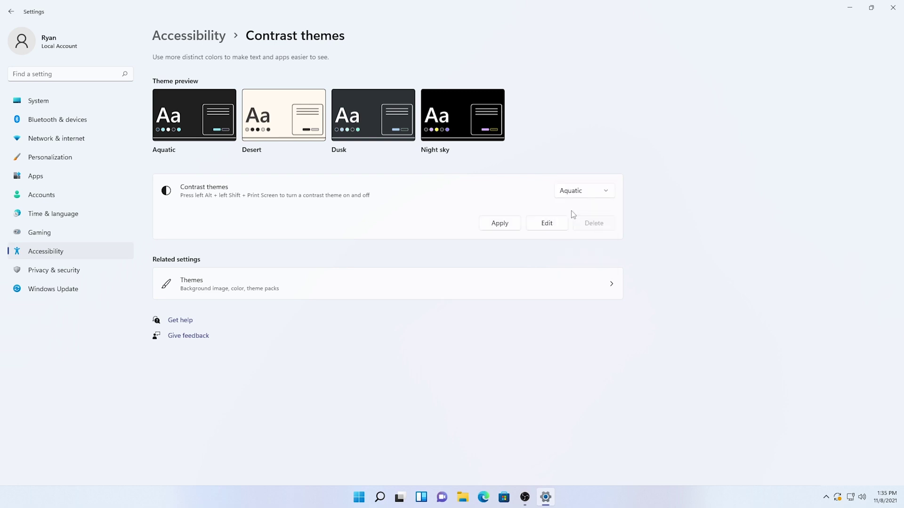
{"action": "left_click", "coordinate": [507, 228]}
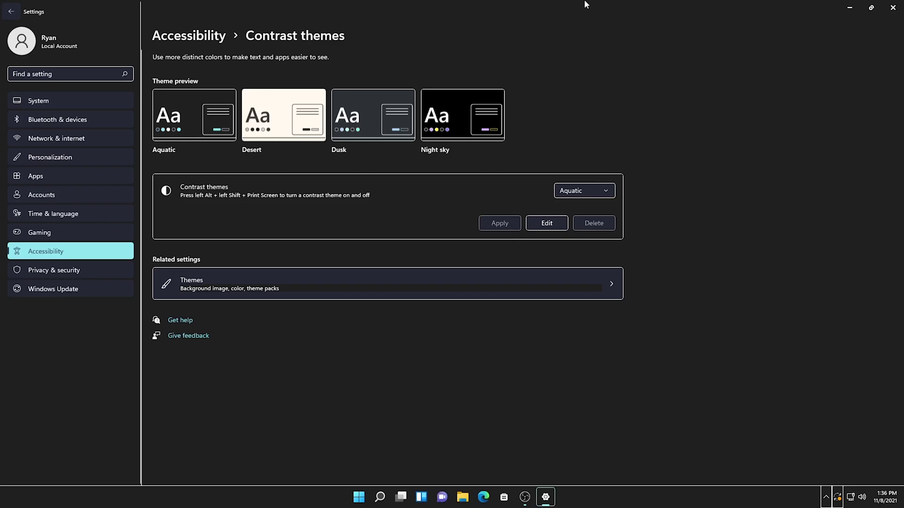
{"action": "left_click_drag", "start_coordinate": [585, 1], "coordinate": [492, 76]}
{"action": "double_click", "coordinate": [492, 76]}
Try the Desert contrast theme on the desktop, and set the contrast theme back to None
{"action": "left_click", "coordinate": [584, 190]}
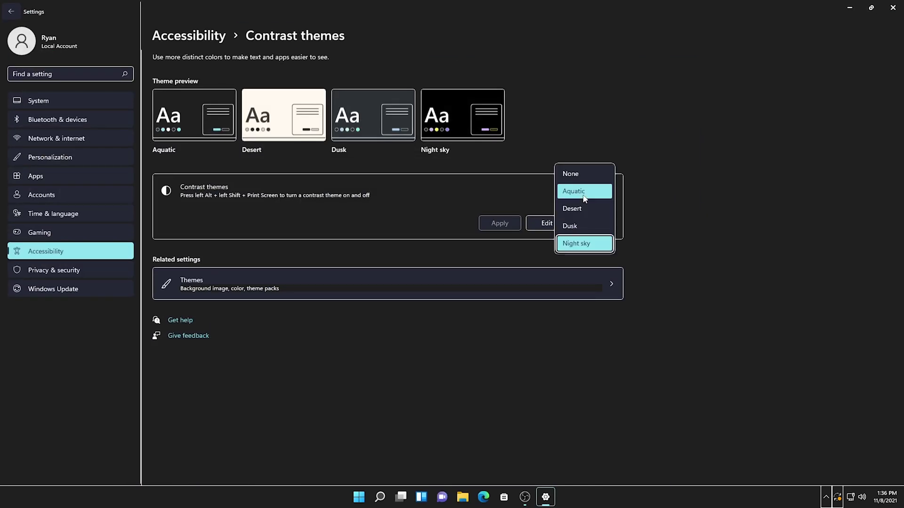
{"action": "left_click", "coordinate": [584, 207]}
{"action": "left_click", "coordinate": [499, 223]}
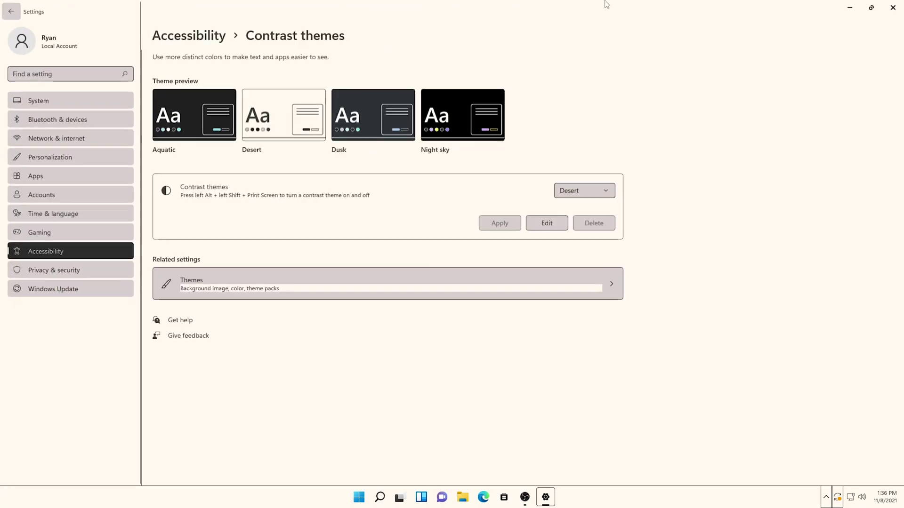
{"action": "left_click_drag", "start_coordinate": [607, 4], "coordinate": [584, 0]}
{"action": "left_click", "coordinate": [584, 191]}
{"action": "left_click", "coordinate": [584, 155]}
{"action": "left_click", "coordinate": [511, 222]}
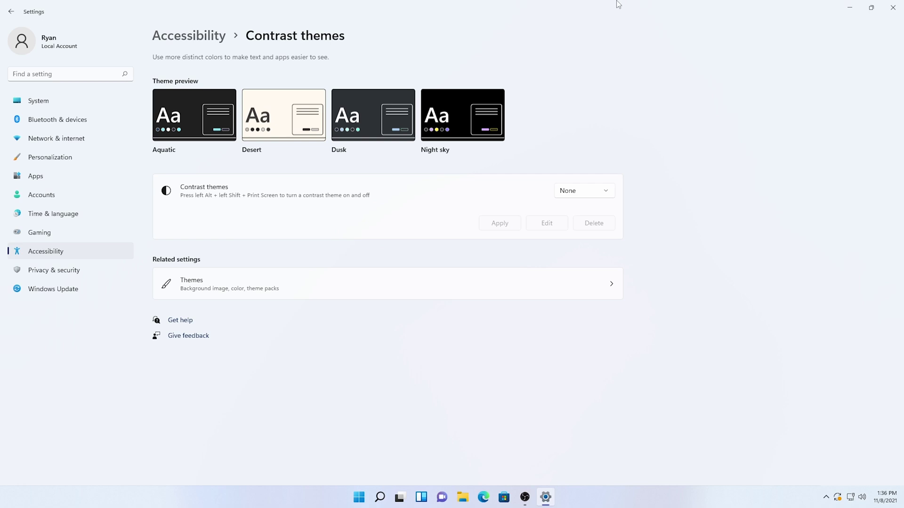
Preview the dark blue, purple, Captured Motion, lakeside and Flow themes on the desktop beside a smaller Settings window
{"action": "left_click", "coordinate": [324, 292]}
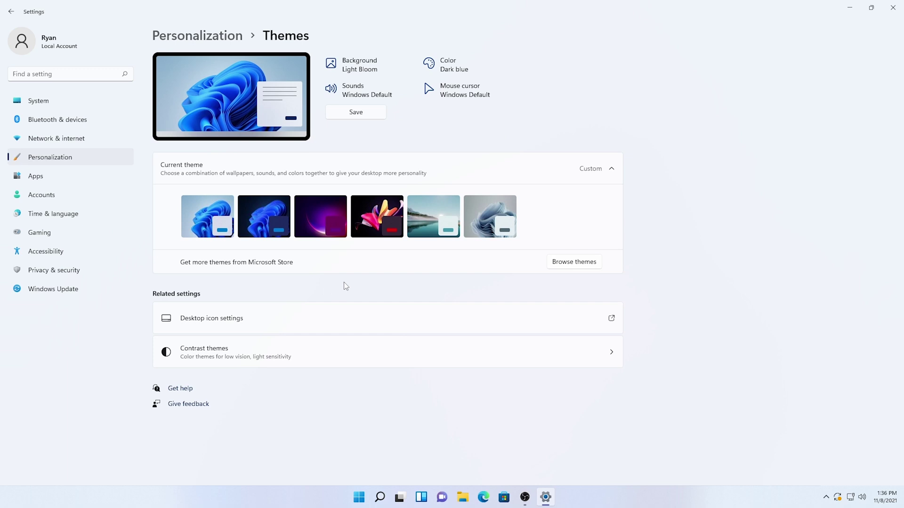
{"action": "left_click_drag", "start_coordinate": [558, 5], "coordinate": [638, 31]}
{"action": "scroll", "coordinate": [863, 219], "scroll_direction": "down", "scroll_amount": 3}
{"action": "left_click", "coordinate": [671, 111]}
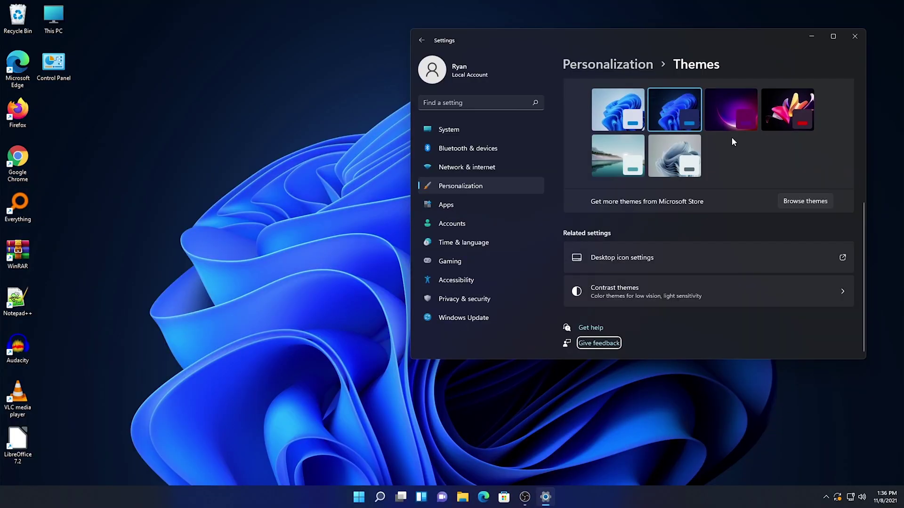
{"action": "left_click", "coordinate": [731, 122]}
{"action": "left_click", "coordinate": [787, 110]}
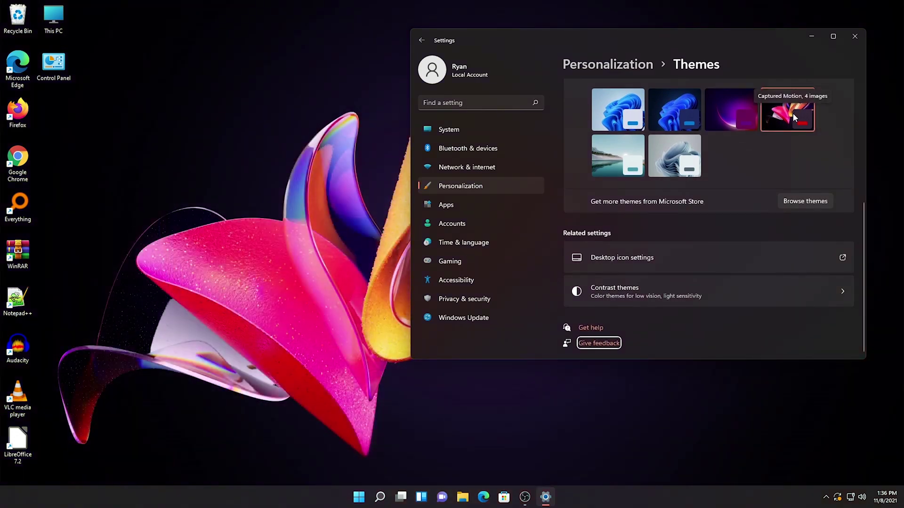
{"action": "left_click", "coordinate": [617, 156]}
{"action": "left_click_drag", "start_coordinate": [776, 38], "coordinate": [716, 62]}
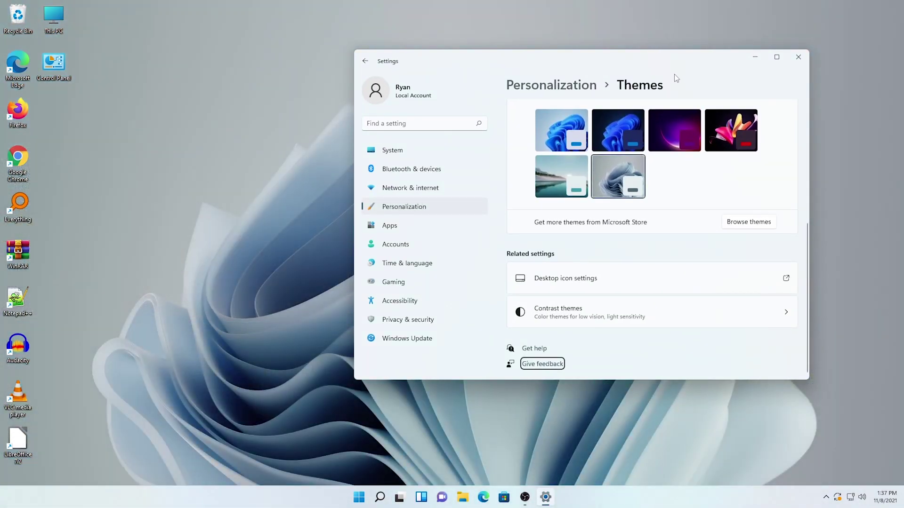
Reapply the light Windows theme with the blue bloom background and close Settings
{"action": "left_click", "coordinate": [605, 320]}
{"action": "key", "text": "alt+Left"}
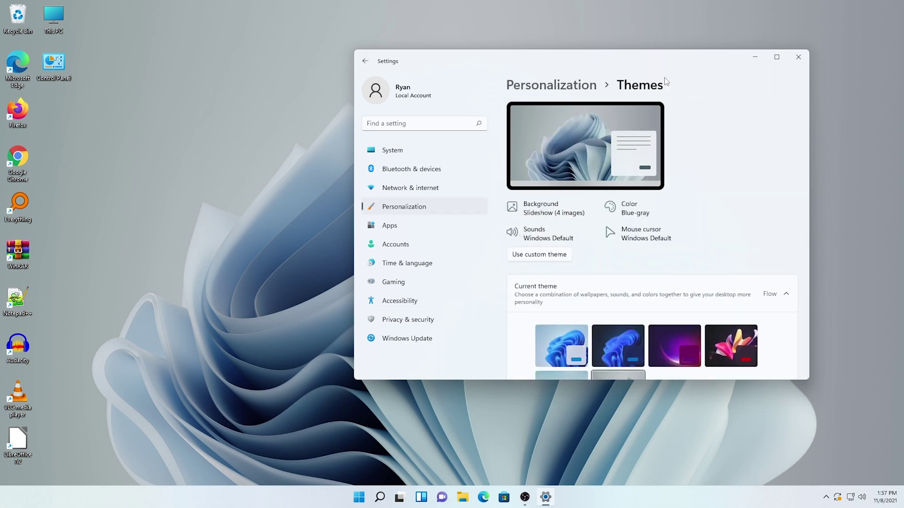
{"action": "scroll", "coordinate": [792, 256], "scroll_direction": "down", "scroll_amount": 5}
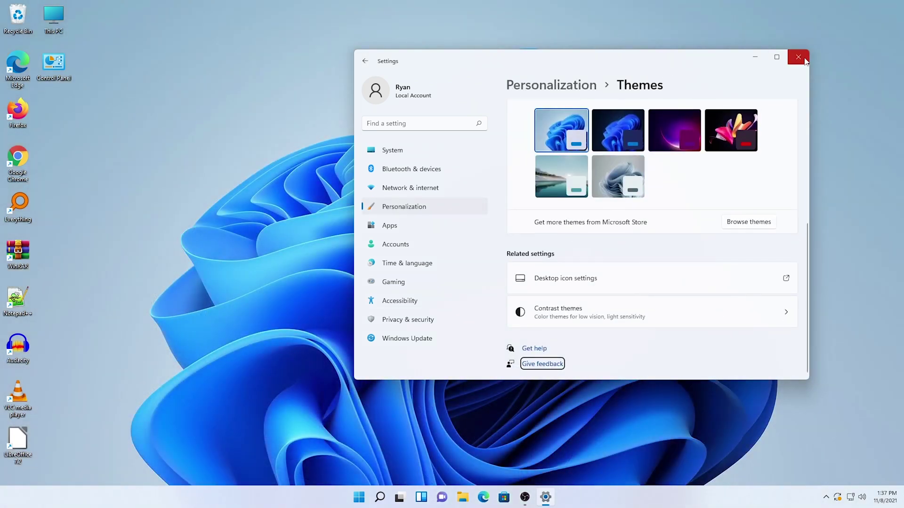
{"action": "left_click", "coordinate": [800, 58]}
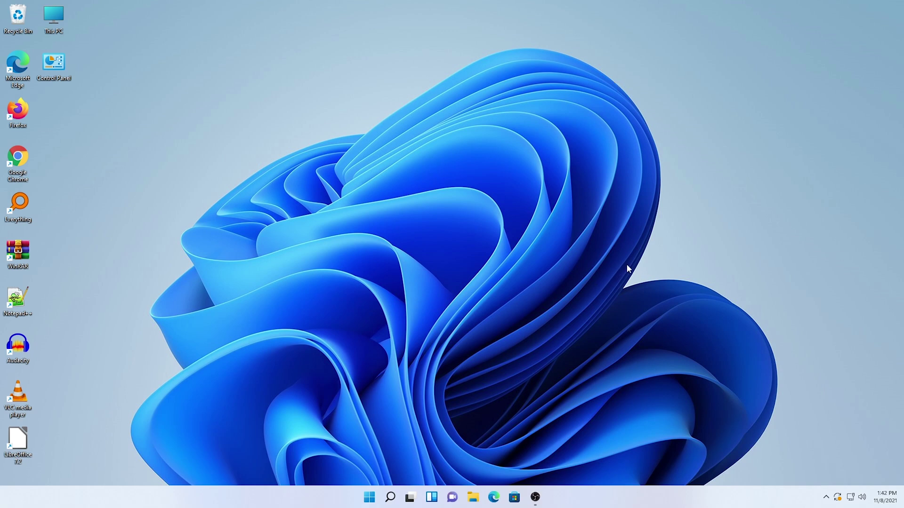
Set the "desktop scs" picture from the Pictures folder as the desktop background, view it on the desktop and refresh
{"action": "right_click", "coordinate": [330, 66]}
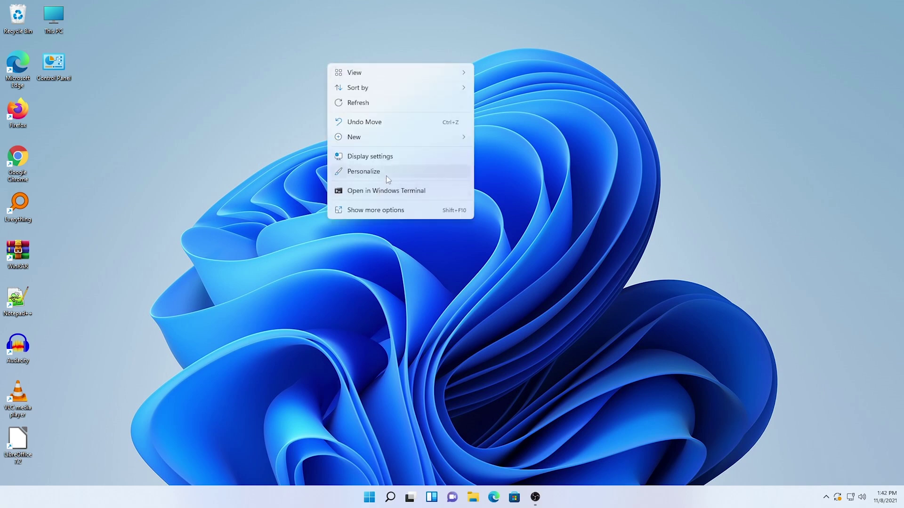
{"action": "left_click", "coordinate": [372, 174]}
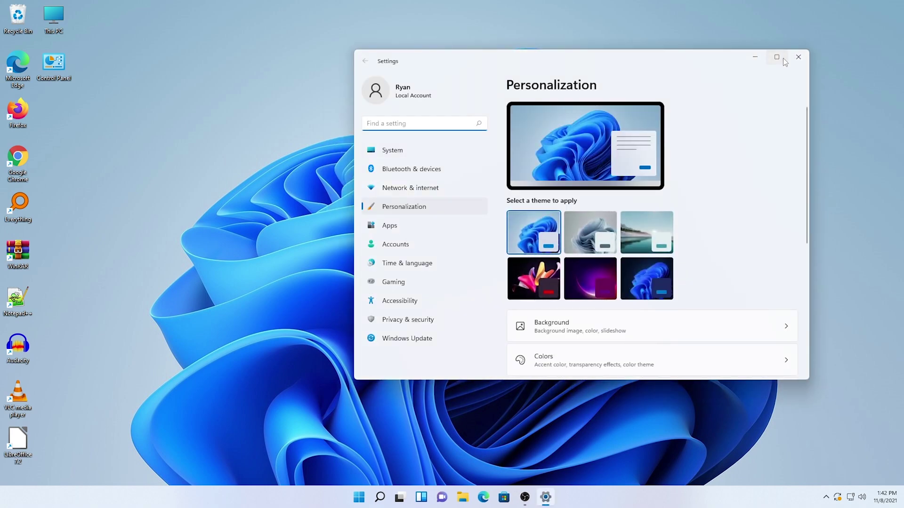
{"action": "left_click", "coordinate": [779, 57]}
{"action": "left_click", "coordinate": [222, 185]}
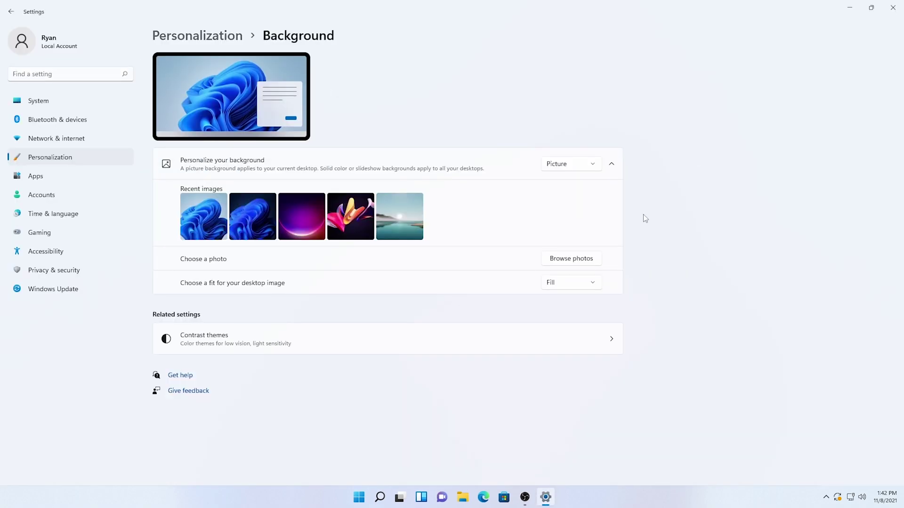
{"action": "left_click", "coordinate": [571, 259]}
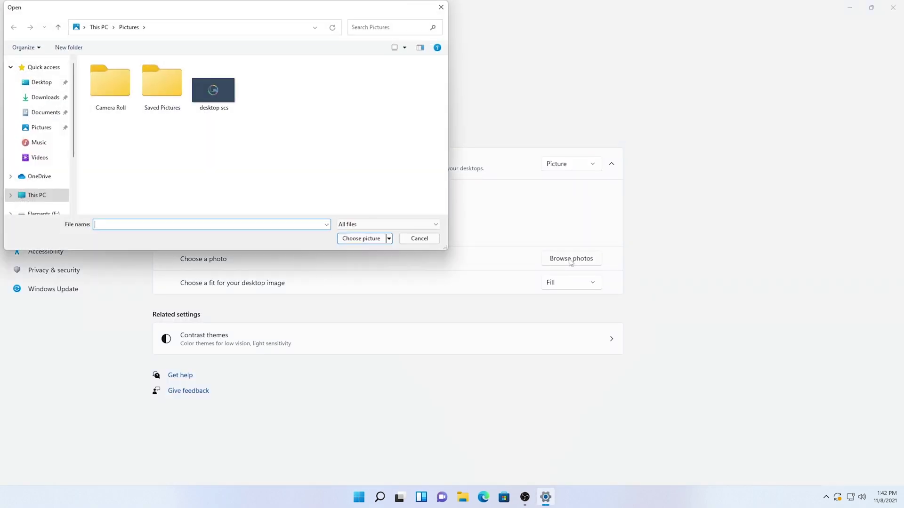
{"action": "left_click", "coordinate": [236, 100]}
{"action": "left_click", "coordinate": [350, 239]}
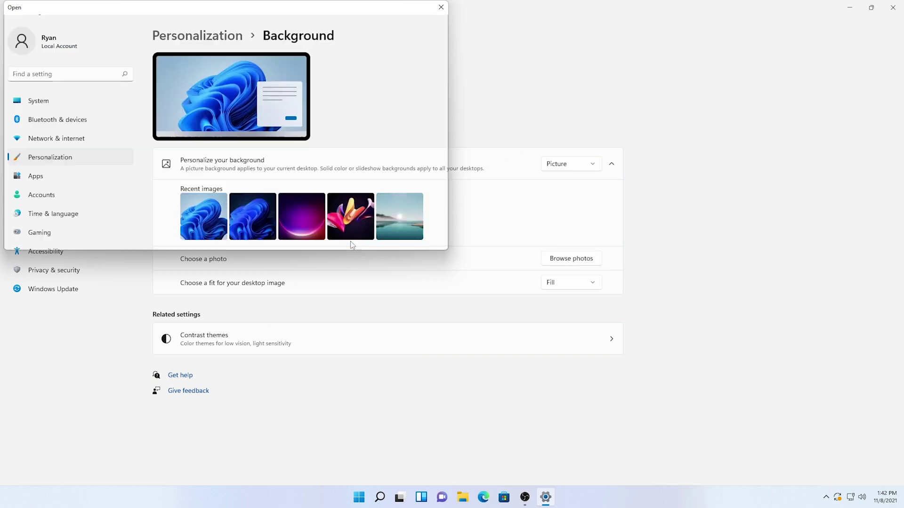
{"action": "key", "text": "super+Down"}
{"action": "key", "text": "super+Down"}
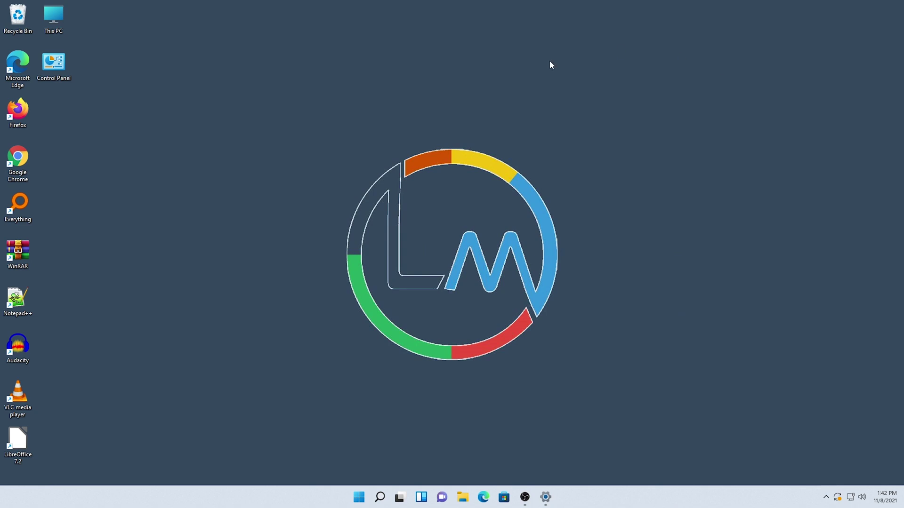
{"action": "right_click", "coordinate": [626, 66]}
{"action": "left_click", "coordinate": [654, 104]}
Return to the background settings and review the available fit options for the desktop image
{"action": "left_click", "coordinate": [545, 497]}
{"action": "left_click", "coordinate": [728, 139]}
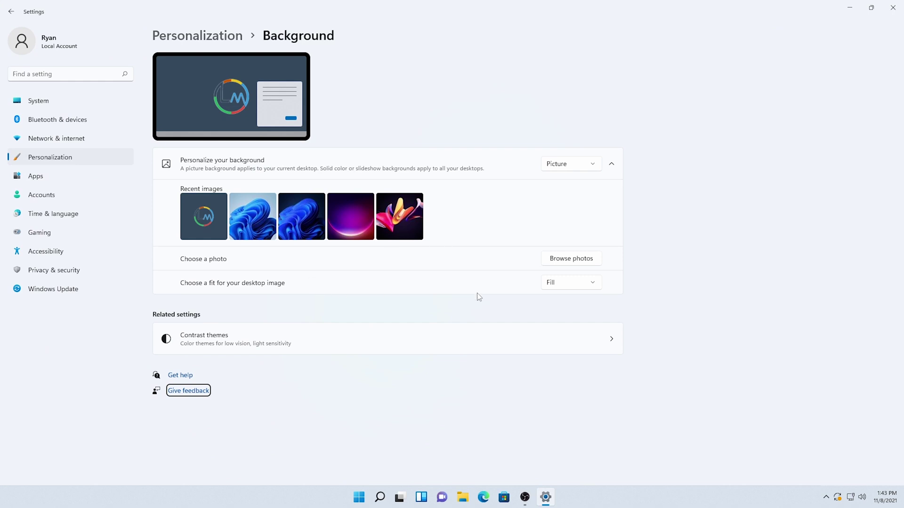
{"action": "left_click", "coordinate": [565, 285]}
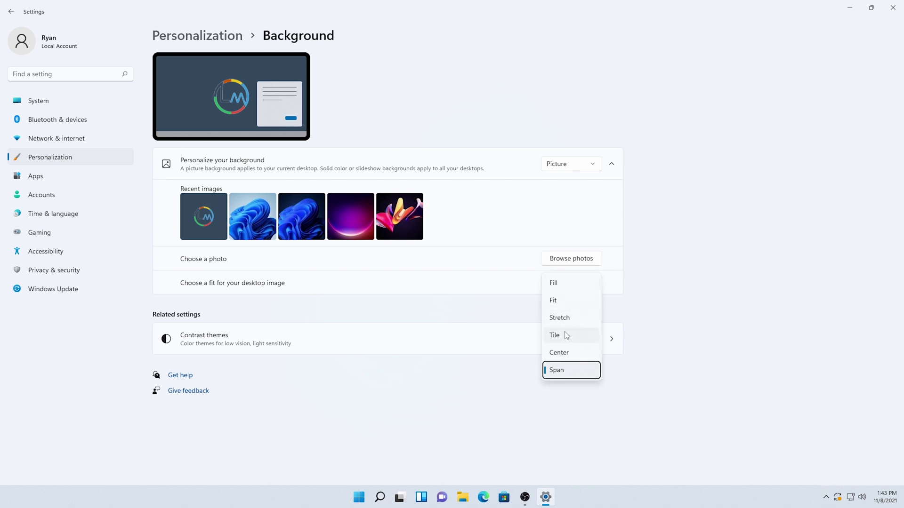
{"action": "left_click", "coordinate": [647, 249]}
Switch the desktop background back to the light blue bloom image from the recent images and close Settings
{"action": "left_click_drag", "start_coordinate": [598, 3], "coordinate": [494, 127]}
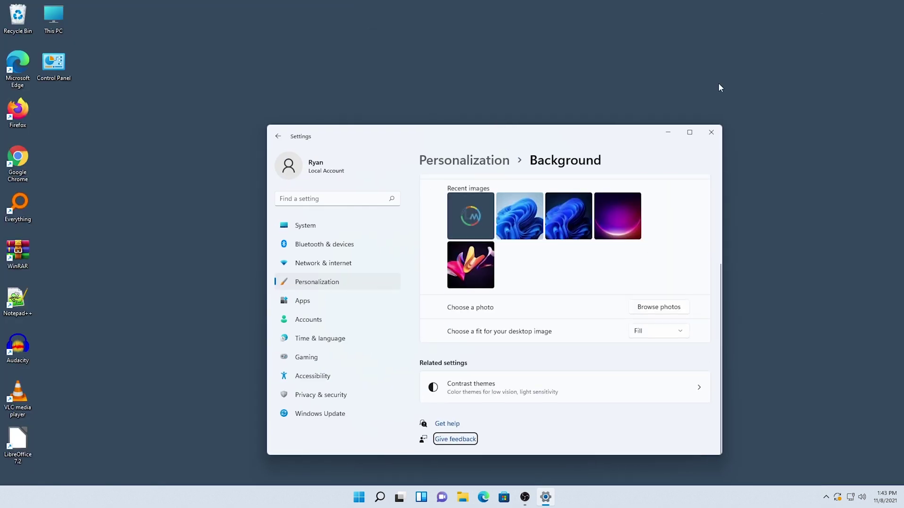
{"action": "left_click", "coordinate": [519, 212]}
{"action": "left_click", "coordinate": [711, 133]}
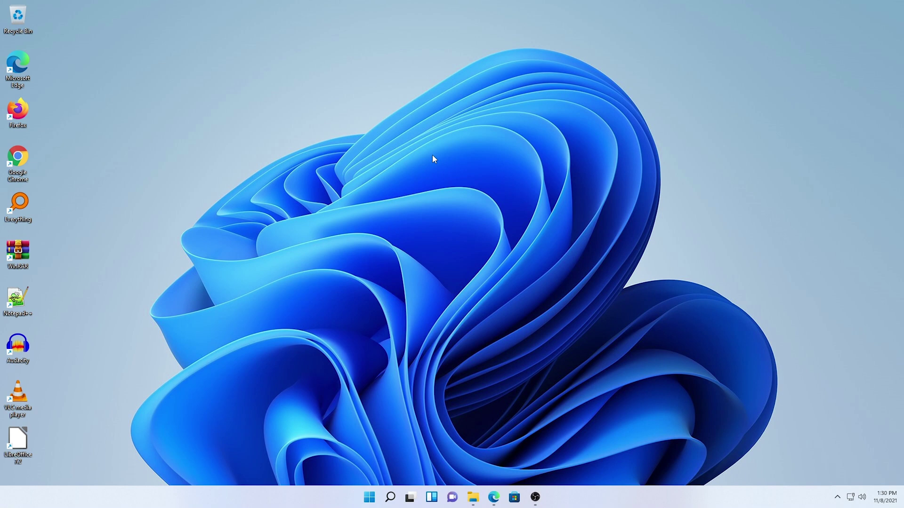
Pin the Google Chrome desktop shortcut to the taskbar
{"action": "right_click", "coordinate": [25, 158]}
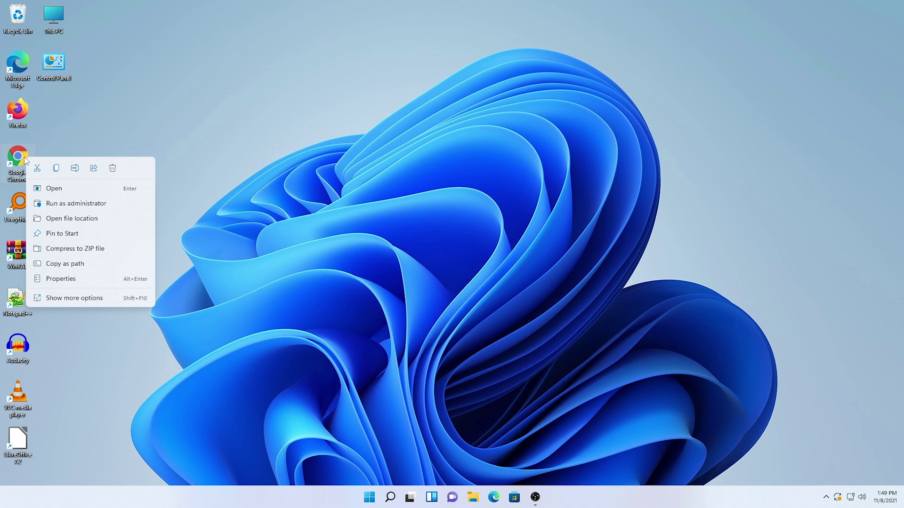
{"action": "left_click", "coordinate": [54, 297]}
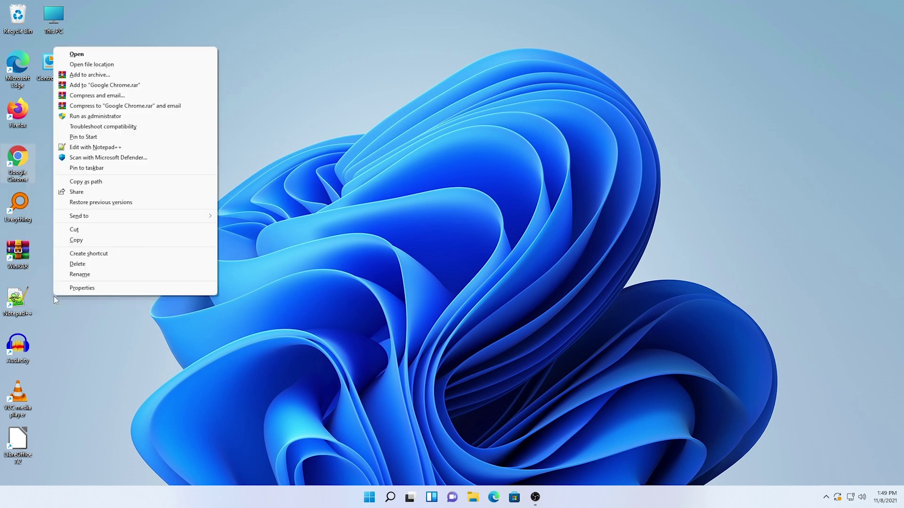
{"action": "left_click", "coordinate": [101, 169]}
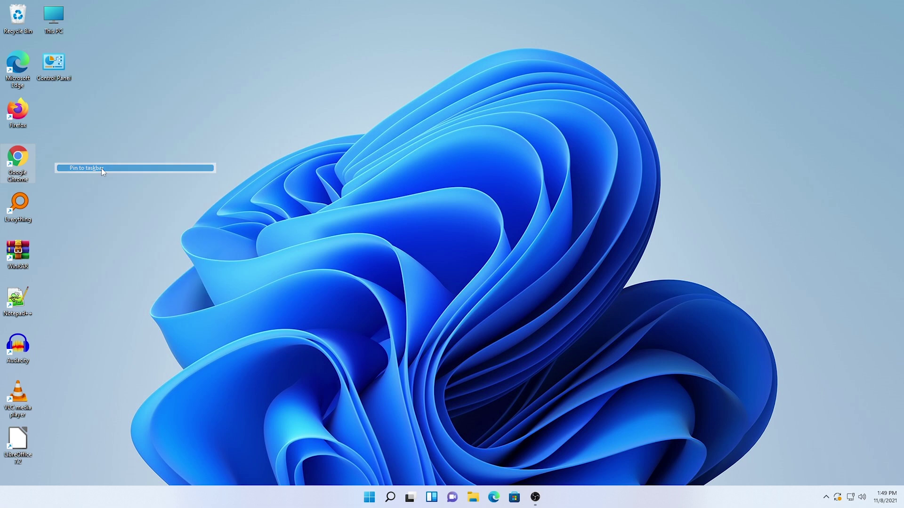
Pin the Everything desktop shortcut to the taskbar
{"action": "right_click", "coordinate": [29, 204]}
{"action": "left_click", "coordinate": [20, 200]}
{"action": "right_click", "coordinate": [21, 200]}
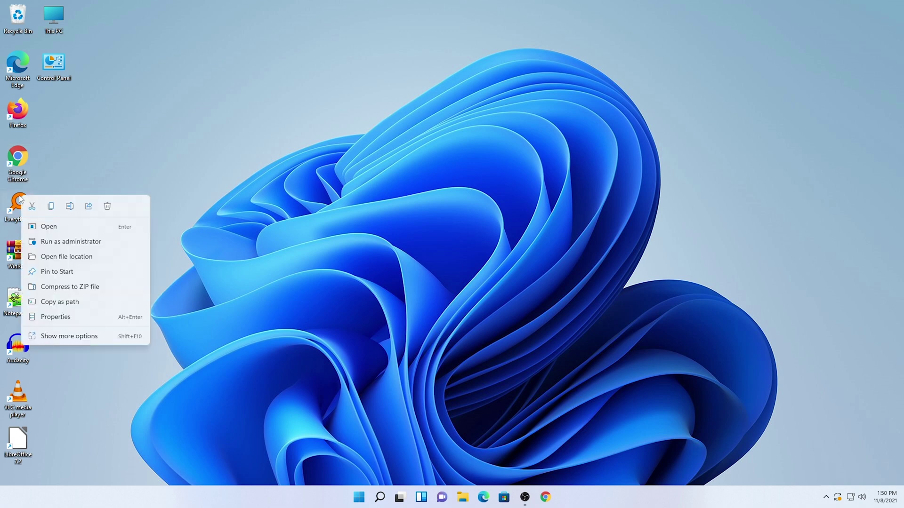
{"action": "left_click", "coordinate": [21, 200]}
{"action": "right_click", "coordinate": [21, 200]}
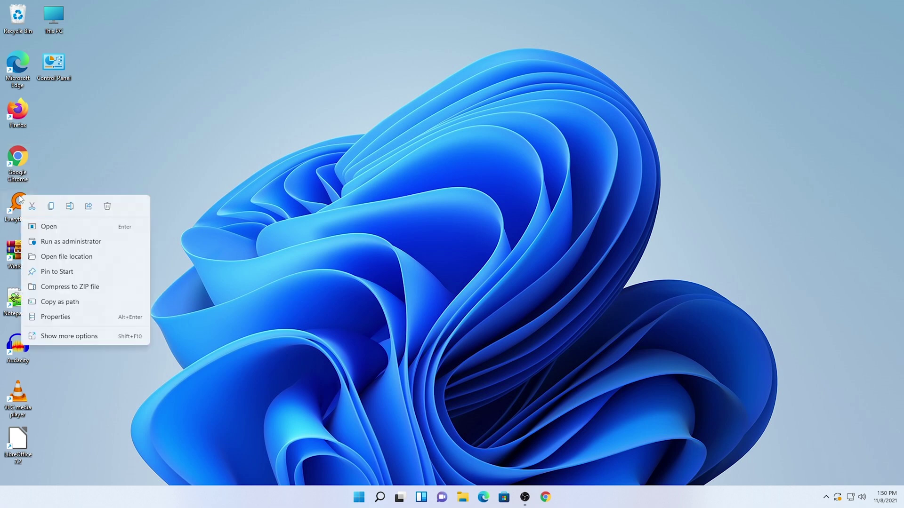
{"action": "left_click", "coordinate": [69, 335]}
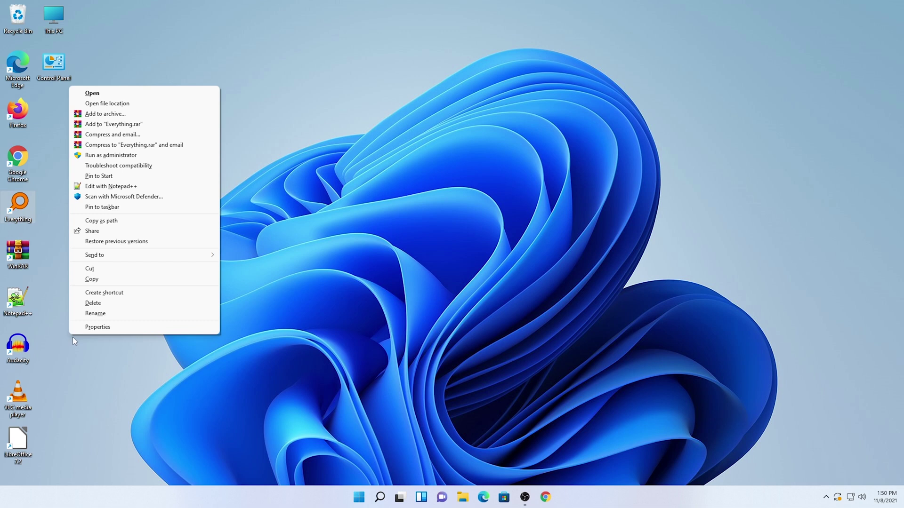
{"action": "left_click", "coordinate": [105, 208]}
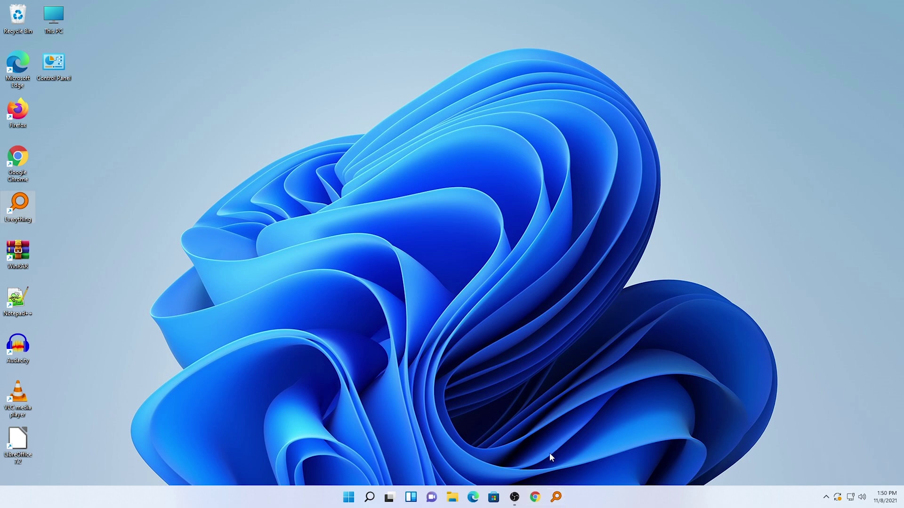
Test the pinned Chrome shortcut by launching the browser, close it and refresh the desktop
{"action": "left_click", "coordinate": [536, 498]}
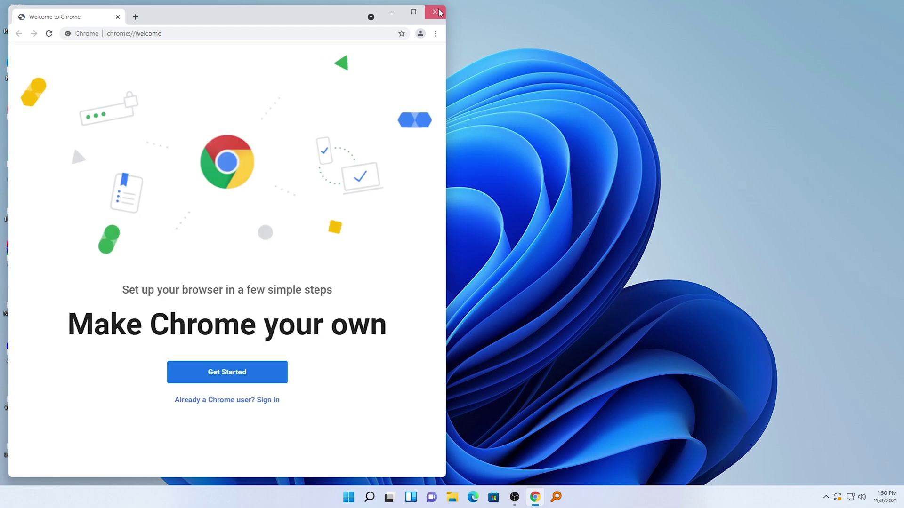
{"action": "left_click", "coordinate": [435, 11]}
{"action": "right_click", "coordinate": [605, 125]}
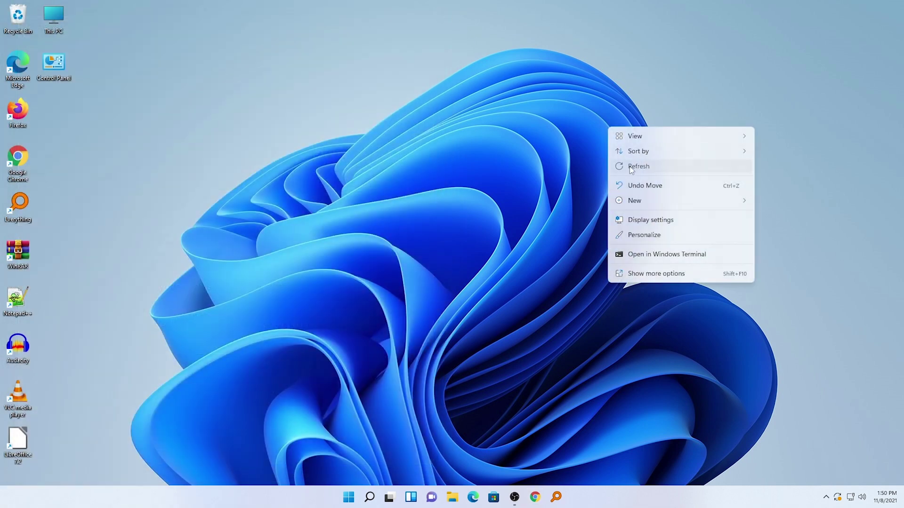
{"action": "left_click", "coordinate": [629, 166]}
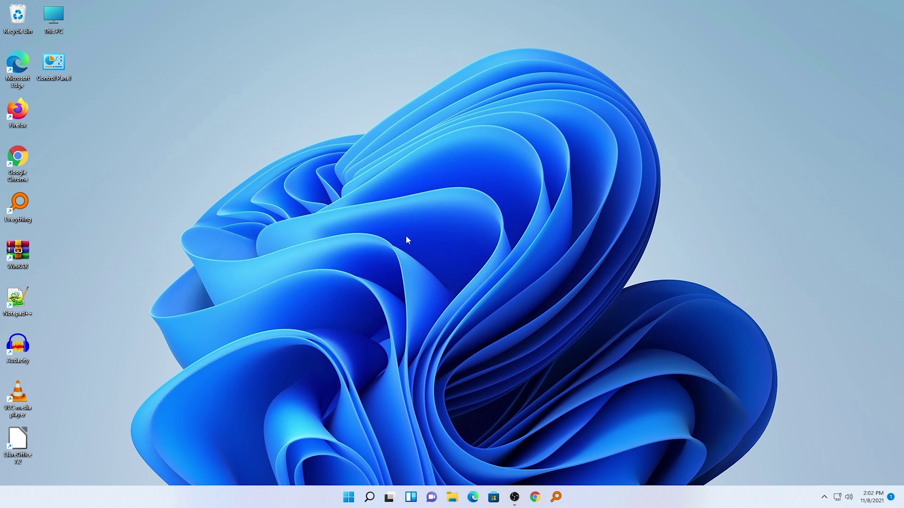
Search for and open System Information, look up the baseboard manufacturer and product, and minimize the window
{"action": "left_click", "coordinate": [367, 498]}
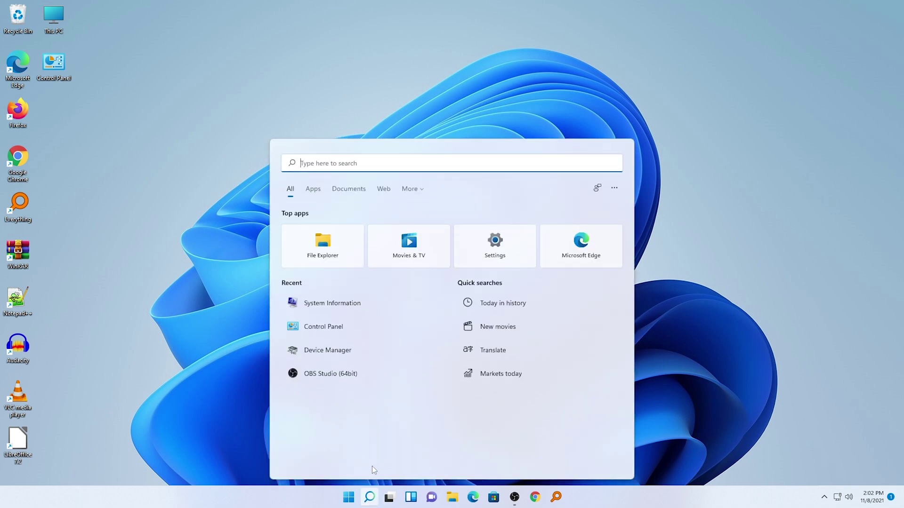
{"action": "type", "text": "system"}
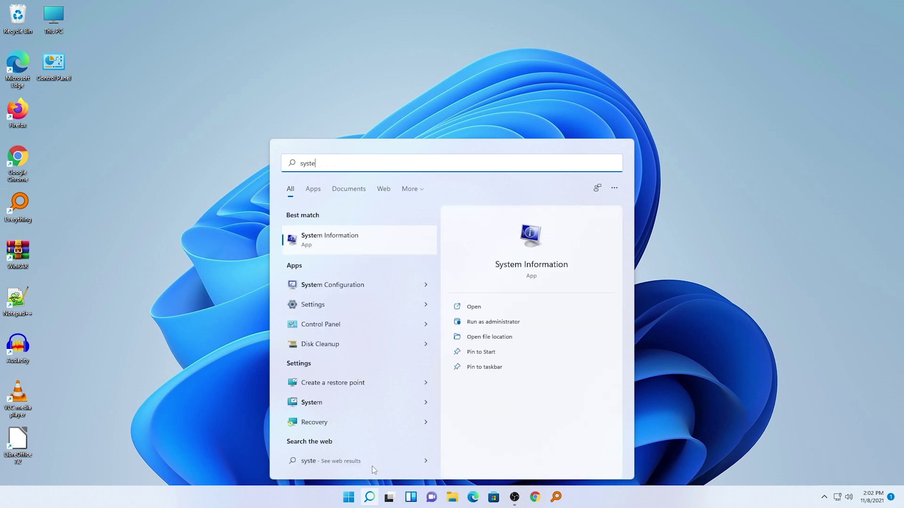
{"action": "left_click", "coordinate": [348, 241]}
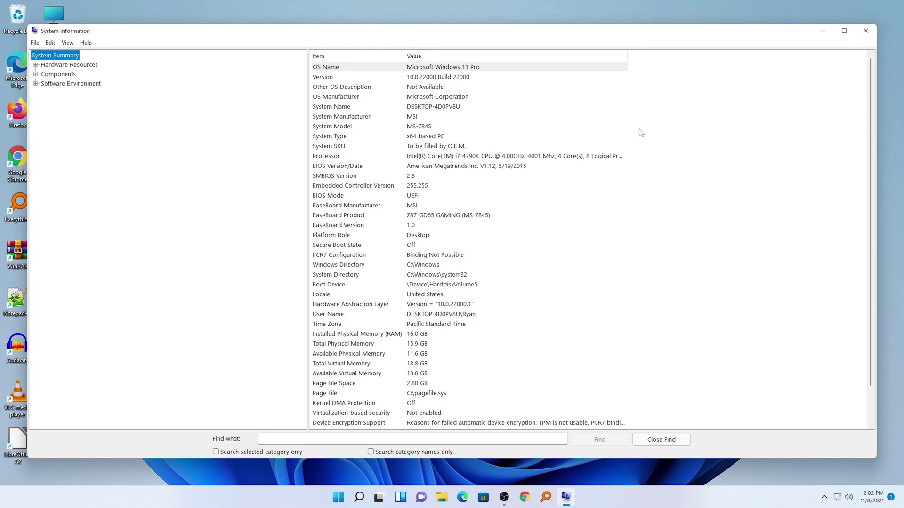
{"action": "left_click", "coordinate": [409, 207]}
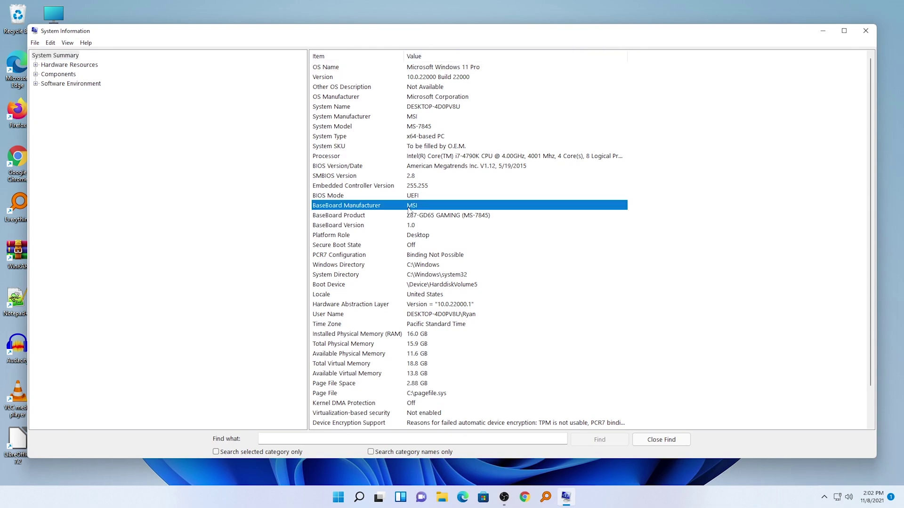
{"action": "left_click", "coordinate": [445, 218]}
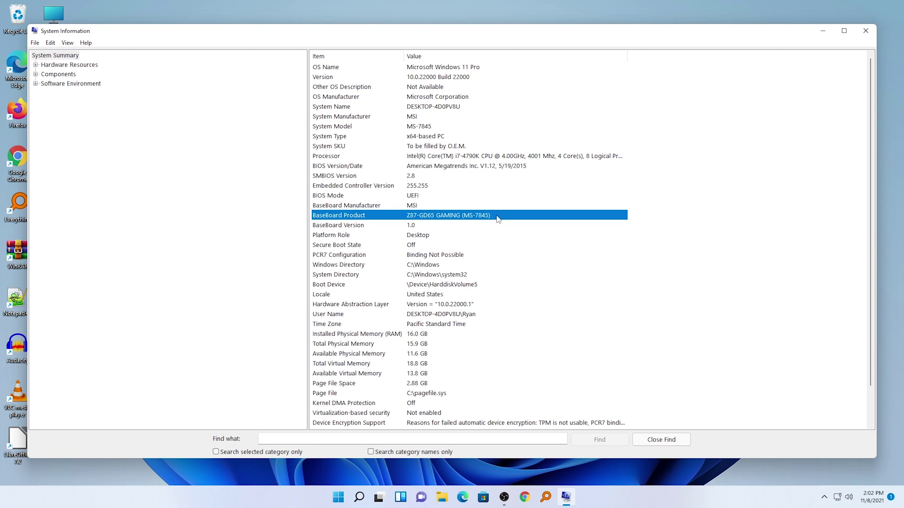
{"action": "left_click", "coordinate": [823, 31]}
Switch to Chrome and search the MSI website for "msi z87 gd65", rechecking the motherboard model in System Information
{"action": "left_click", "coordinate": [525, 497]}
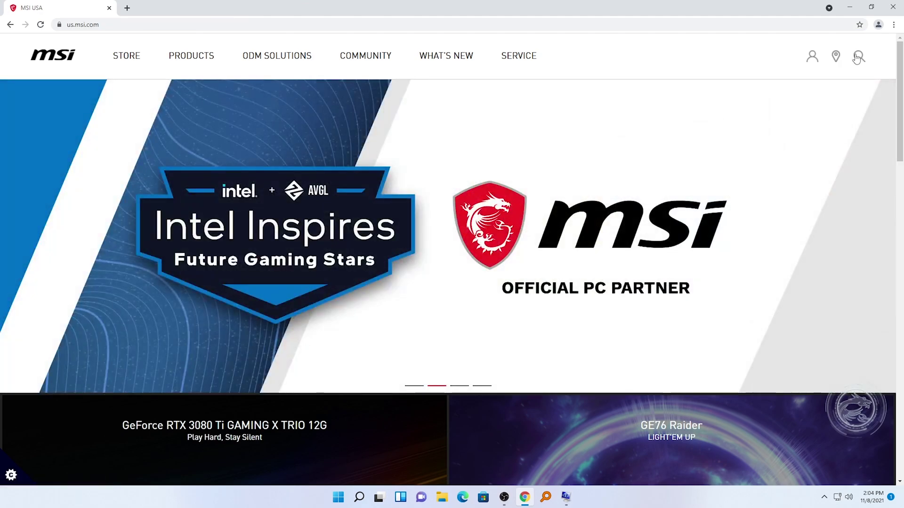
{"action": "left_click", "coordinate": [858, 57]}
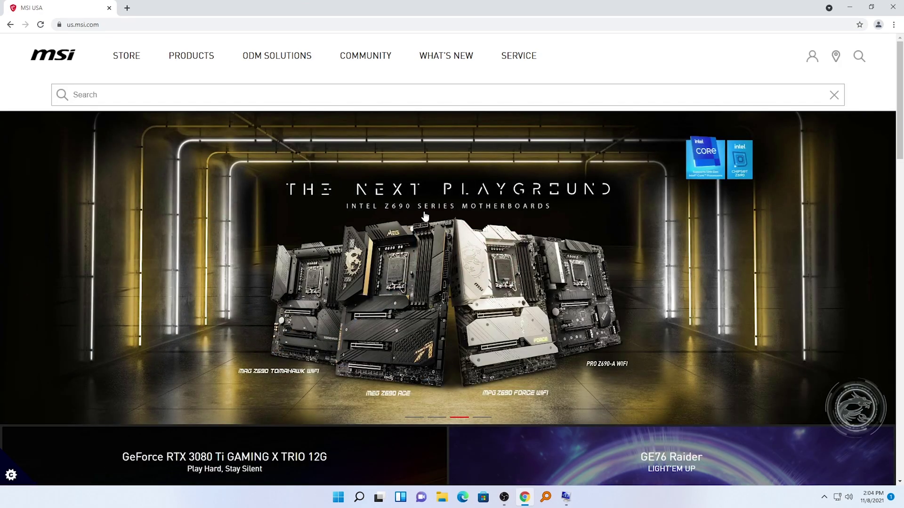
{"action": "key", "text": "alt+Tab"}
{"action": "key", "text": "alt+Tab"}
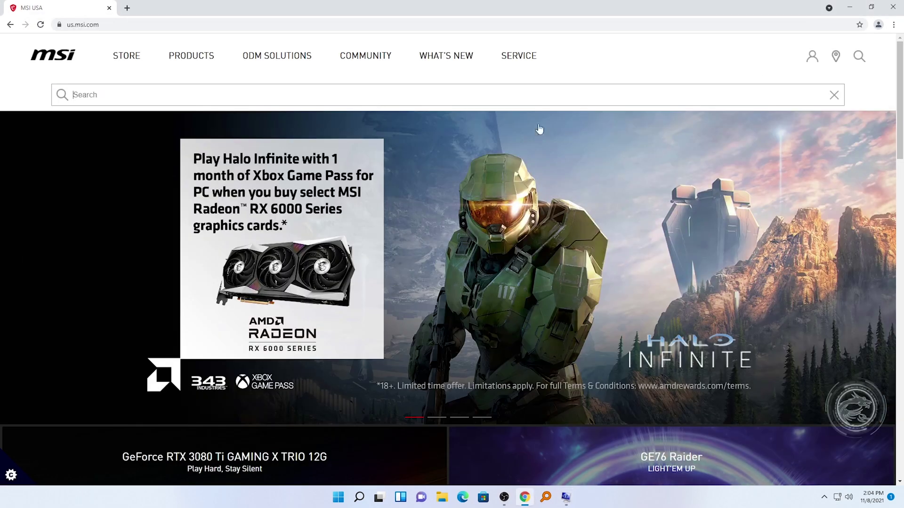
{"action": "type", "text": "msi z87 gd65"}
{"action": "key", "text": "Return"}
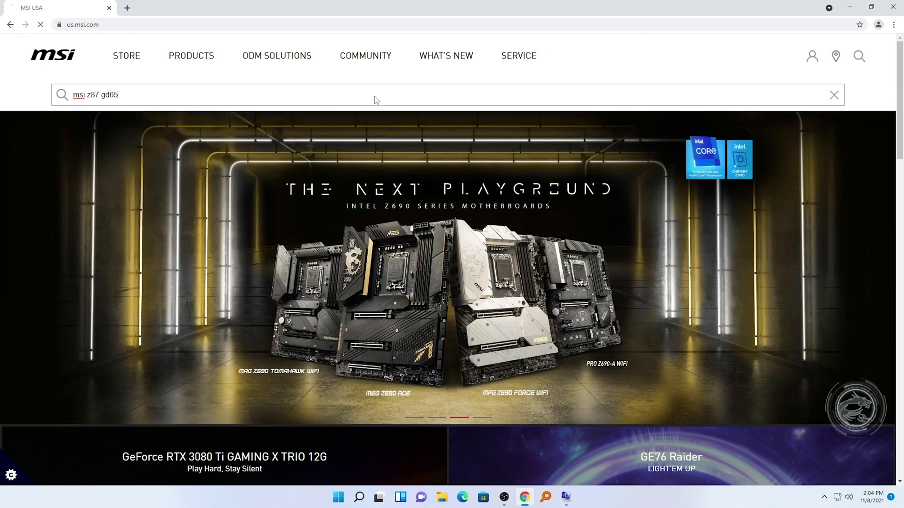
Open the Z87-GD65 GAMING support page from the search results and view its BIOS and driver downloads
{"action": "scroll", "coordinate": [743, 272], "scroll_direction": "down", "scroll_amount": 1}
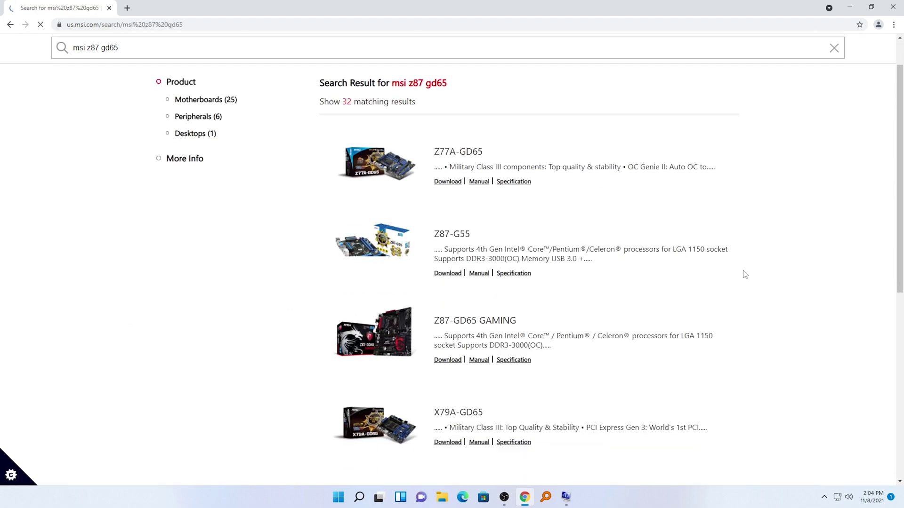
{"action": "left_click", "coordinate": [475, 323]}
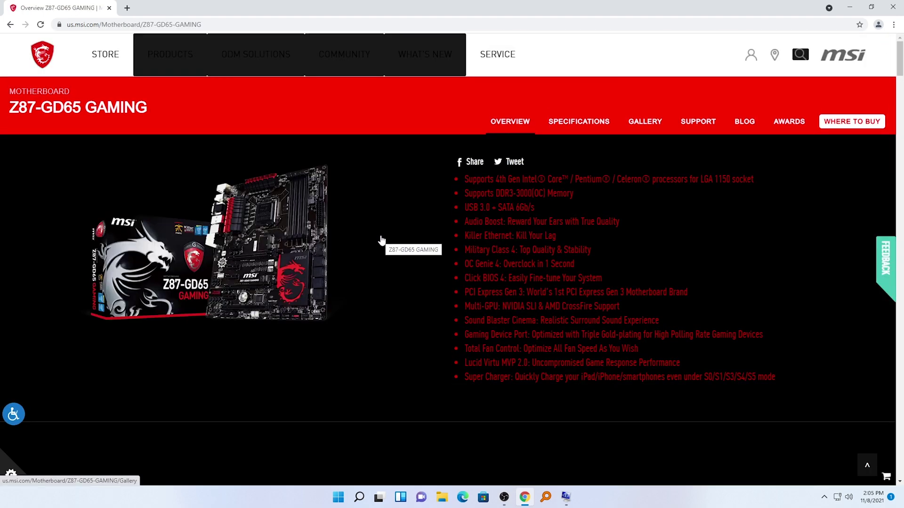
{"action": "left_click", "coordinate": [690, 127]}
{"action": "left_click", "coordinate": [323, 159]}
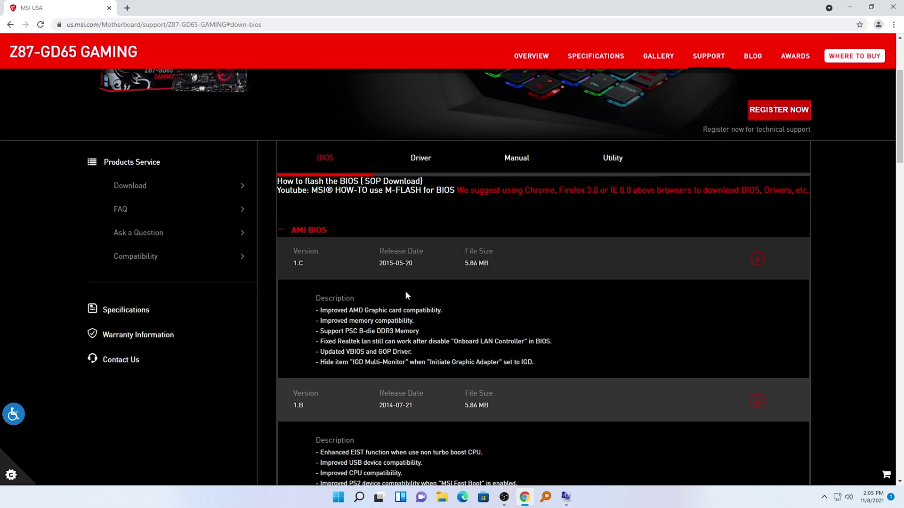
{"action": "scroll", "coordinate": [408, 296], "scroll_direction": "up", "scroll_amount": 2}
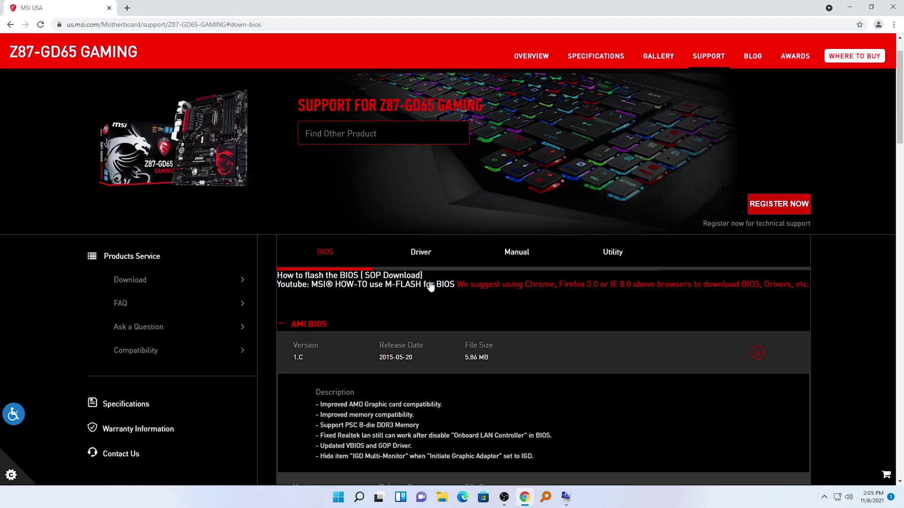
{"action": "left_click", "coordinate": [417, 253]}
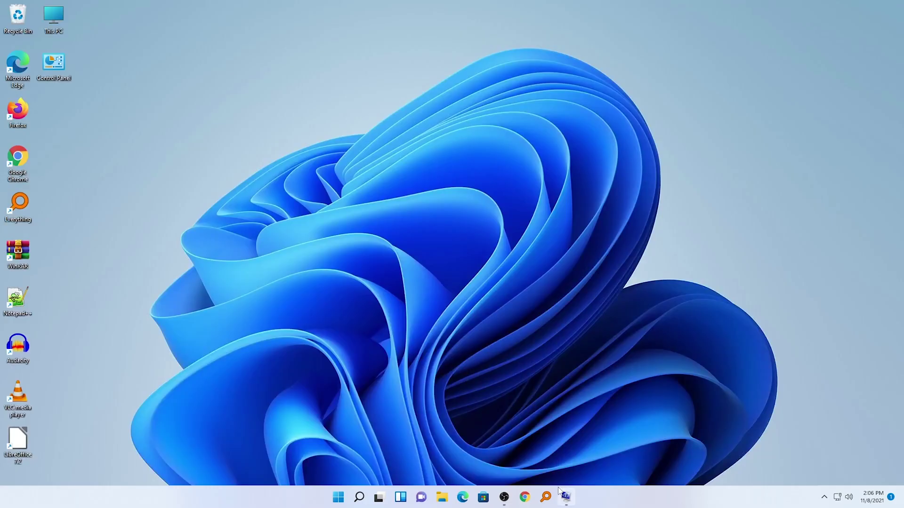
Restore System Information, look up the graphics card's name in the Display component details, and minimize the window
{"action": "left_click", "coordinate": [566, 497]}
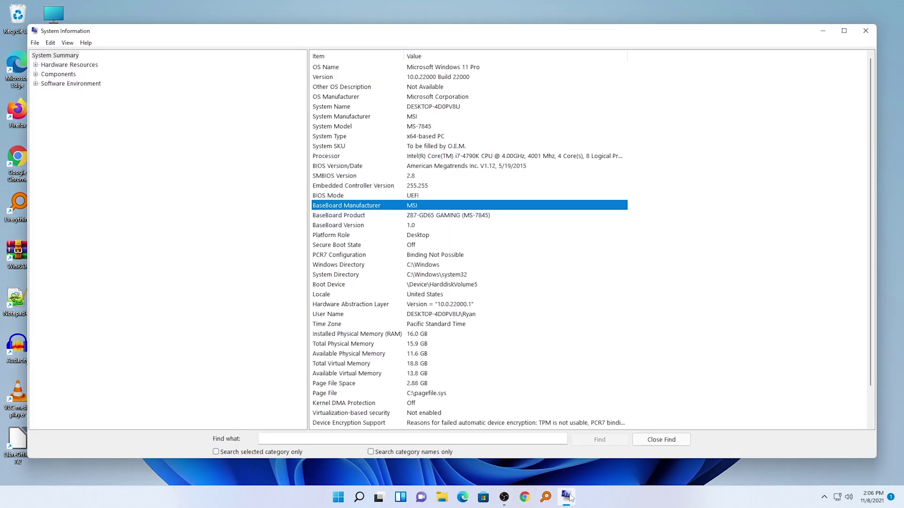
{"action": "left_click", "coordinate": [35, 74]}
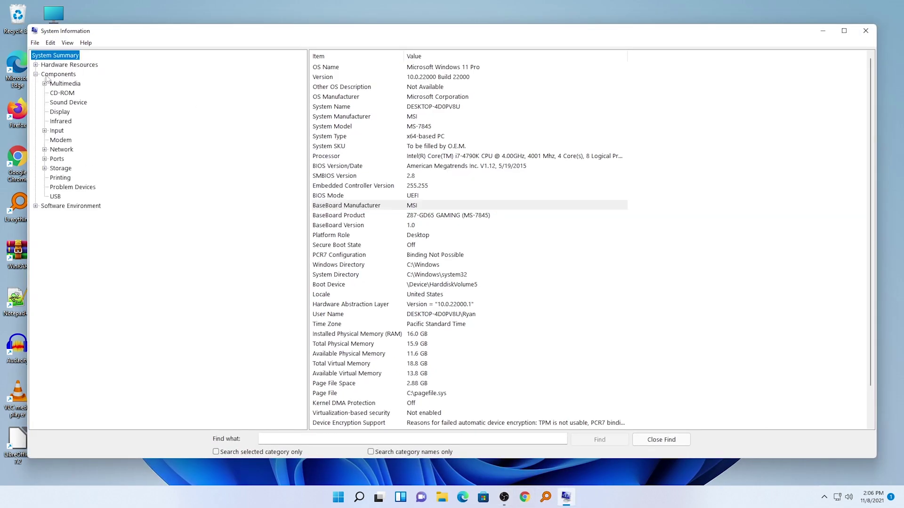
{"action": "left_click", "coordinate": [60, 112]}
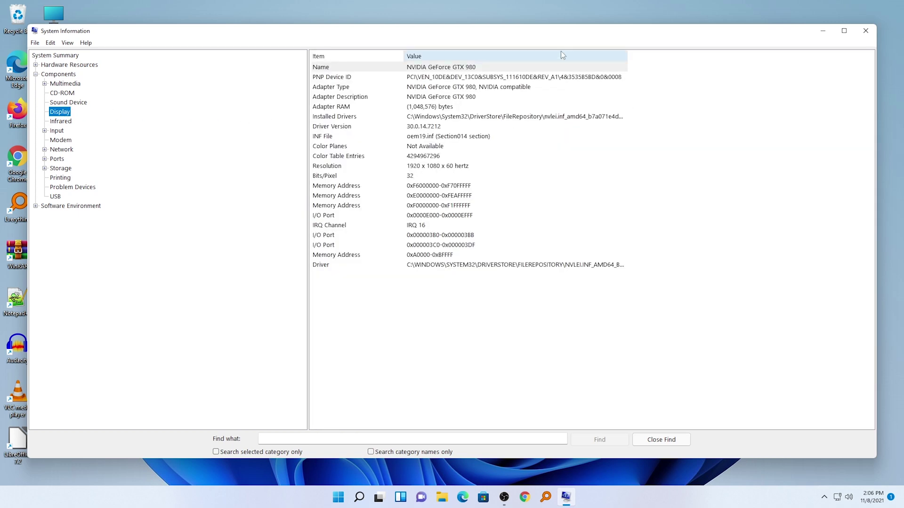
{"action": "left_click", "coordinate": [470, 68]}
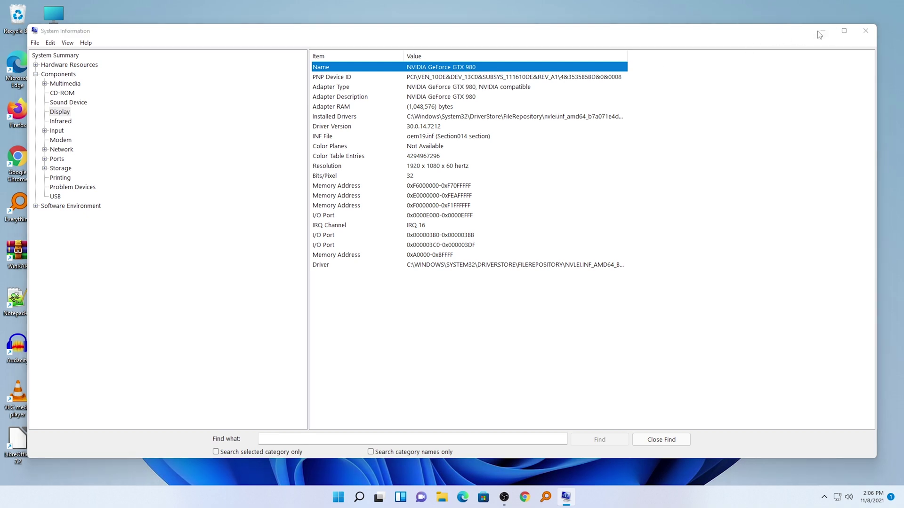
{"action": "left_click", "coordinate": [829, 30]}
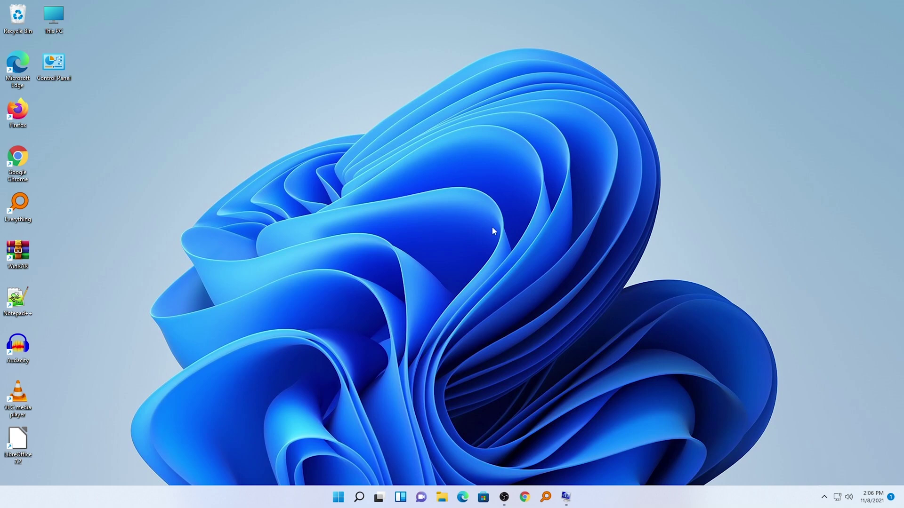
Switch to Chrome, search for "nvidia geforce experience" and open the Download GeForce Experience result in a new tab
{"action": "left_click", "coordinate": [525, 497]}
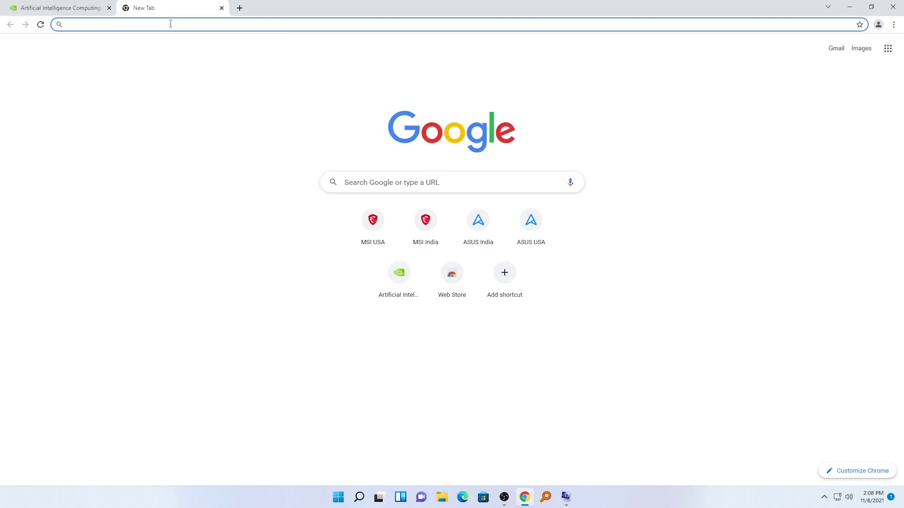
{"action": "type", "text": "nvidia"}
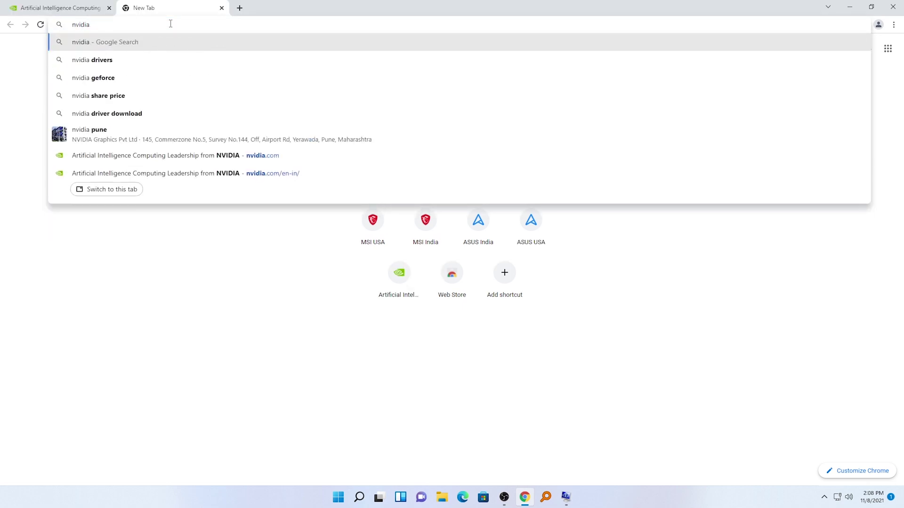
{"action": "type", "text": " geforce experience"}
{"action": "key", "text": "Return"}
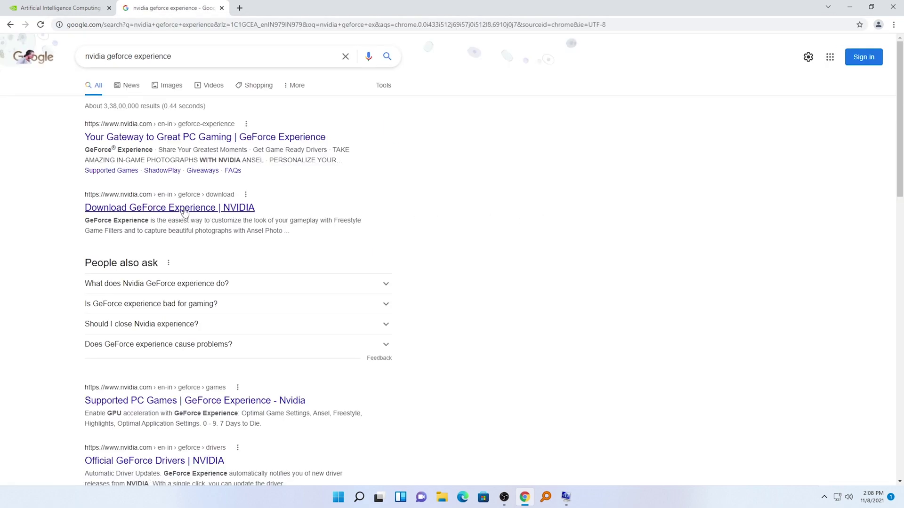
{"action": "right_click", "coordinate": [183, 212]}
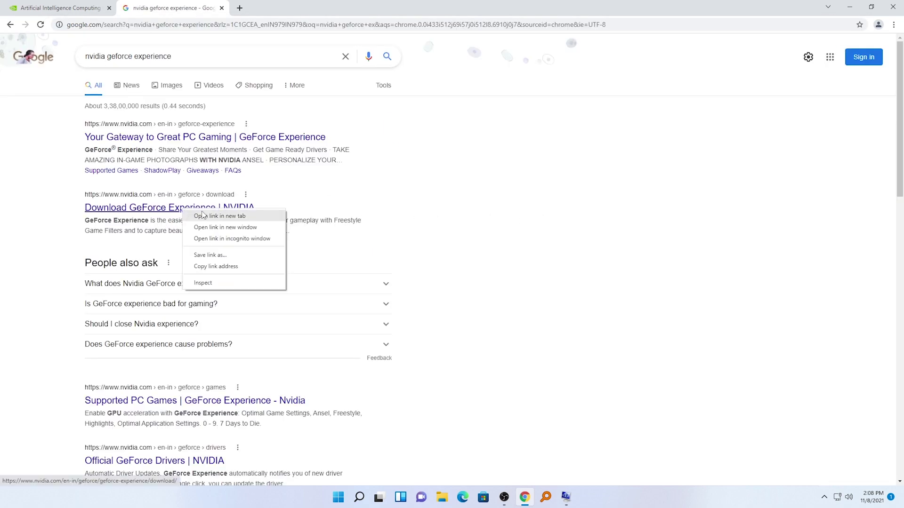
{"action": "left_click", "coordinate": [207, 217]}
{"action": "left_click", "coordinate": [325, 8]}
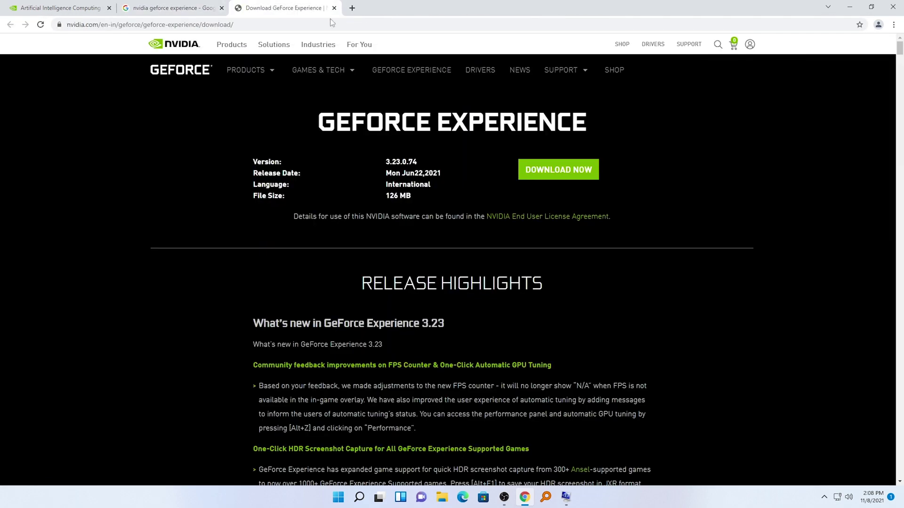
Download the GeForce Experience installer, launch it, and accept the agreement to install the program
{"action": "left_click", "coordinate": [589, 175]}
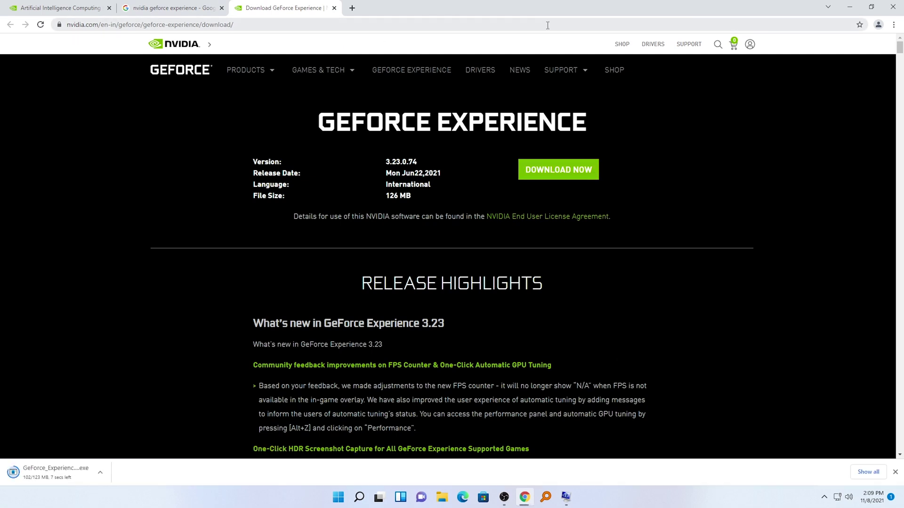
{"action": "right_click", "coordinate": [56, 472]}
{"action": "left_click", "coordinate": [118, 439]}
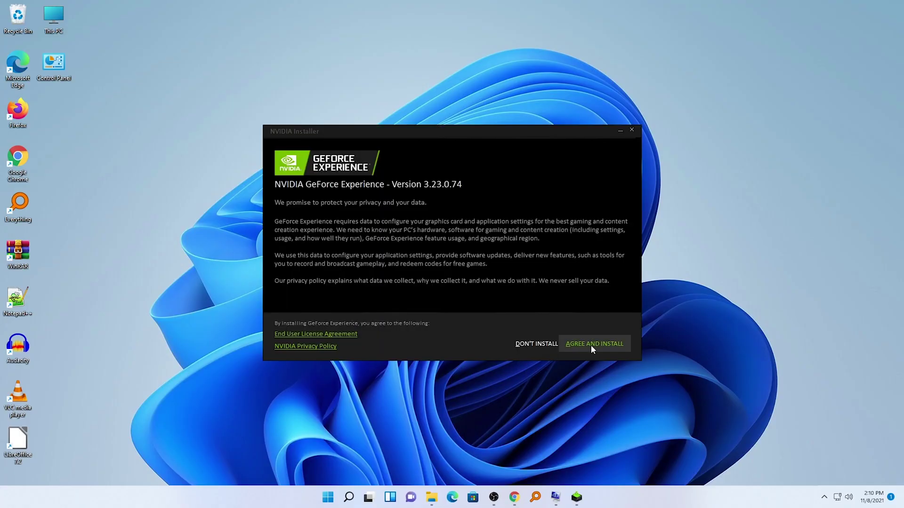
{"action": "left_click", "coordinate": [591, 344]}
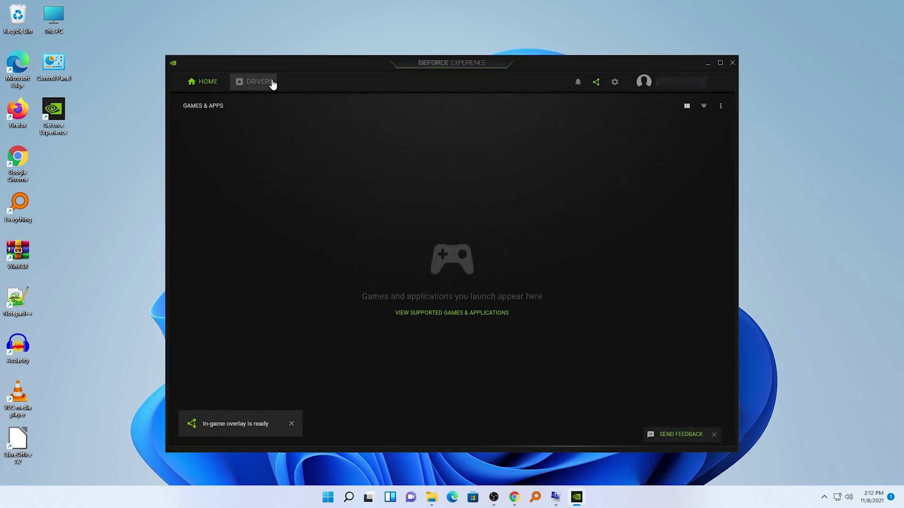
Show the available drivers in GeForce Experience and download GeForce Game Ready Driver version 496.49
{"action": "left_click", "coordinate": [252, 84]}
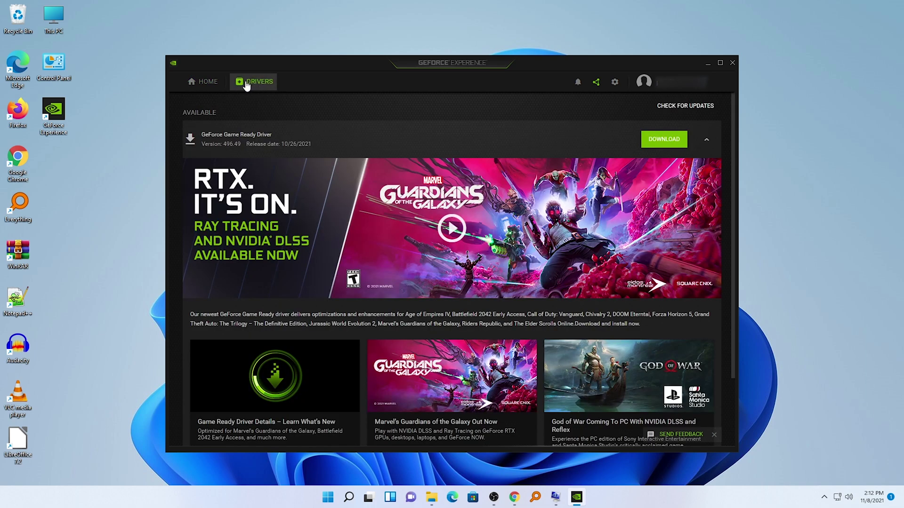
{"action": "left_click", "coordinate": [667, 145]}
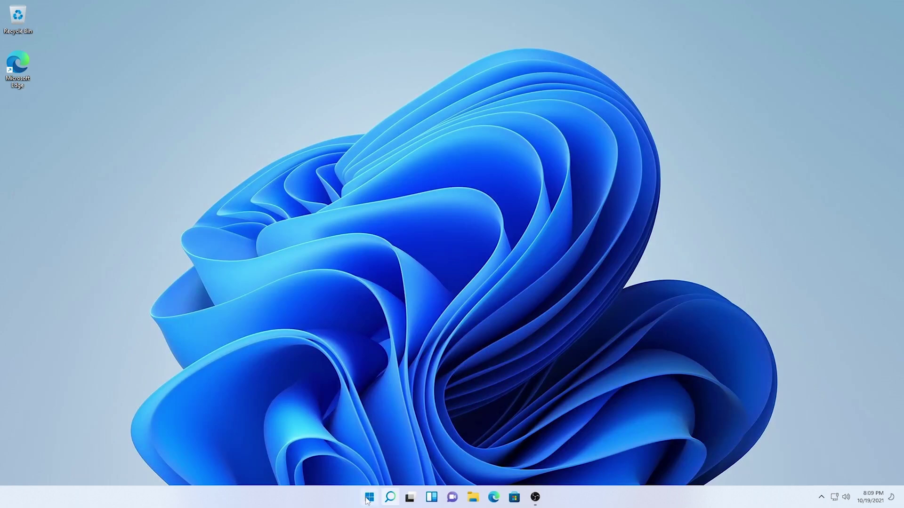
Open Windows Update in Settings, download the pending updates and restart the computer to finish installing them
{"action": "key", "text": "super"}
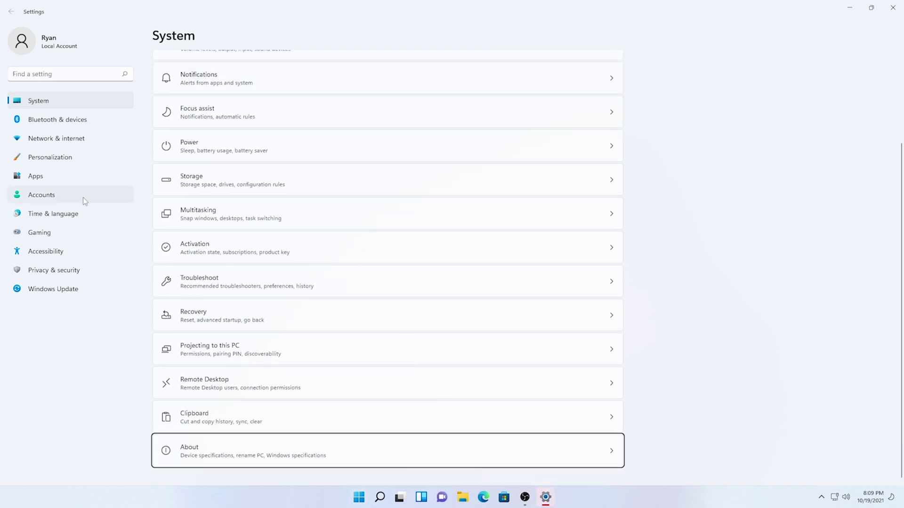
{"action": "left_click", "coordinate": [45, 291]}
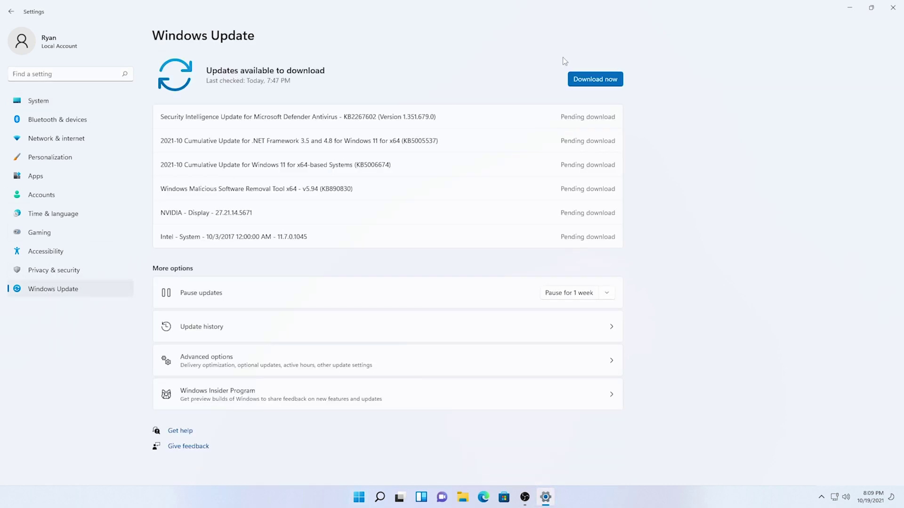
{"action": "left_click", "coordinate": [582, 82]}
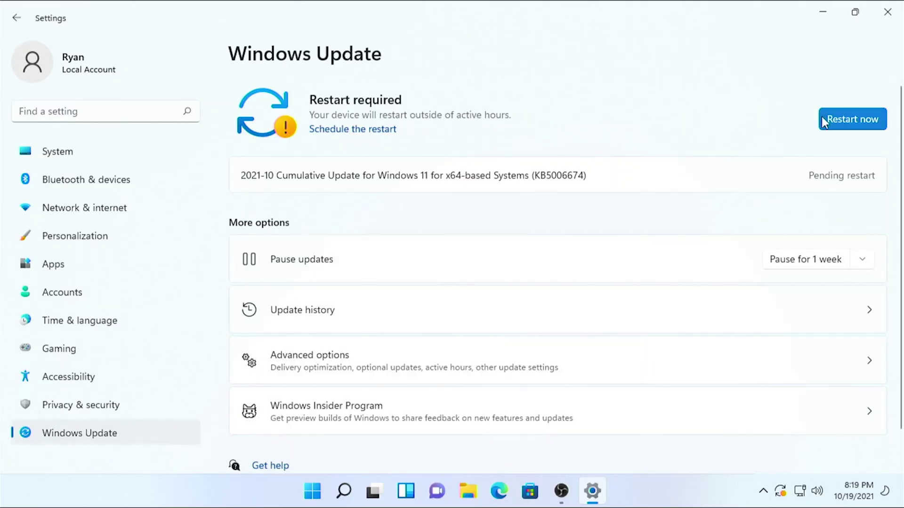
{"action": "scroll", "coordinate": [723, 139], "scroll_direction": "down", "scroll_amount": 1}
{"action": "left_click", "coordinate": [829, 89]}
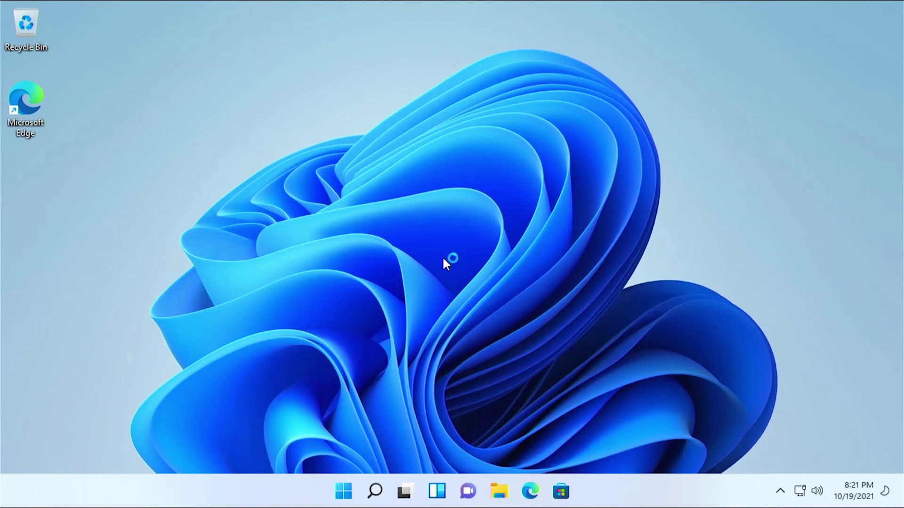
Reopen Settings, check the Windows Update status and close the window
{"action": "left_click", "coordinate": [343, 491]}
{"action": "left_click", "coordinate": [612, 170]}
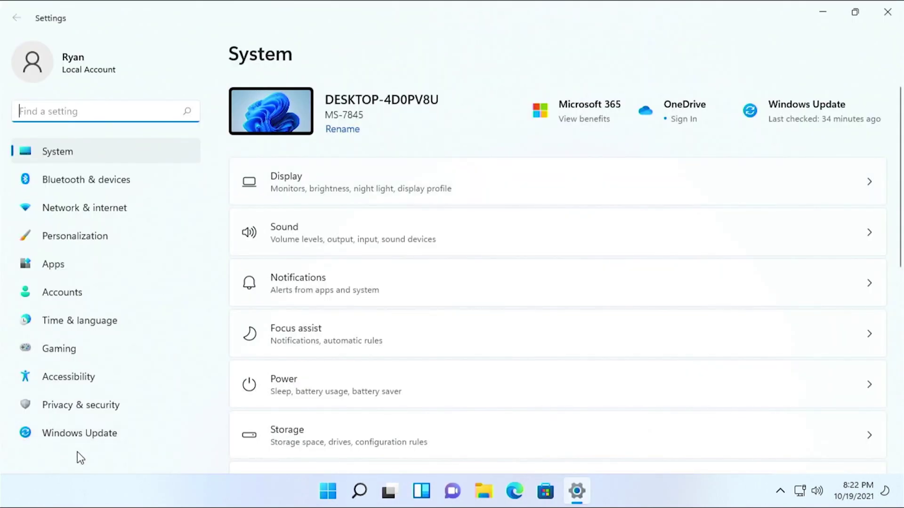
{"action": "left_click", "coordinate": [82, 436]}
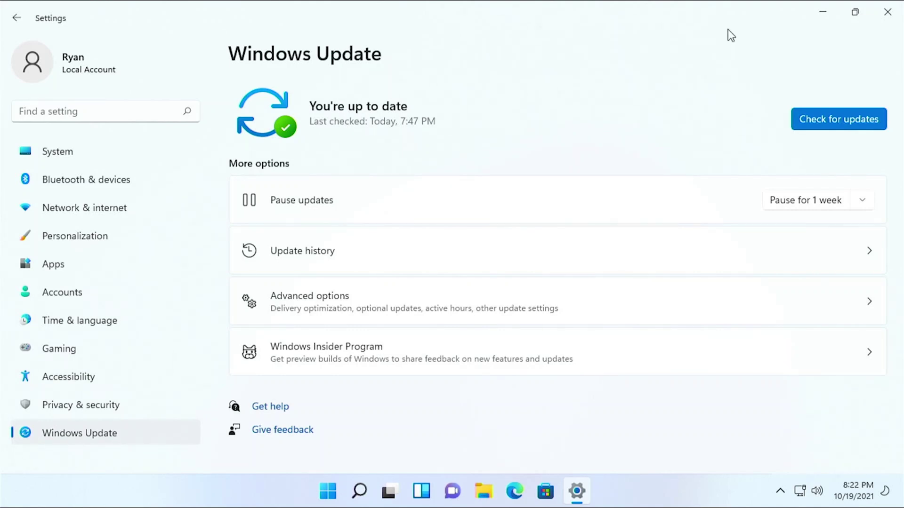
{"action": "left_click", "coordinate": [887, 12]}
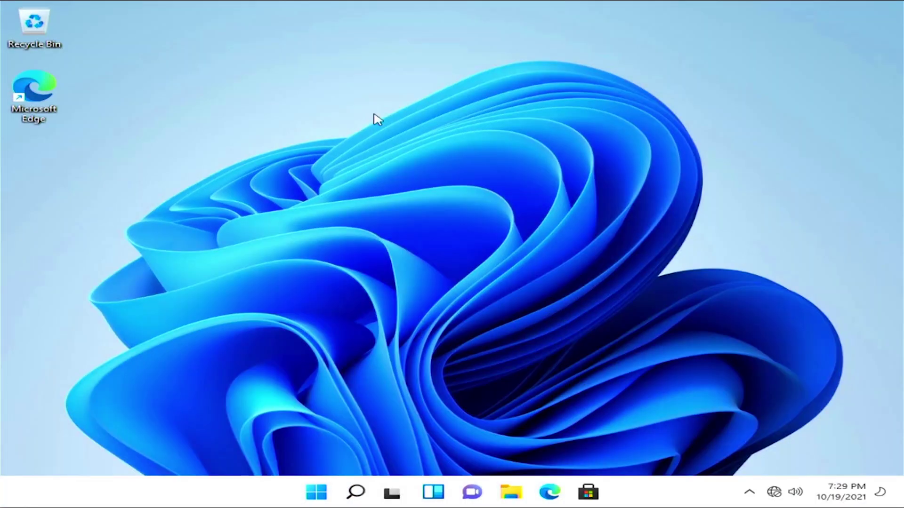
Refresh the desktop and choose Windows 11 Pro as the operating system edition in Windows Setup
{"action": "right_click", "coordinate": [356, 93]}
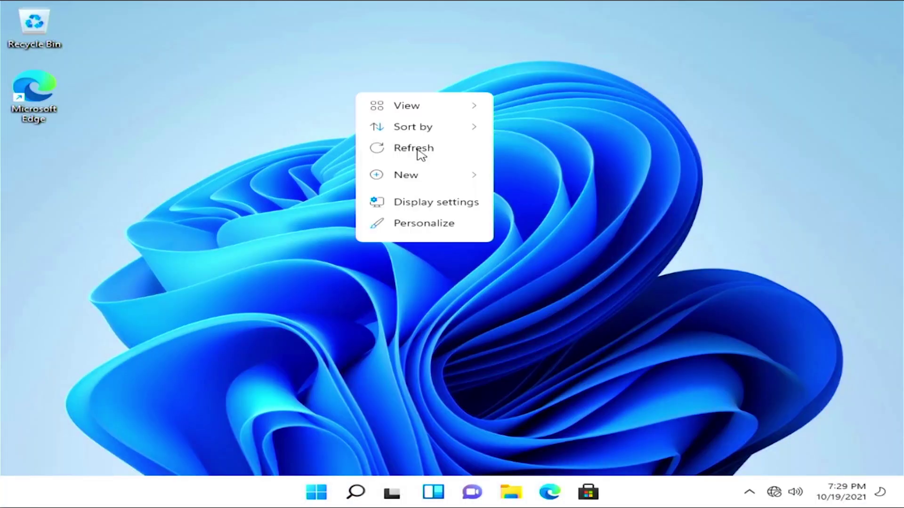
{"action": "left_click", "coordinate": [417, 150]}
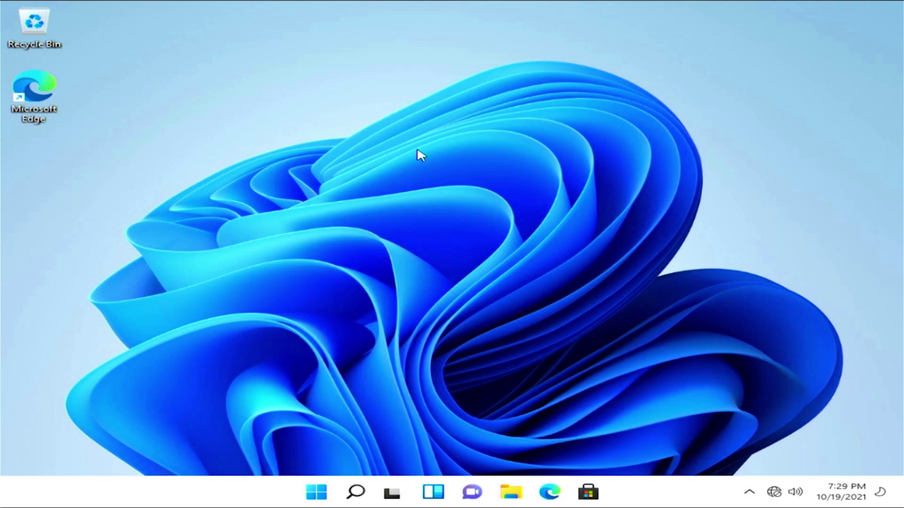
{"action": "right_click", "coordinate": [433, 147]}
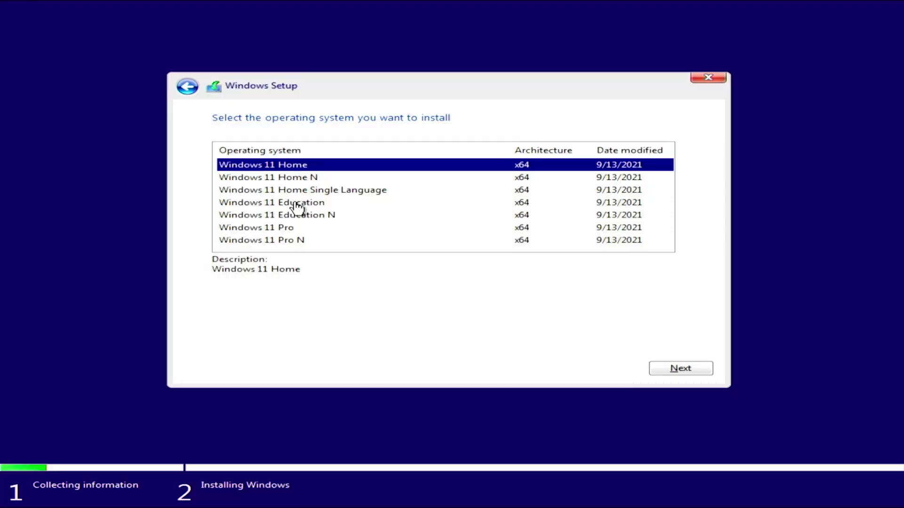
{"action": "left_click", "coordinate": [283, 229]}
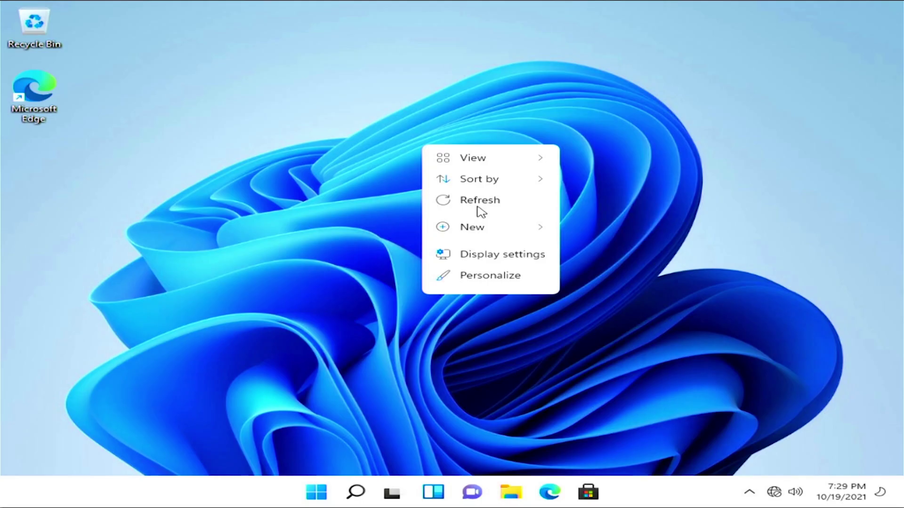
{"action": "left_click", "coordinate": [478, 205]}
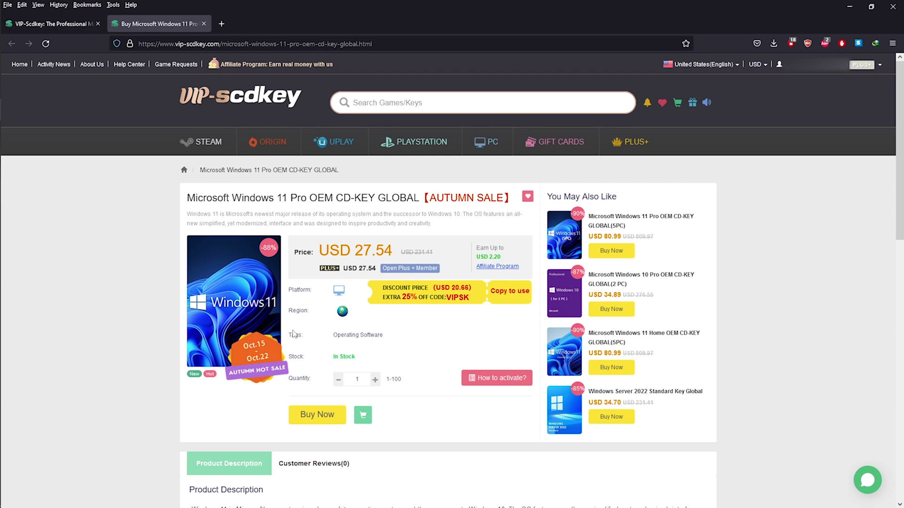
Add one Microsoft Windows 11 Pro OEM CD-KEY GLOBAL to the VIP-Scdkey shopping cart and proceed to checkout
{"action": "left_click", "coordinate": [363, 414]}
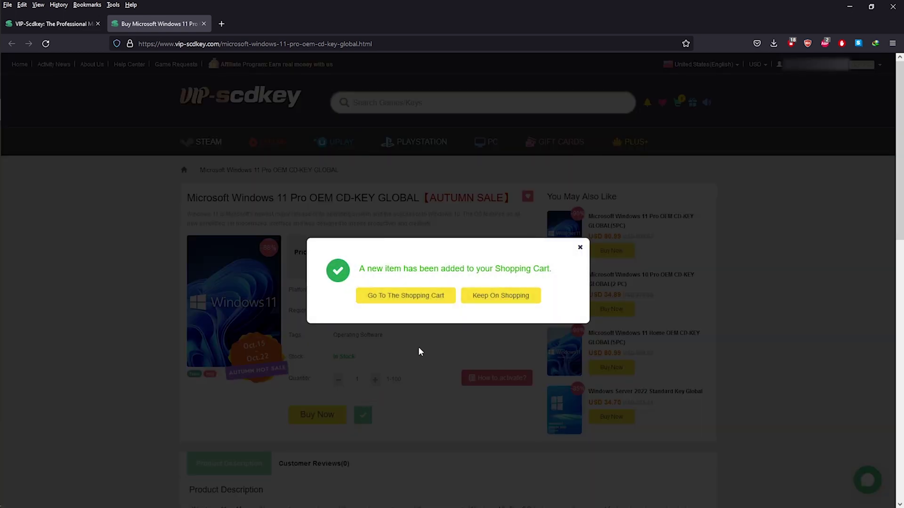
{"action": "left_click", "coordinate": [424, 297]}
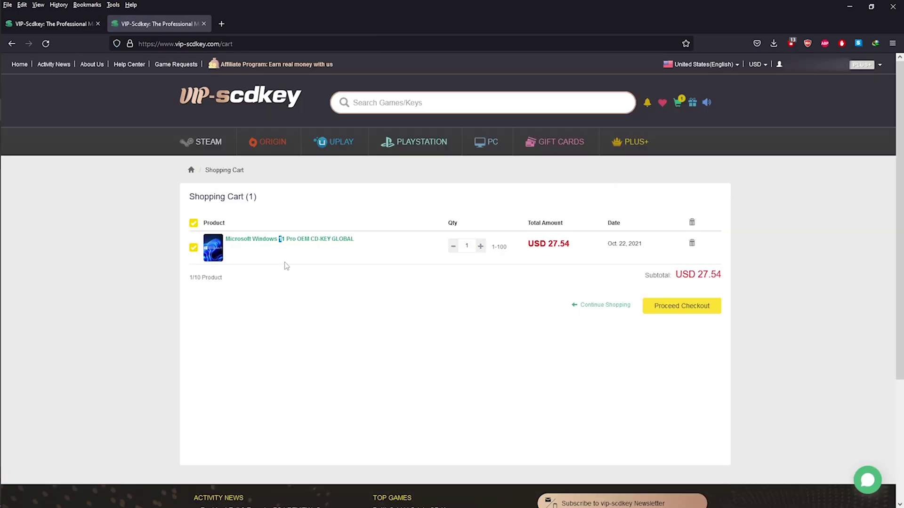
{"action": "left_click", "coordinate": [681, 307]}
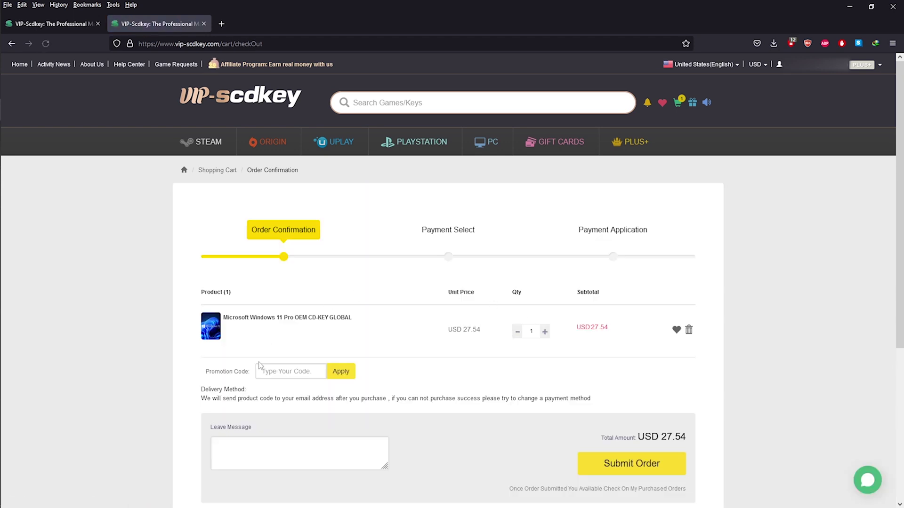
Paste the promotion code into the order confirmation, apply it and highlight the item's discounted subtotal
{"action": "right_click", "coordinate": [291, 372]}
{"action": "left_click", "coordinate": [343, 241]}
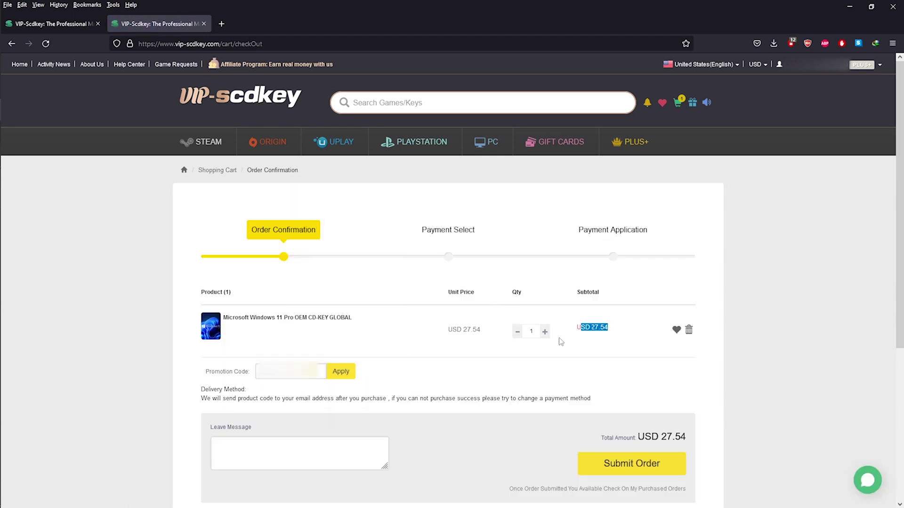
{"action": "left_click", "coordinate": [342, 377]}
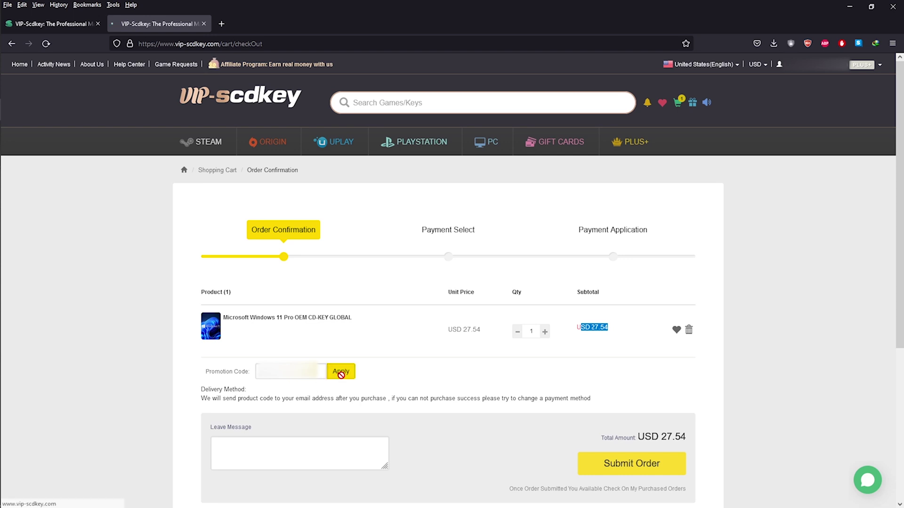
{"action": "left_click_drag", "start_coordinate": [611, 337], "coordinate": [582, 340]}
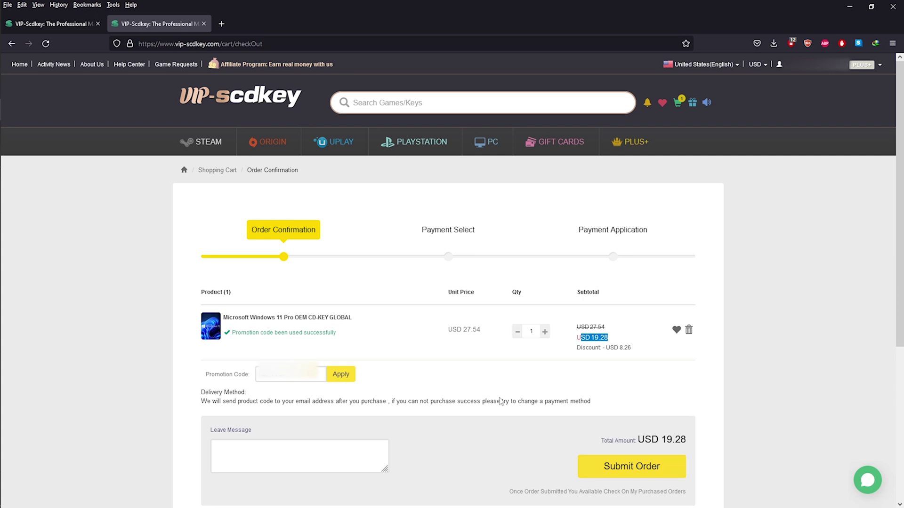
Open the account's user center from the store page and view My Purchased Orders
{"action": "left_click", "coordinate": [877, 66]}
{"action": "left_click", "coordinate": [769, 100]}
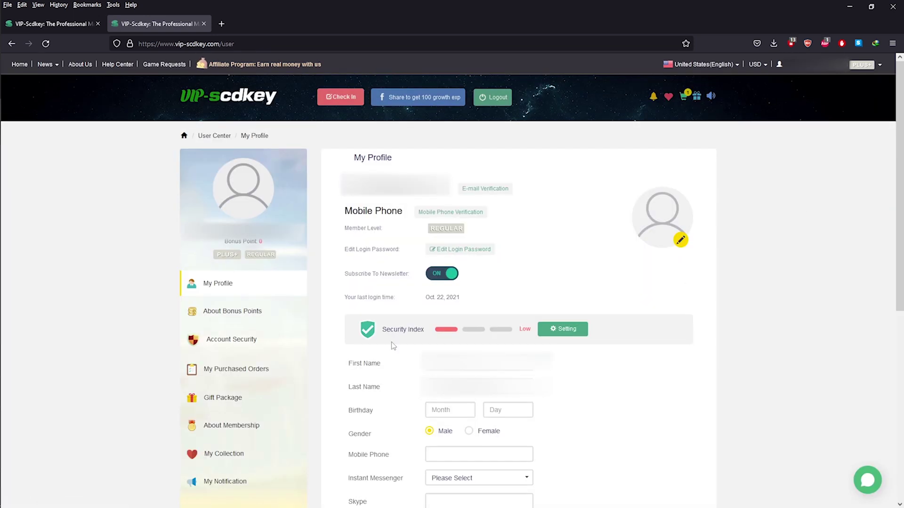
{"action": "left_click", "coordinate": [243, 372]}
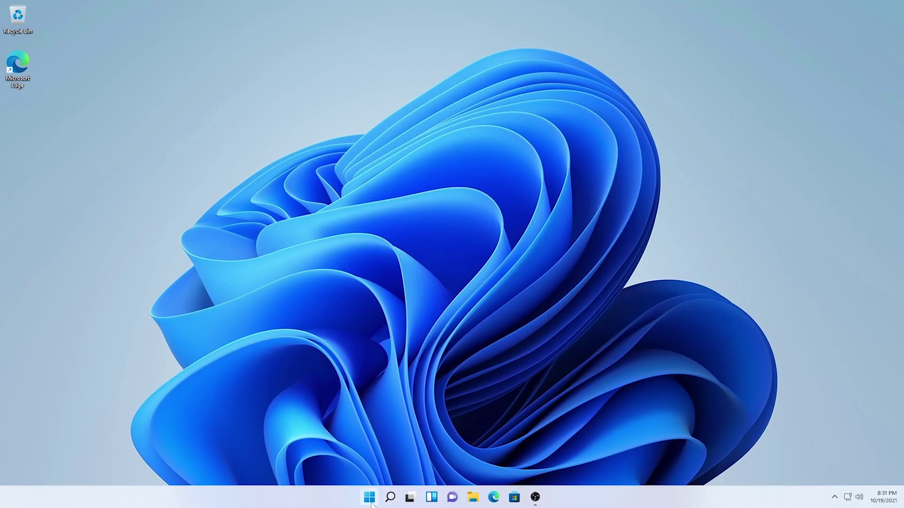
View the Windows activation state in the system settings, check the product key entry dialog without entering a key, and close Settings
{"action": "left_click", "coordinate": [370, 497]}
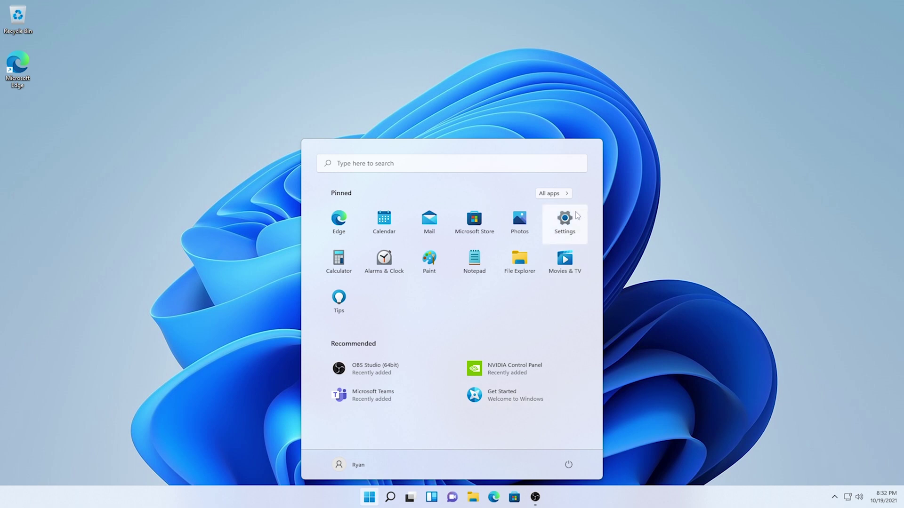
{"action": "left_click", "coordinate": [567, 219]}
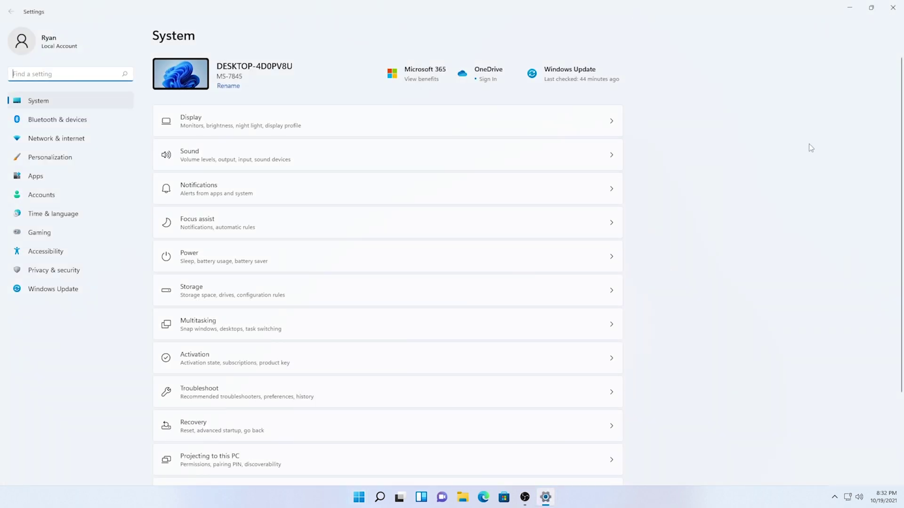
{"action": "left_click", "coordinate": [396, 357]}
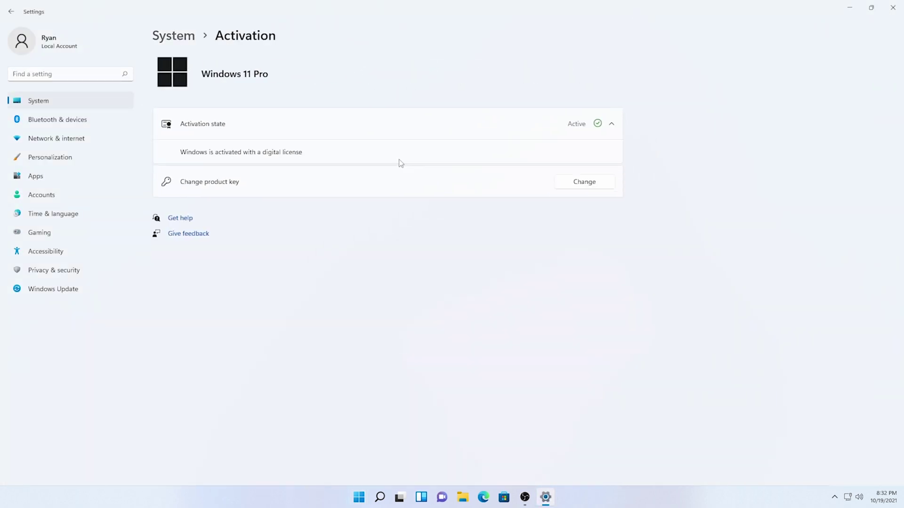
{"action": "left_click", "coordinate": [584, 182]}
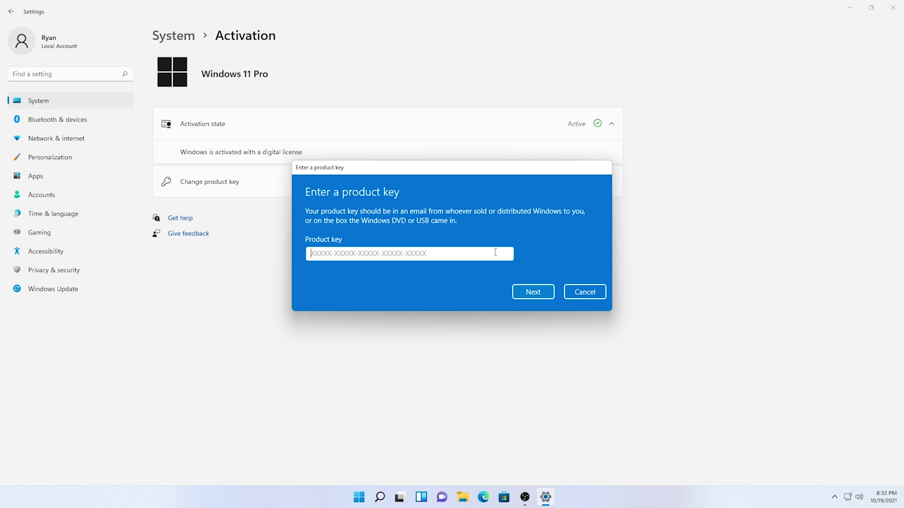
{"action": "key", "text": "Escape"}
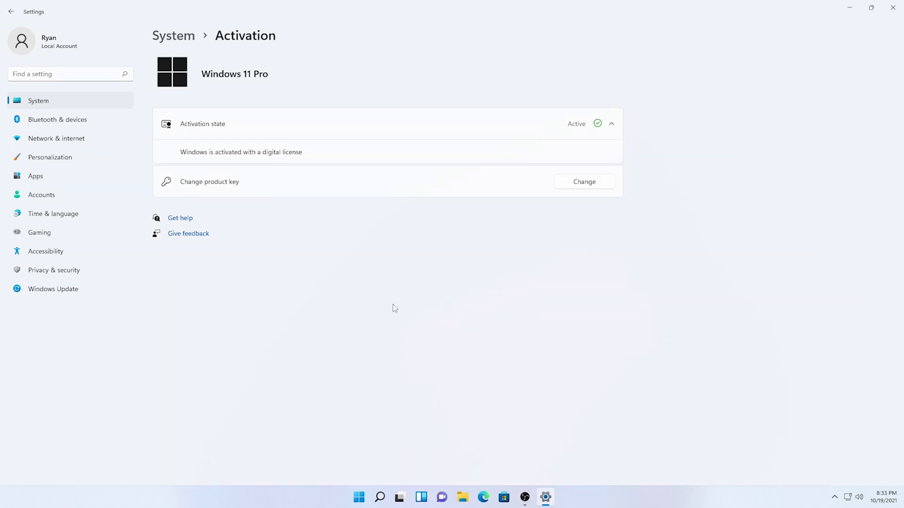
{"action": "left_click", "coordinate": [893, 7]}
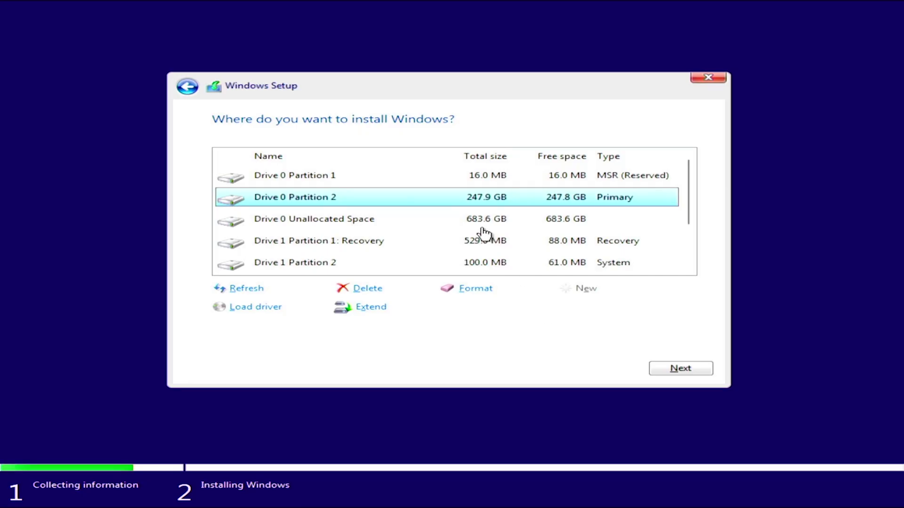
{"action": "left_click", "coordinate": [485, 225]}
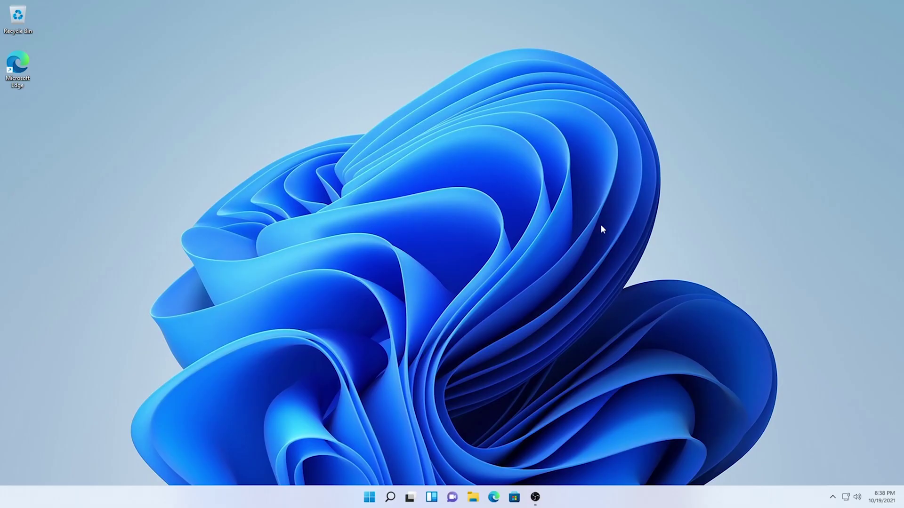
Search Windows for "hard" and open the Create and format hard disk partitions tool
{"action": "left_click", "coordinate": [368, 497]}
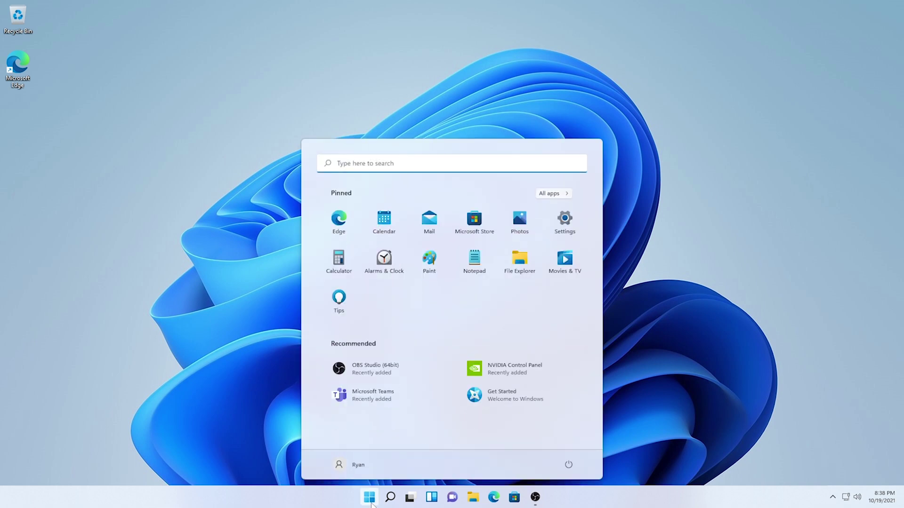
{"action": "left_click", "coordinate": [400, 171]}
{"action": "type", "text": "hard"}
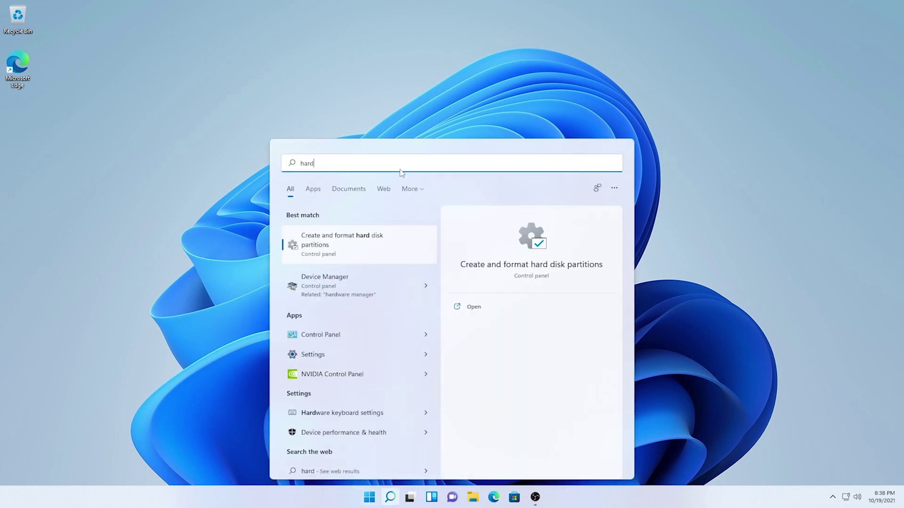
{"action": "left_click", "coordinate": [358, 242]}
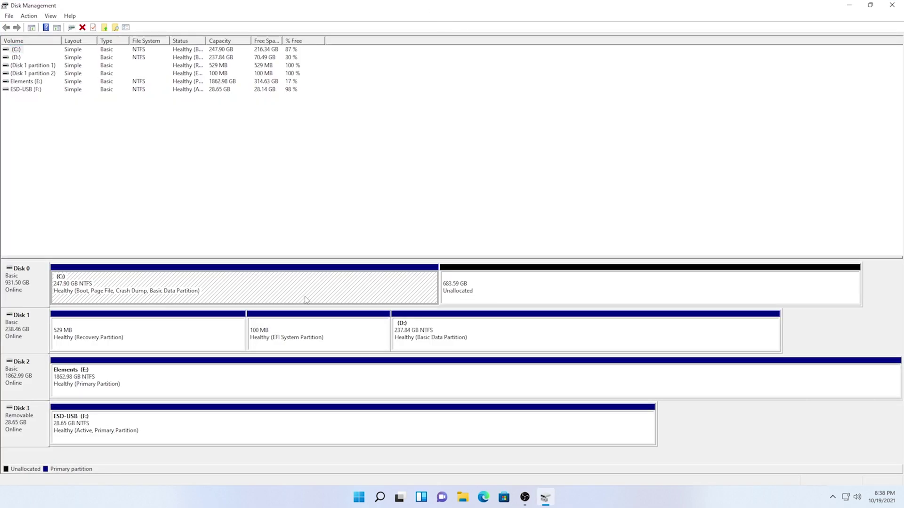
Start a new simple volume in Disk 0's unallocated space, using the full 699998 MB and drive letter G
{"action": "left_click", "coordinate": [502, 283]}
{"action": "right_click", "coordinate": [502, 282]}
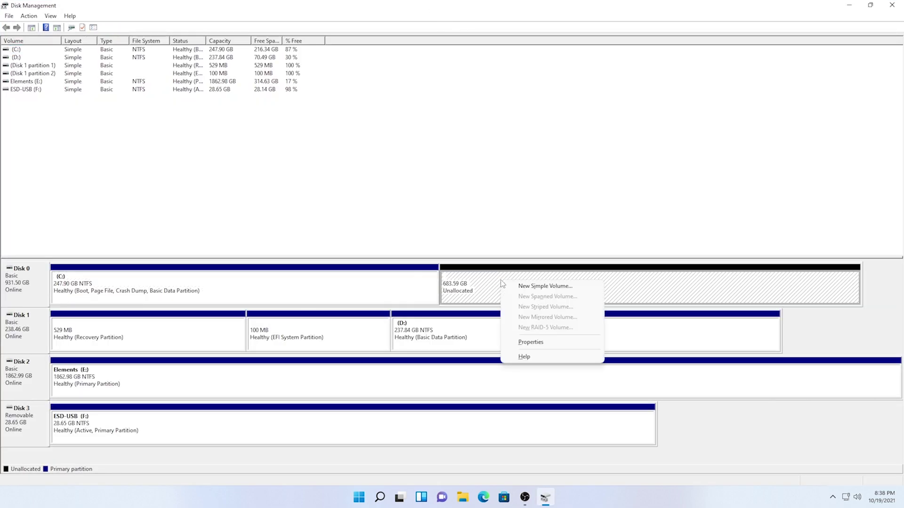
{"action": "left_click", "coordinate": [547, 288]}
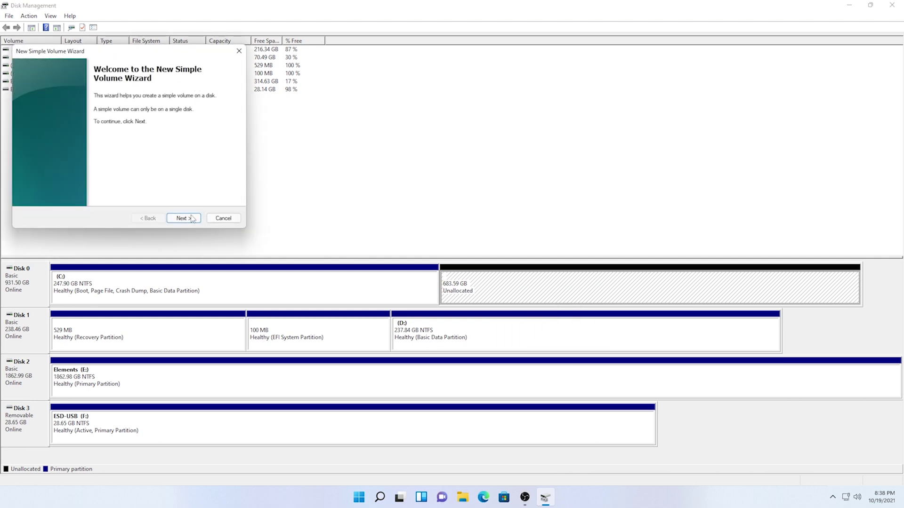
{"action": "left_click", "coordinate": [192, 218]}
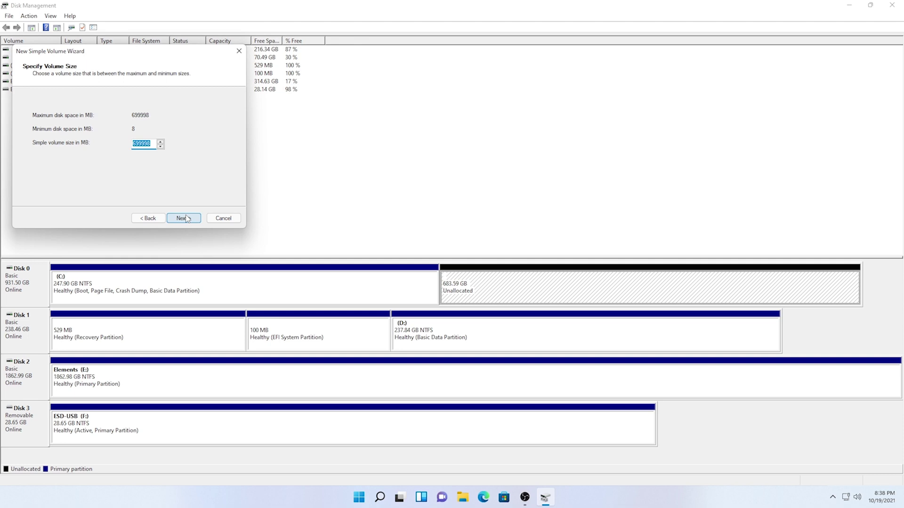
{"action": "left_click", "coordinate": [188, 220]}
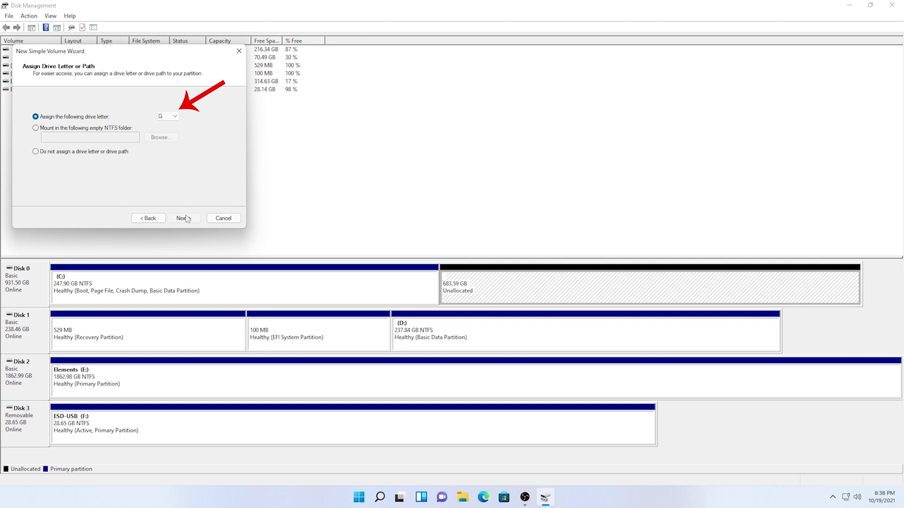
{"action": "left_click", "coordinate": [184, 218]}
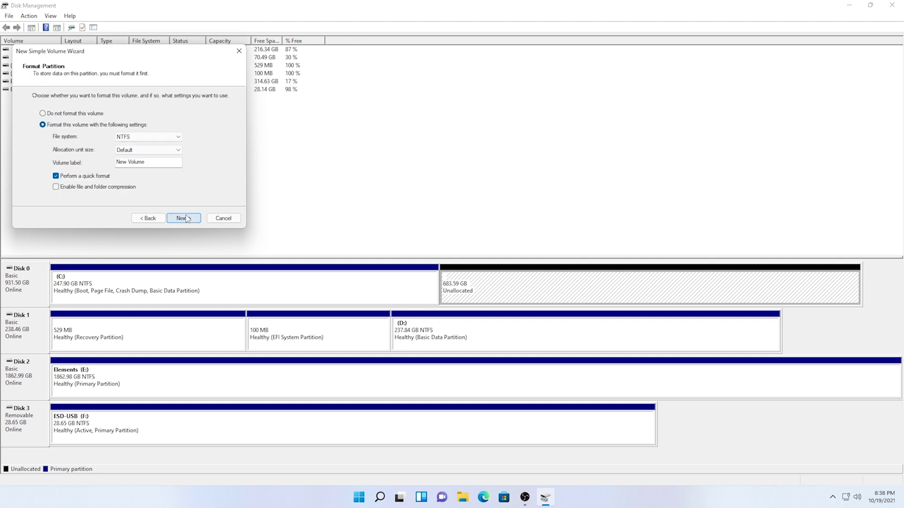
Label the new NTFS volume Games, finish creating it with a quick format, and close Disk Management
{"action": "left_click_drag", "start_coordinate": [150, 162], "coordinate": [107, 162]}
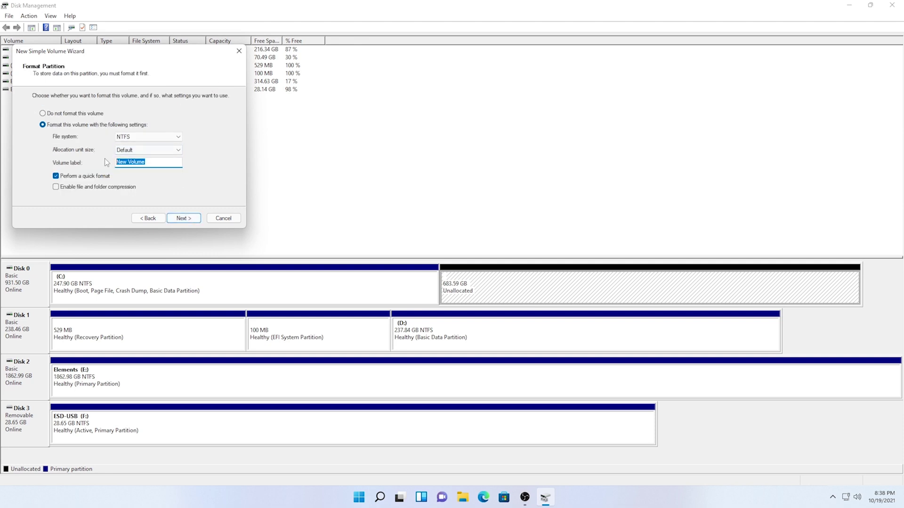
{"action": "type", "text": "Games"}
{"action": "left_click", "coordinate": [179, 219]}
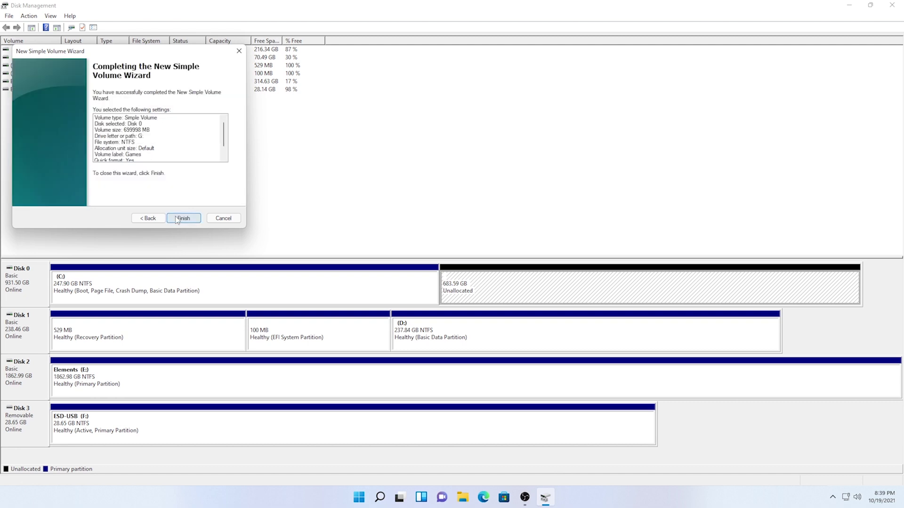
{"action": "left_click", "coordinate": [183, 218]}
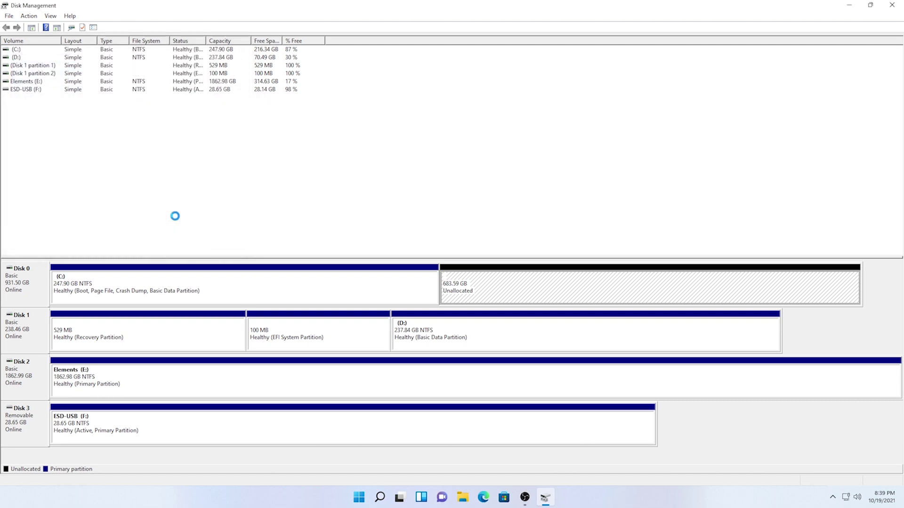
{"action": "left_click", "coordinate": [891, 5]}
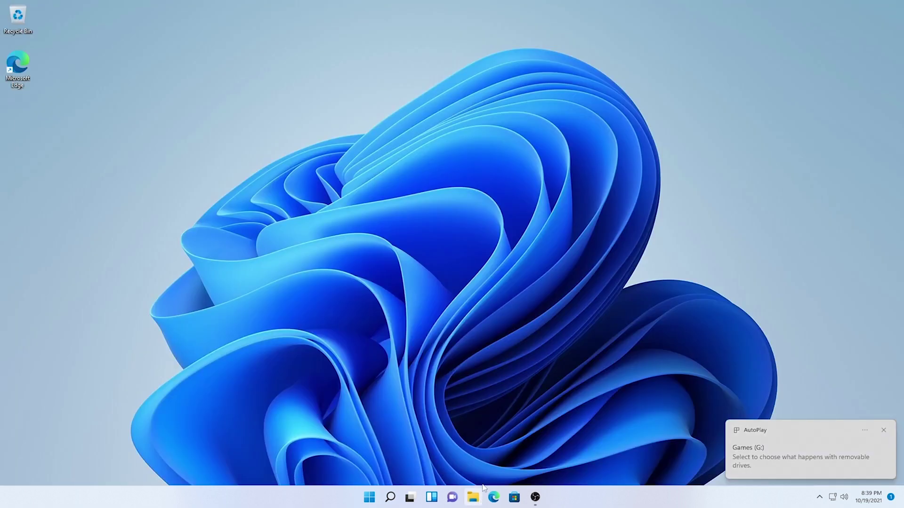
Check the new Games (G:) drive under This PC in File Explorer, then close the window
{"action": "left_click", "coordinate": [474, 495]}
{"action": "left_click", "coordinate": [31, 202]}
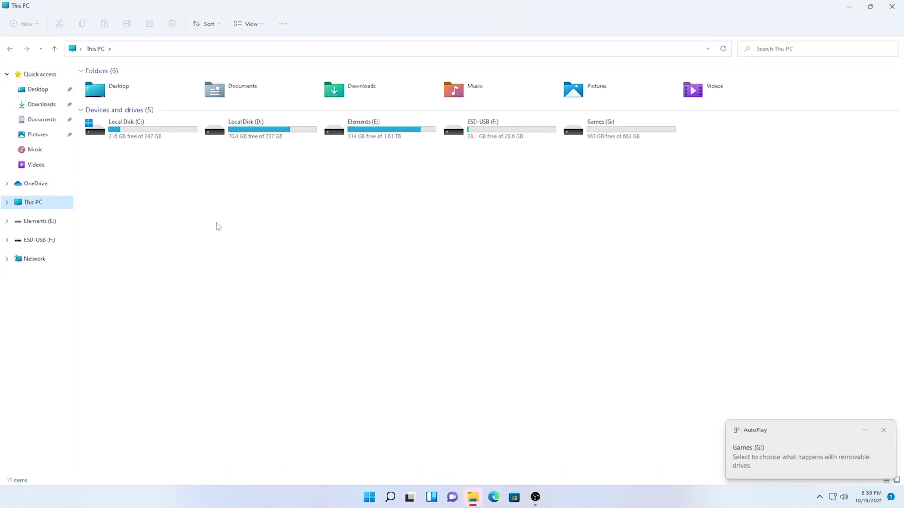
{"action": "left_click", "coordinate": [593, 137]}
{"action": "left_click", "coordinate": [689, 241]}
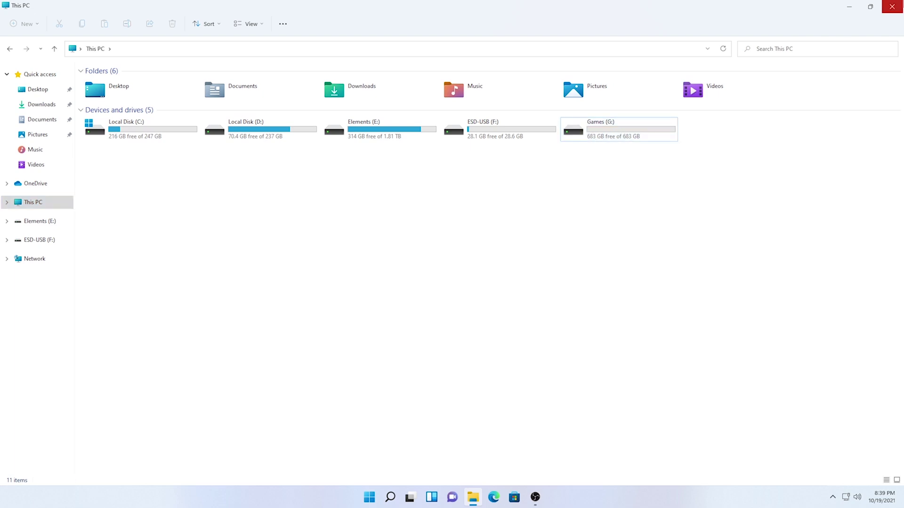
{"action": "left_click", "coordinate": [892, 6]}
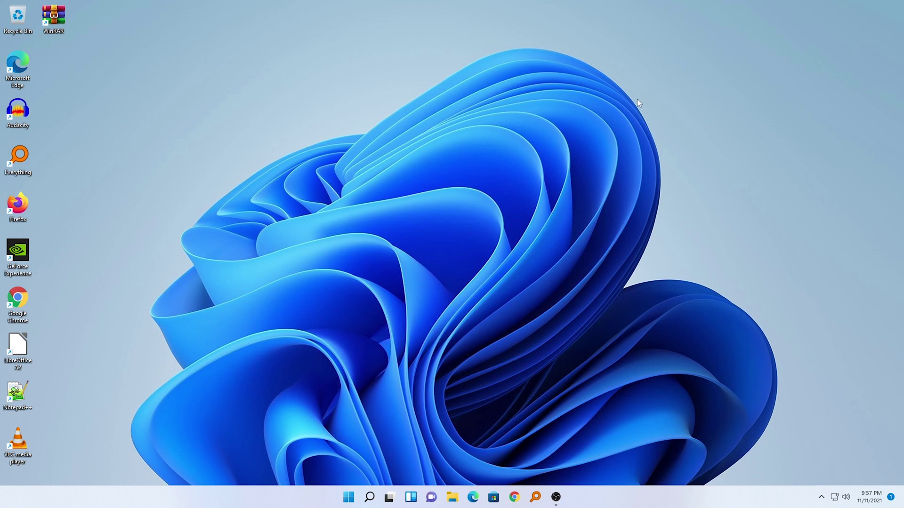
Set the ASUS MX239 display's refresh rate to 60 Hz in the advanced display settings
{"action": "right_click", "coordinate": [418, 162]}
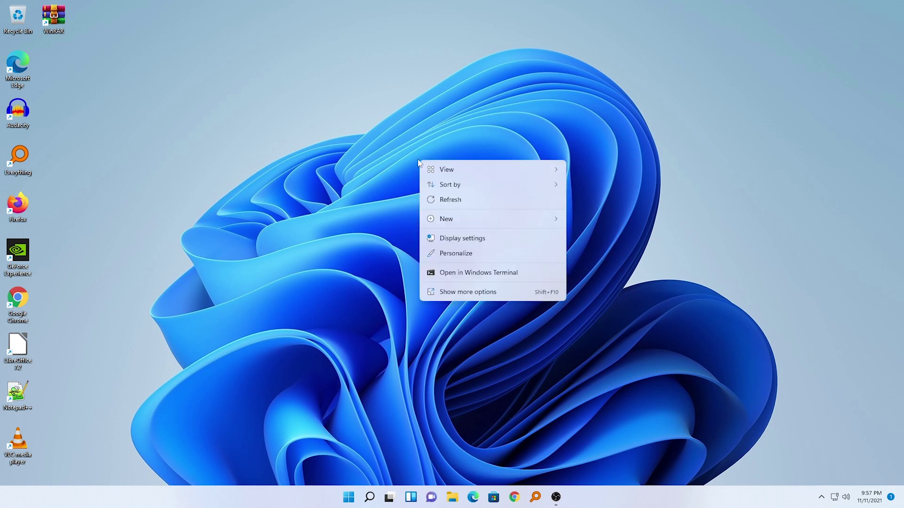
{"action": "left_click", "coordinate": [450, 241]}
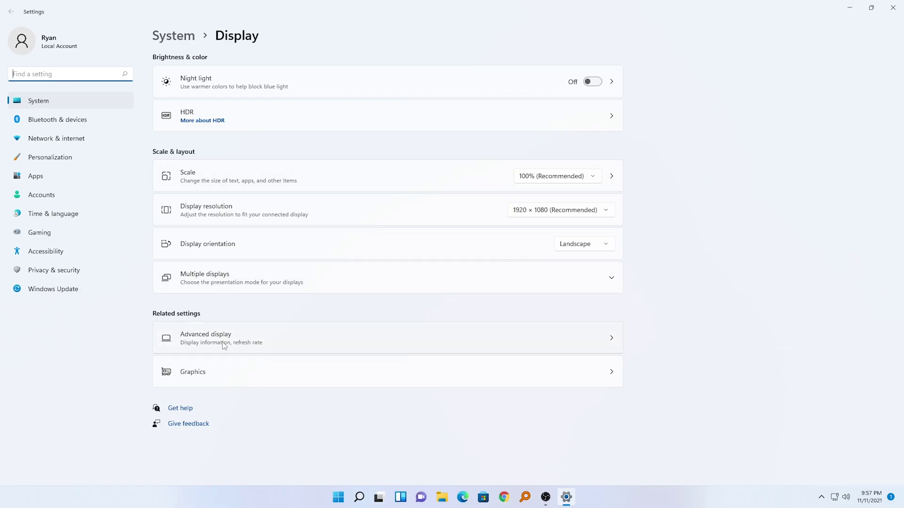
{"action": "left_click", "coordinate": [243, 342]}
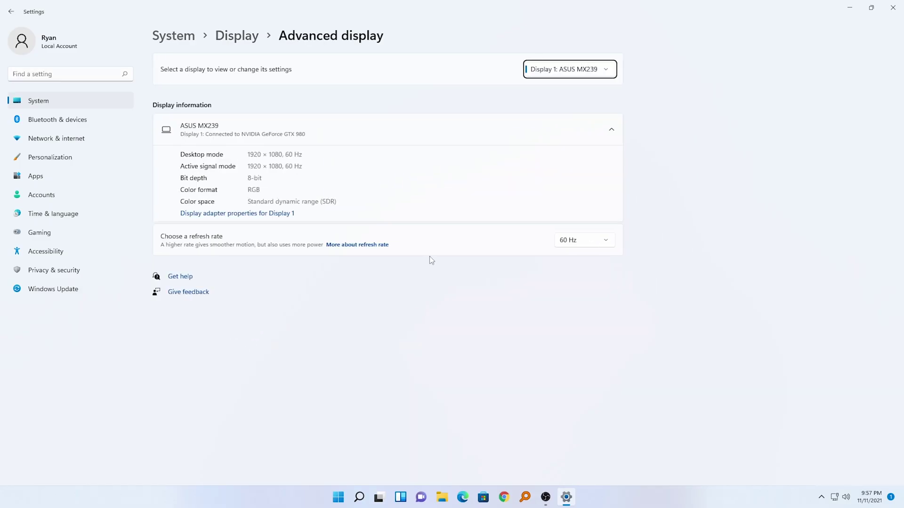
{"action": "left_click", "coordinate": [595, 243]}
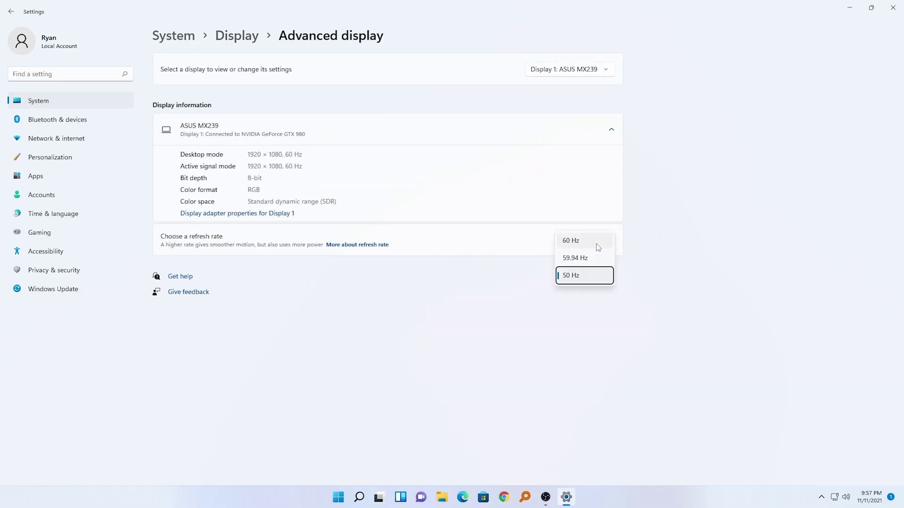
{"action": "left_click", "coordinate": [596, 244]}
Set the monitor's screen refresh rate to 60 Hertz in the display adapter properties for Display 1 and accept it
{"action": "left_click", "coordinate": [230, 214]}
{"action": "left_click_drag", "start_coordinate": [309, 2], "coordinate": [461, 33]}
{"action": "left_click_drag", "start_coordinate": [105, 68], "coordinate": [151, 86]}
{"action": "left_click", "coordinate": [150, 101]}
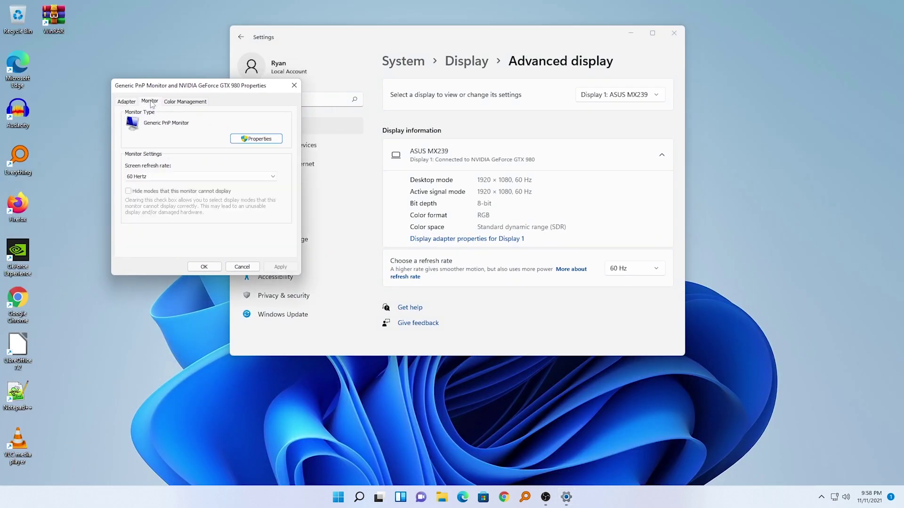
{"action": "left_click", "coordinate": [162, 176]}
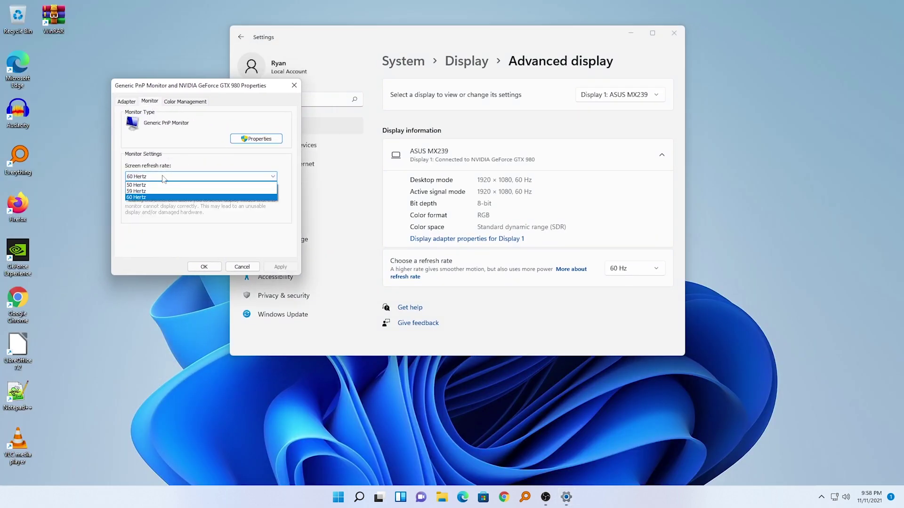
{"action": "left_click", "coordinate": [136, 197]}
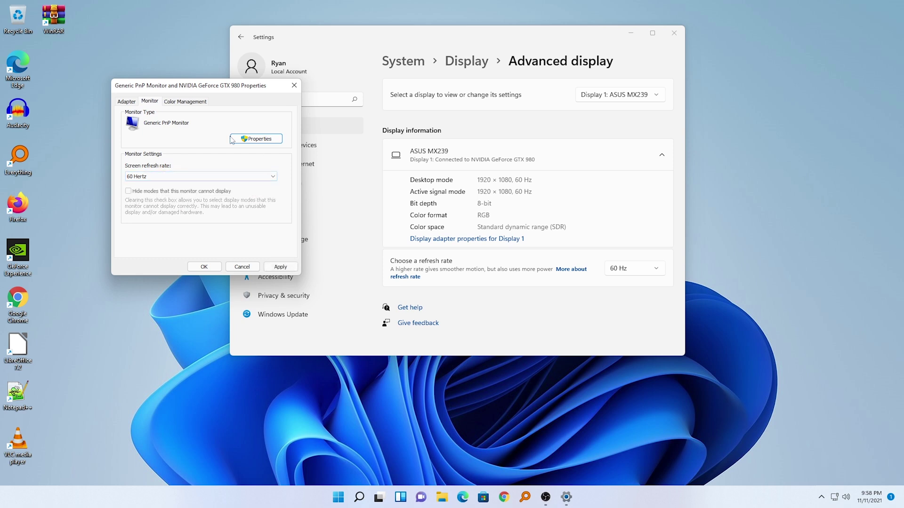
{"action": "left_click", "coordinate": [294, 267]}
{"action": "left_click", "coordinate": [206, 267]}
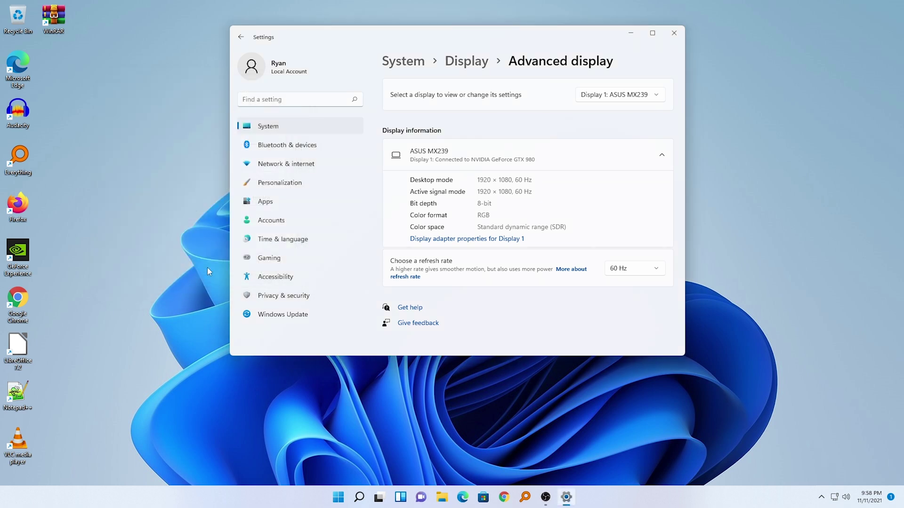
Maximize Settings, check which displays are available for selection in the advanced display settings, and close the window
{"action": "left_click", "coordinate": [646, 33]}
{"action": "left_click", "coordinate": [610, 72]}
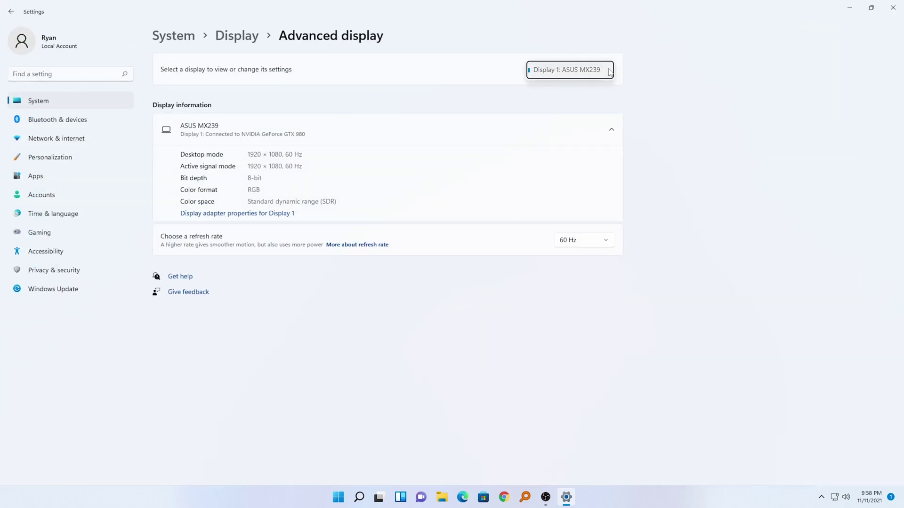
{"action": "left_click", "coordinate": [621, 71]}
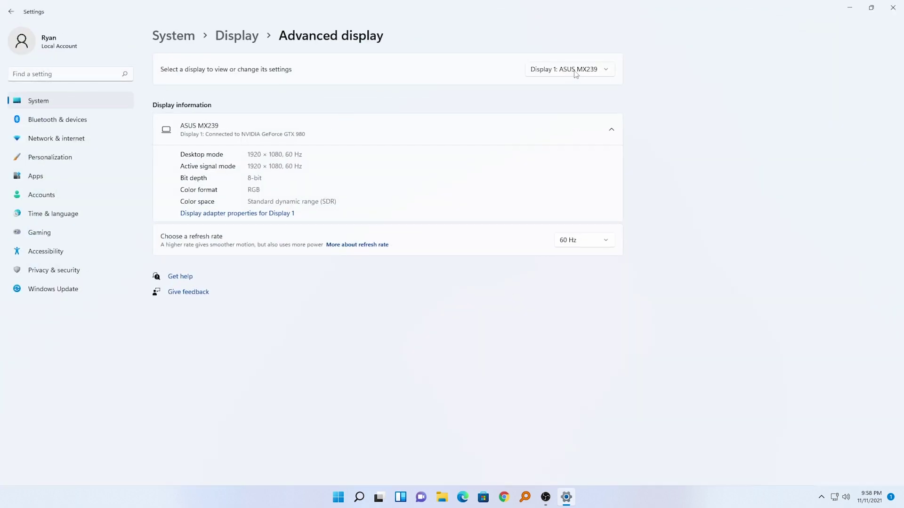
{"action": "left_click", "coordinate": [890, 10]}
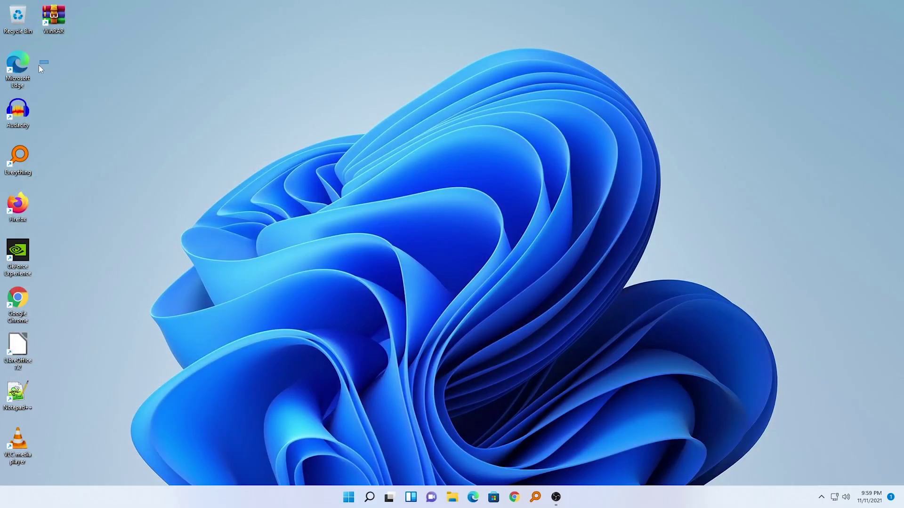
{"action": "left_click_drag", "start_coordinate": [38, 65], "coordinate": [85, 263]}
{"action": "left_click_drag", "start_coordinate": [181, 9], "coordinate": [15, 470]}
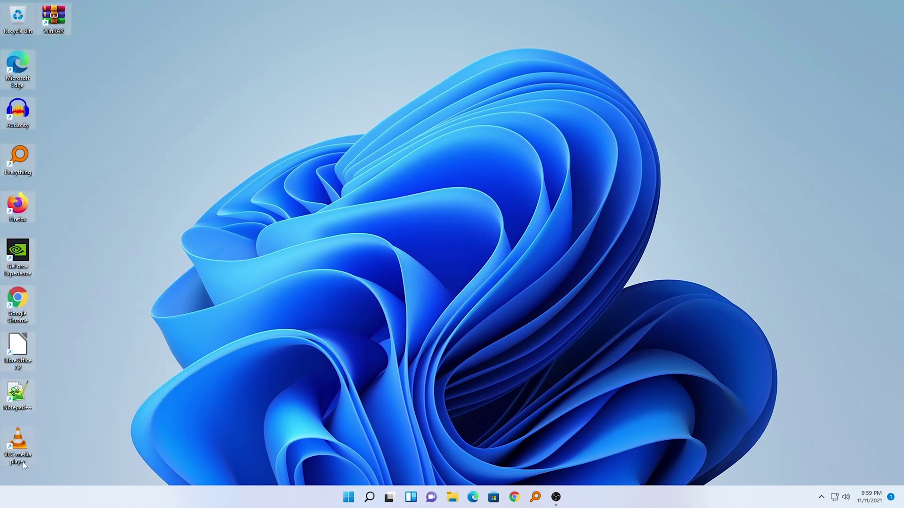
{"action": "left_click", "coordinate": [276, 137]}
Hide all desktop icons and show them again
{"action": "right_click", "coordinate": [393, 96]}
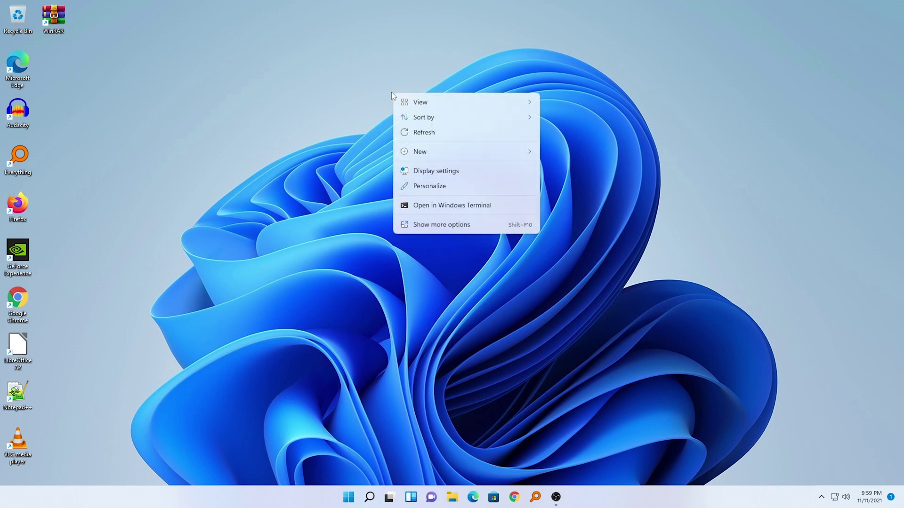
{"action": "mouse_move", "coordinate": [509, 102]}
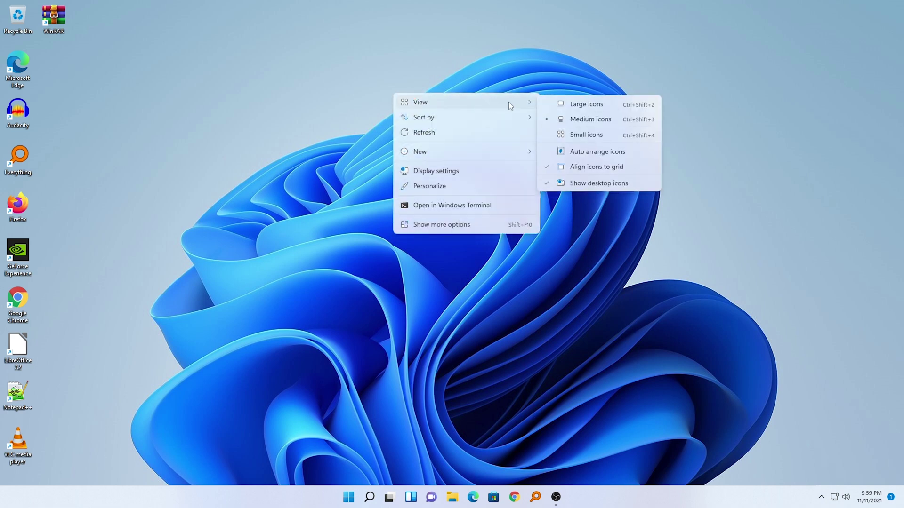
{"action": "left_click", "coordinate": [548, 183]}
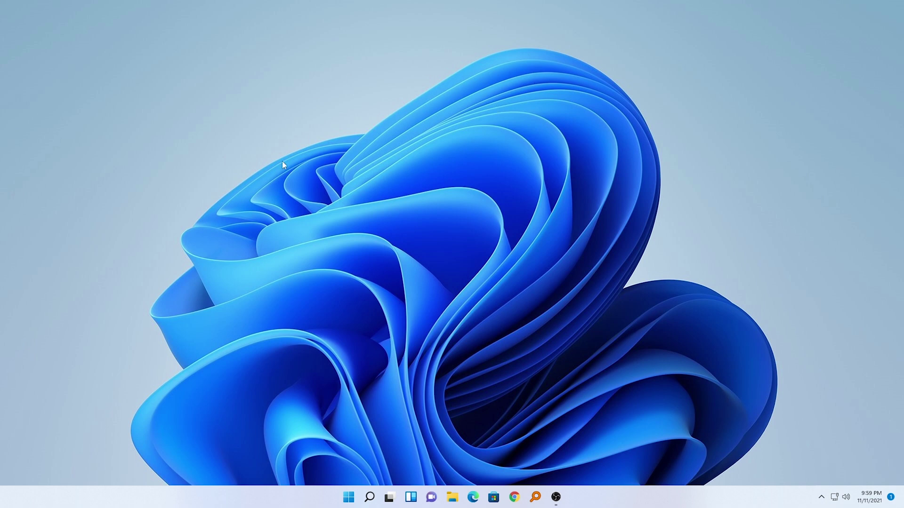
{"action": "right_click", "coordinate": [480, 165]}
{"action": "mouse_move", "coordinate": [543, 173]}
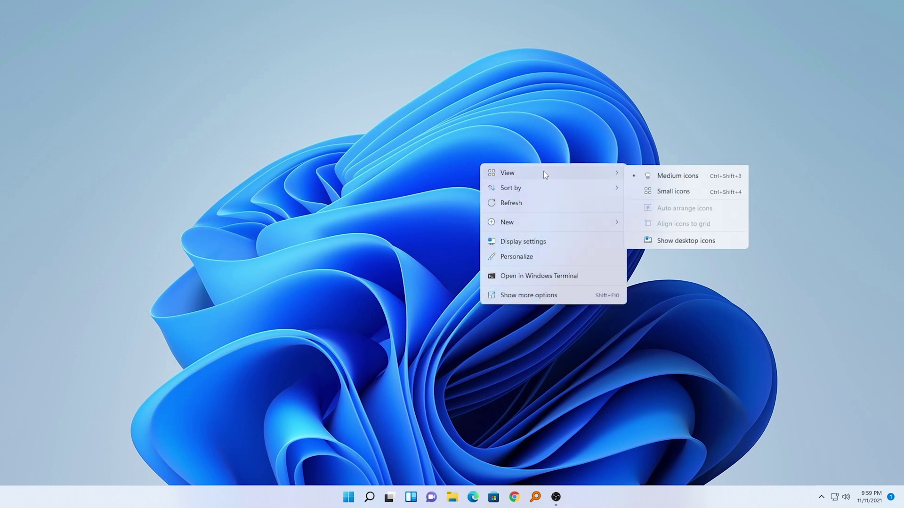
{"action": "left_click", "coordinate": [640, 255]}
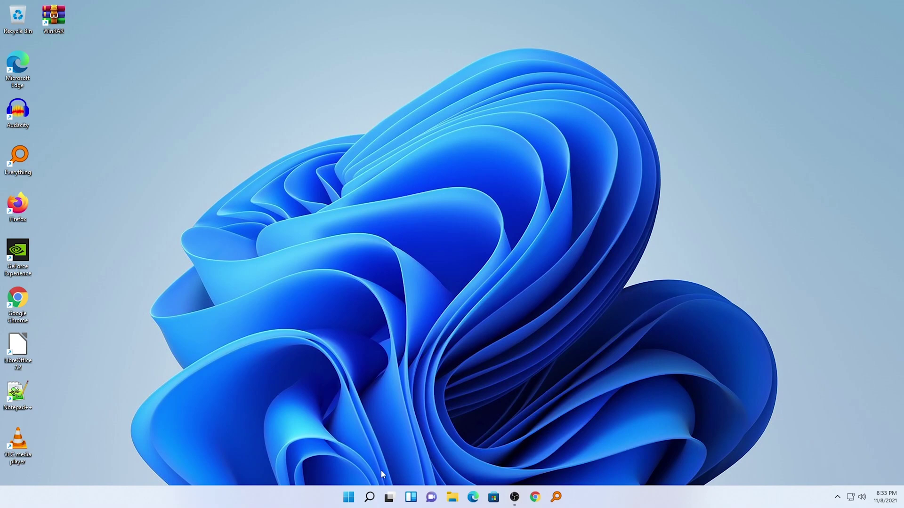
Search Windows for "create a restore point" and open the System Protection settings
{"action": "left_click", "coordinate": [369, 497]}
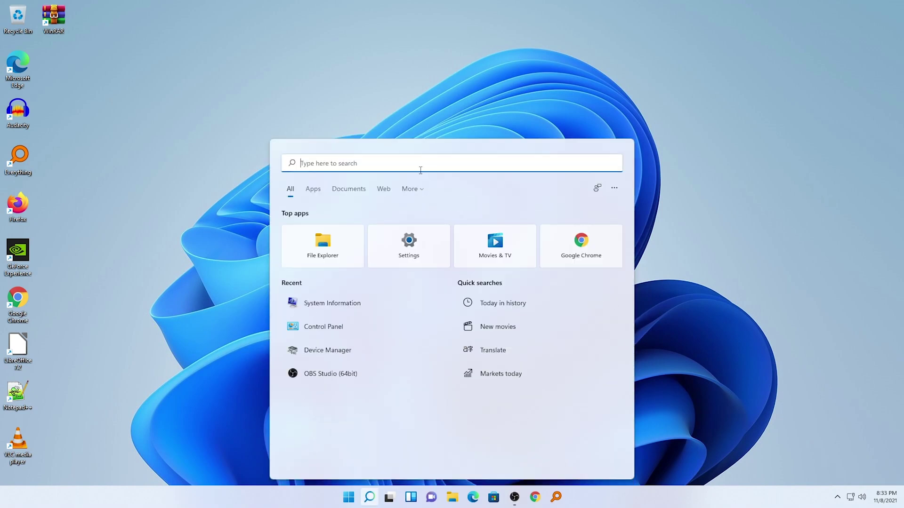
{"action": "type", "text": "create a restore point"}
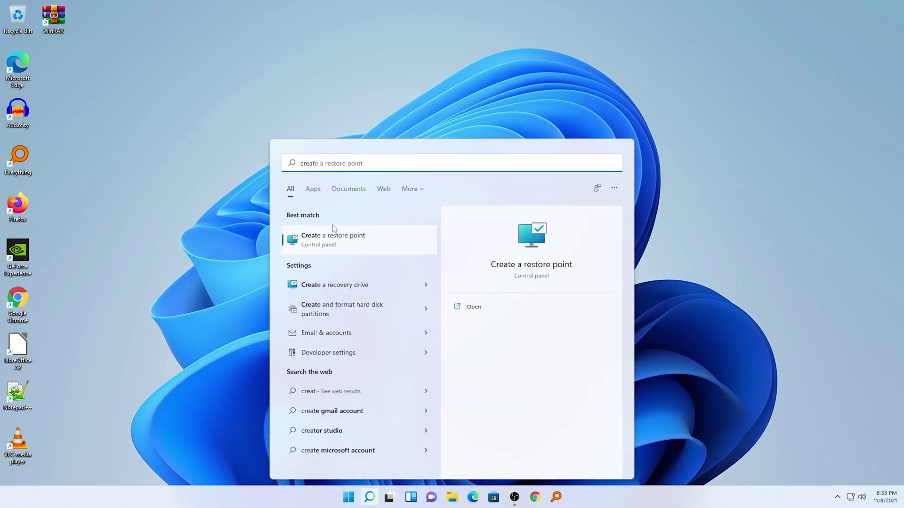
{"action": "left_click", "coordinate": [337, 239]}
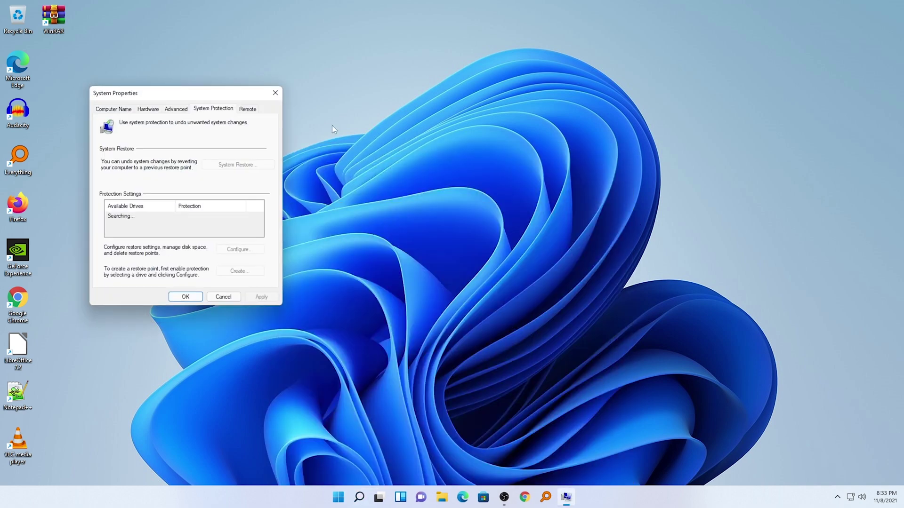
{"action": "left_click_drag", "start_coordinate": [161, 89], "coordinate": [446, 116]}
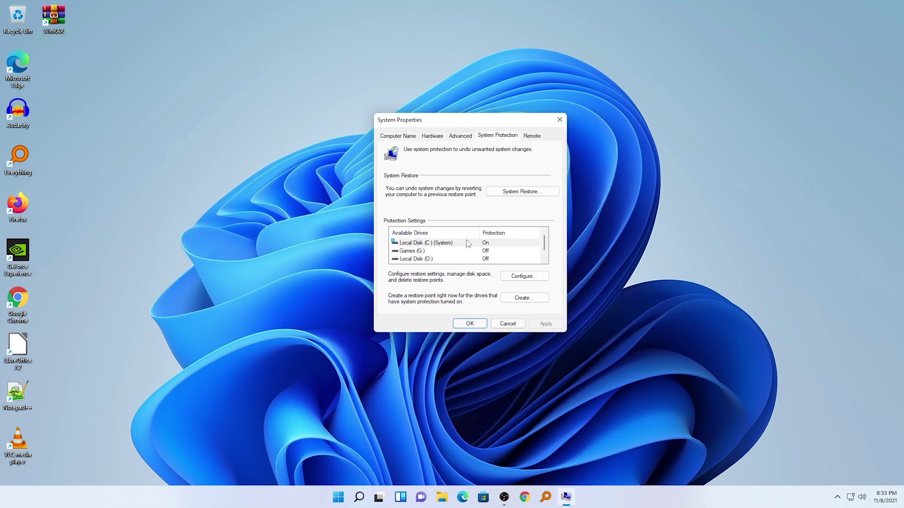
Check the system protection configuration of Local Disk (C:) and close it without changes
{"action": "left_click", "coordinate": [443, 243]}
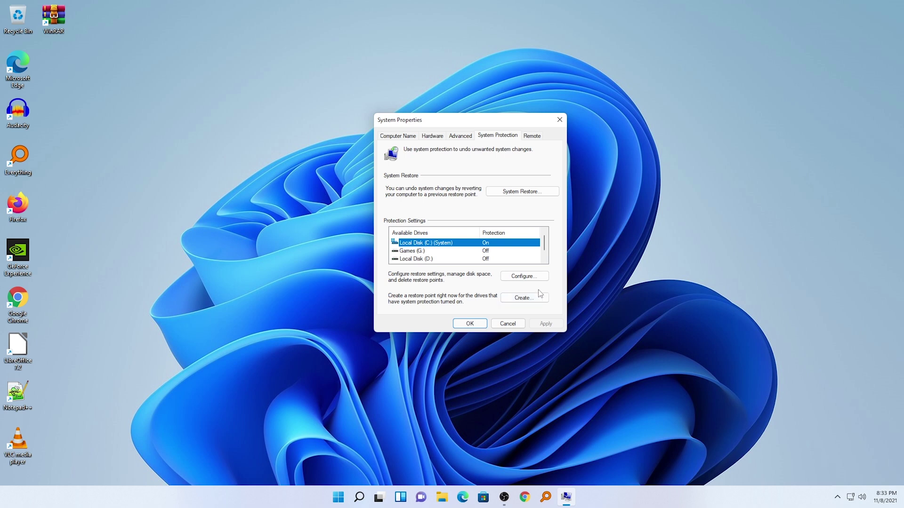
{"action": "left_click", "coordinate": [525, 277]}
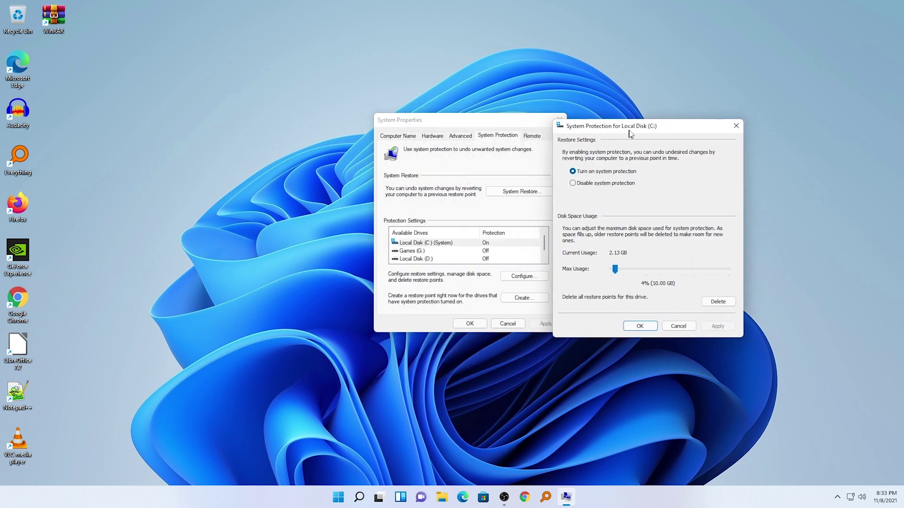
{"action": "left_click", "coordinate": [738, 126]}
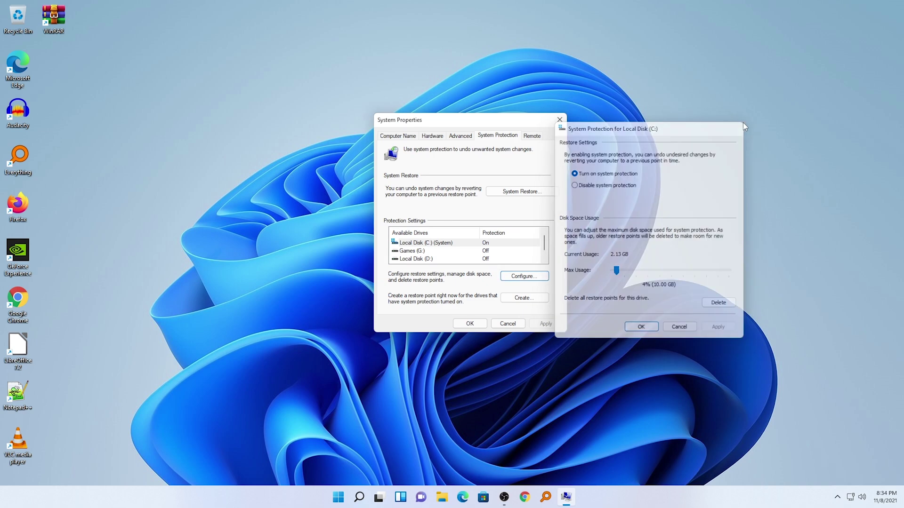
Create a restore point for Local Disk (C:) described as "After setting up windows 11" and close System Properties
{"action": "left_click", "coordinate": [459, 244]}
{"action": "left_click", "coordinate": [523, 301]}
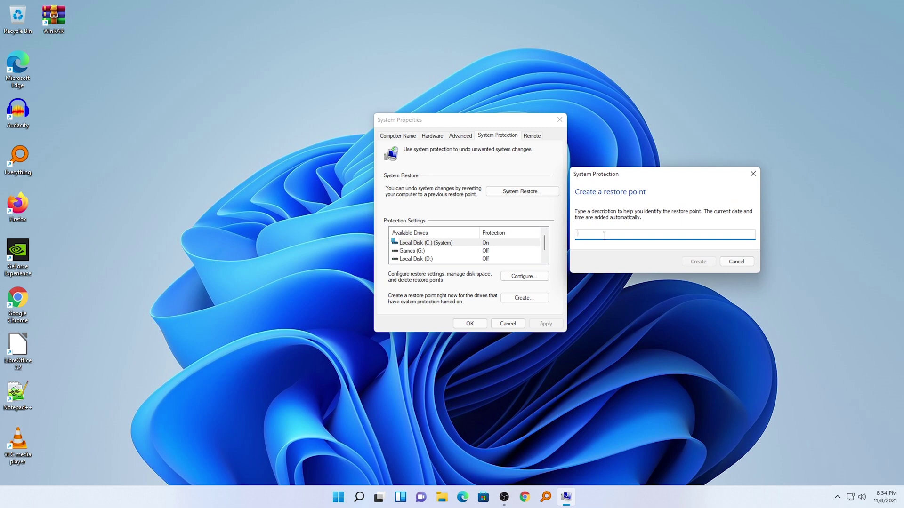
{"action": "type", "text": "After setting up windows 11"}
{"action": "left_click", "coordinate": [693, 265]}
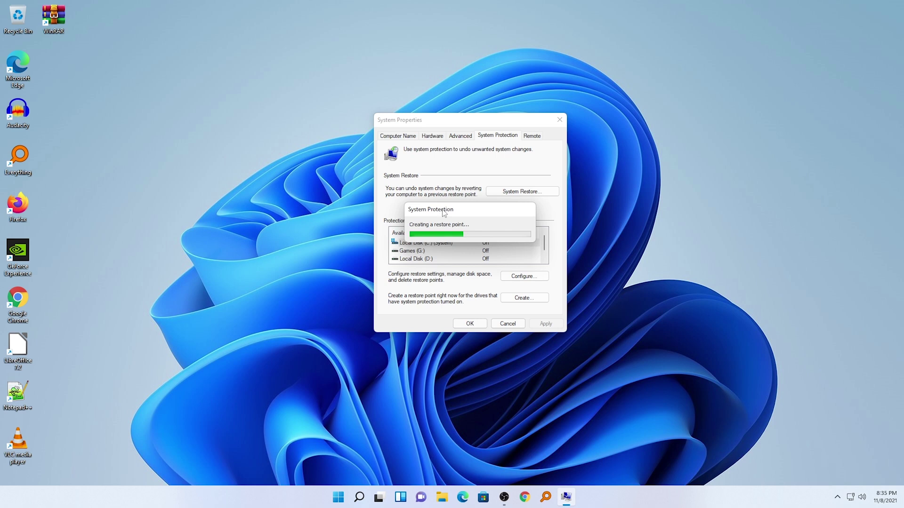
{"action": "left_click_drag", "start_coordinate": [442, 208], "coordinate": [620, 202]}
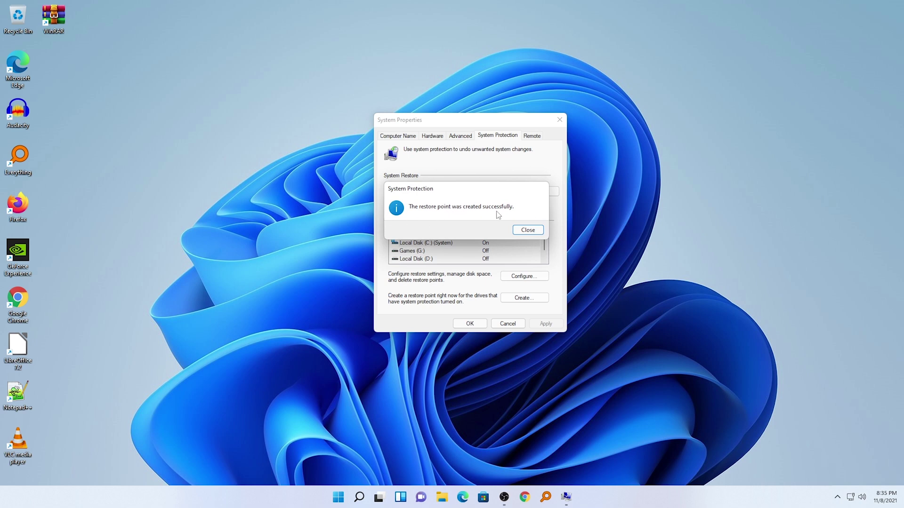
{"action": "left_click", "coordinate": [527, 229]}
{"action": "left_click", "coordinate": [561, 122]}
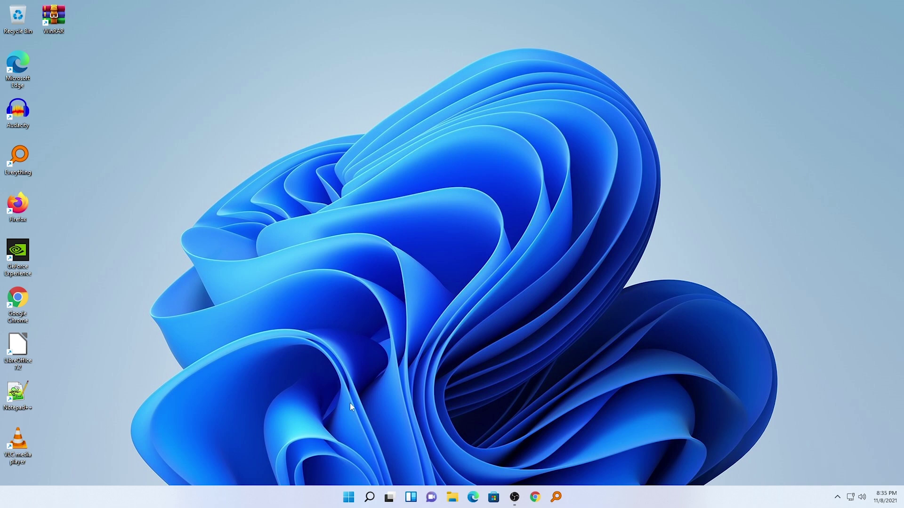
Reopen the System Protection settings through Windows search and start System Restore
{"action": "key", "text": "super"}
{"action": "type", "text": "creat"}
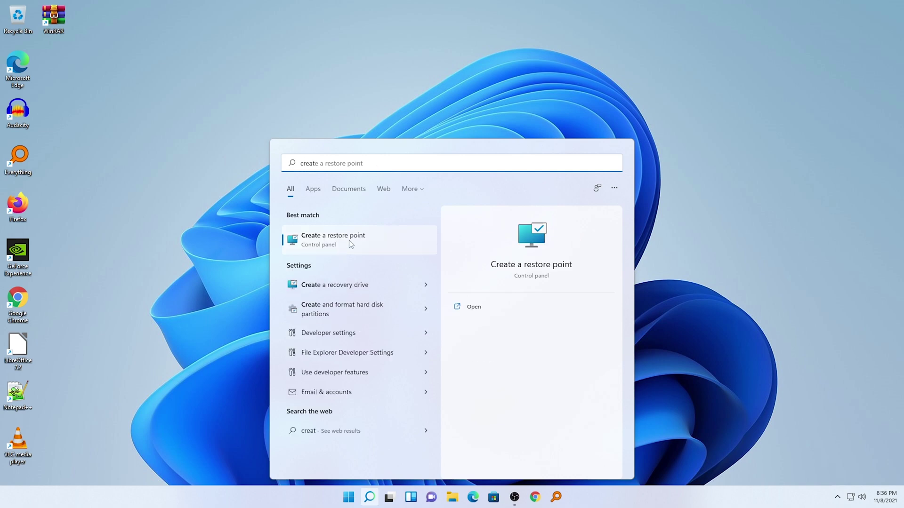
{"action": "left_click", "coordinate": [350, 243]}
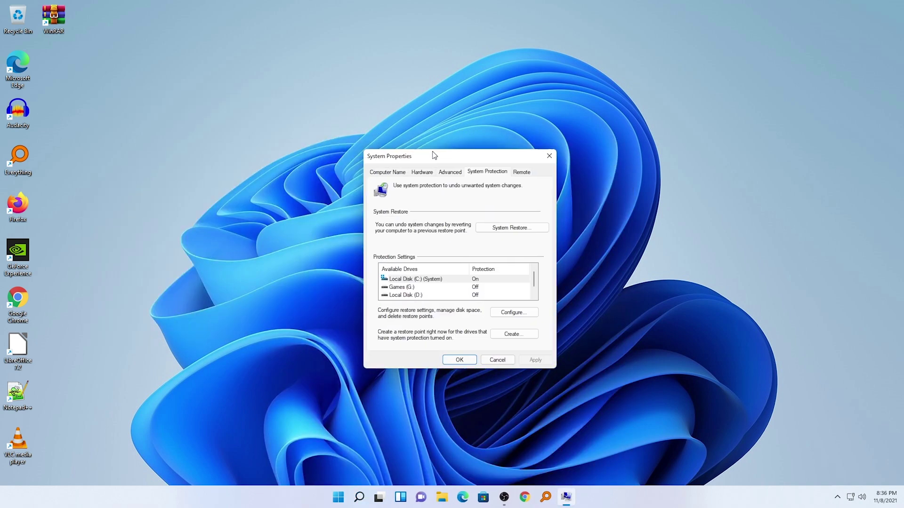
{"action": "left_click_drag", "start_coordinate": [433, 155], "coordinate": [447, 150]}
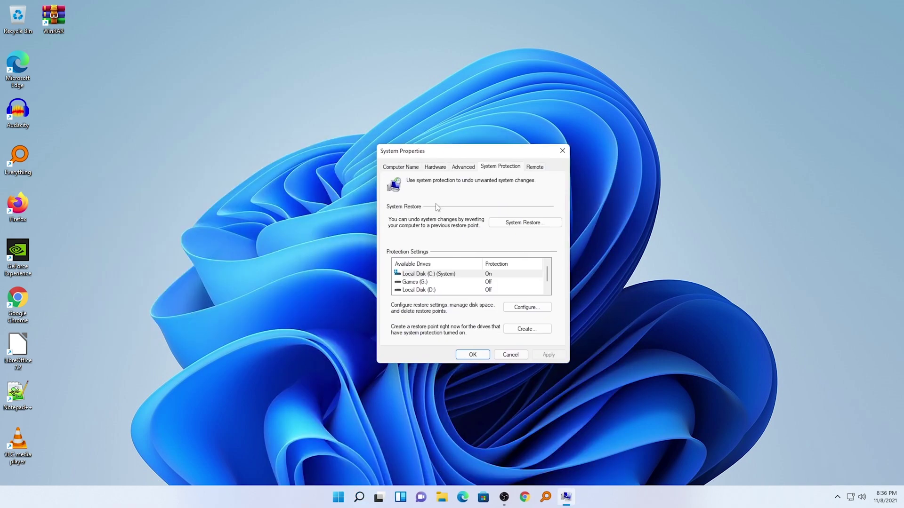
{"action": "left_click", "coordinate": [519, 228]}
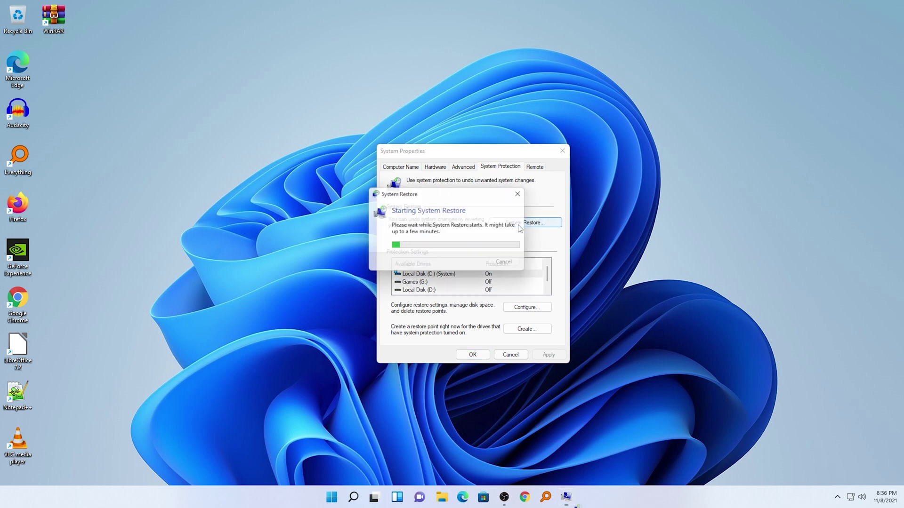
Choose a different restore point, select "After setting up windows 11", and proceed to the restore confirmation
{"action": "left_click", "coordinate": [415, 323]}
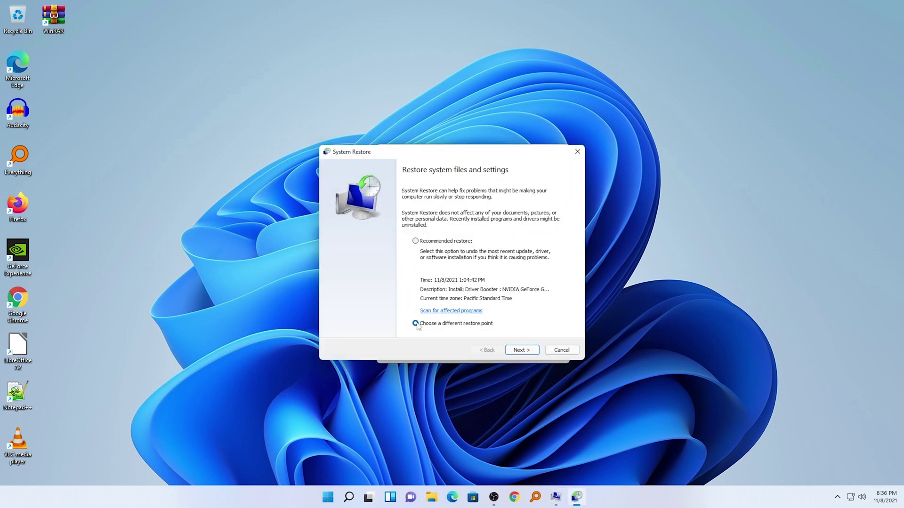
{"action": "left_click", "coordinate": [529, 352]}
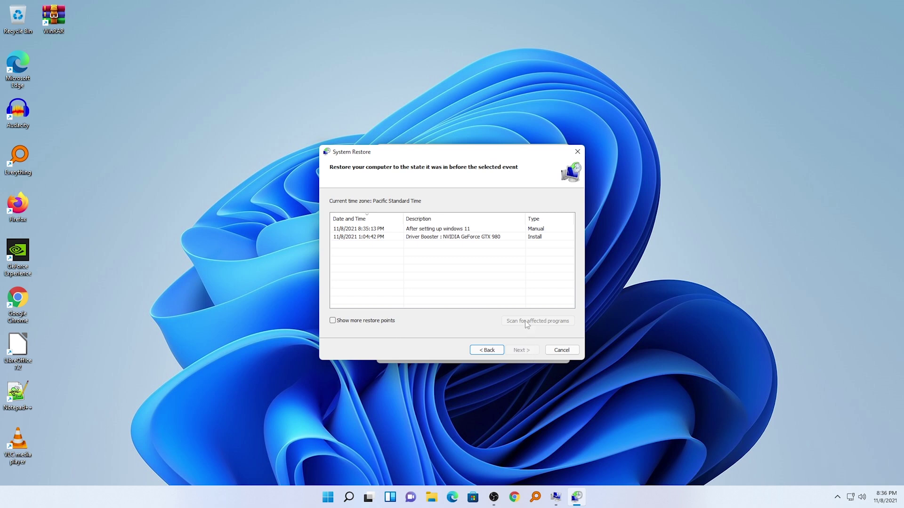
{"action": "left_click", "coordinate": [415, 231]}
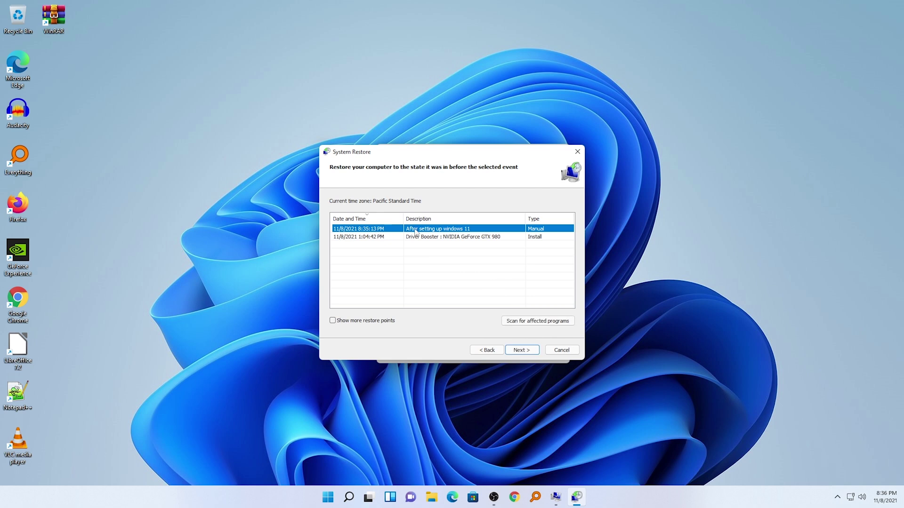
{"action": "left_click", "coordinate": [516, 352]}
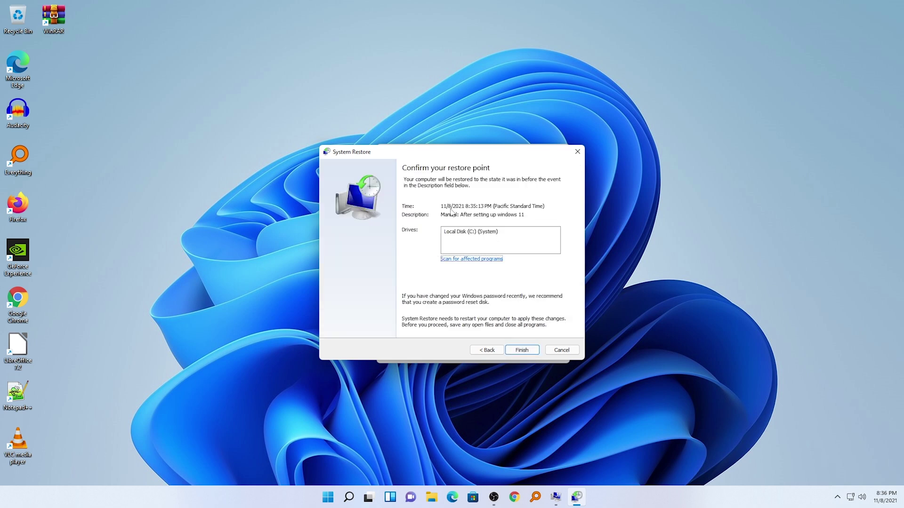
Review the drive and description of the selected restore point, and exit System Restore and System Properties without restoring
{"action": "left_click", "coordinate": [483, 234]}
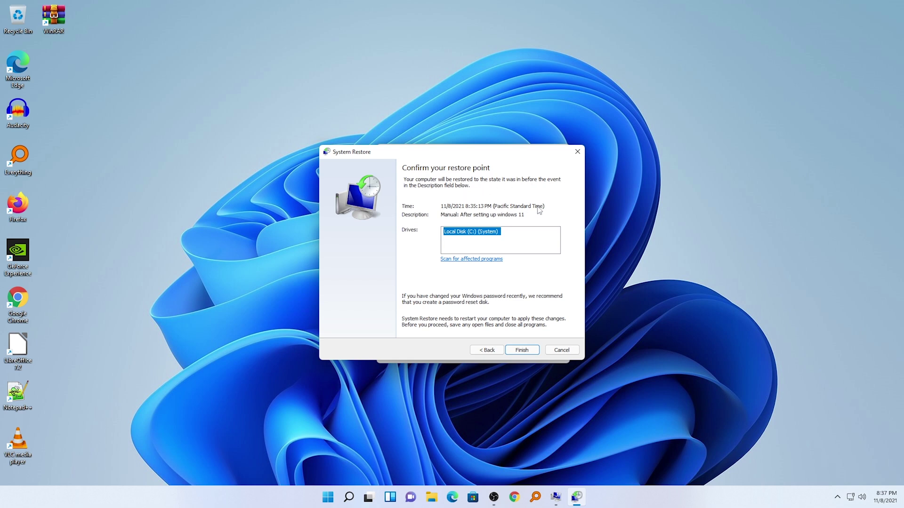
{"action": "left_click_drag", "start_coordinate": [525, 214], "coordinate": [453, 214]}
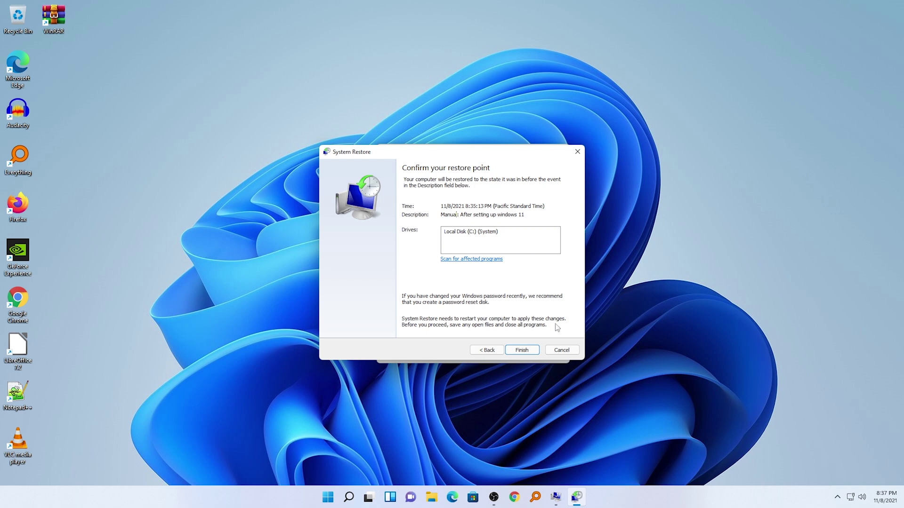
{"action": "left_click", "coordinate": [555, 348]}
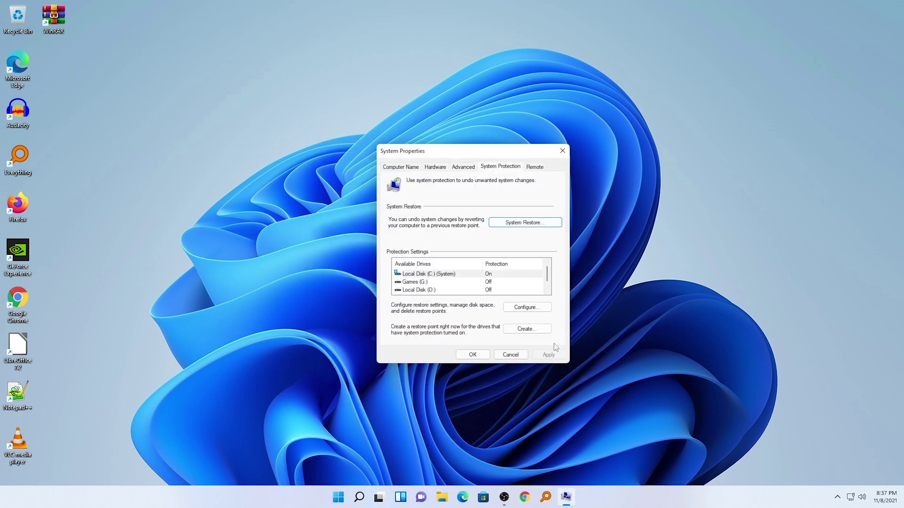
{"action": "left_click", "coordinate": [562, 151]}
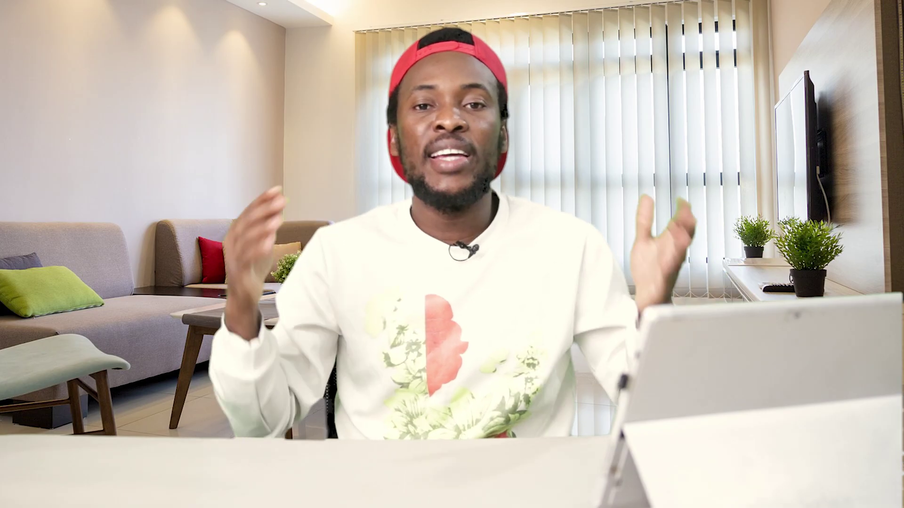